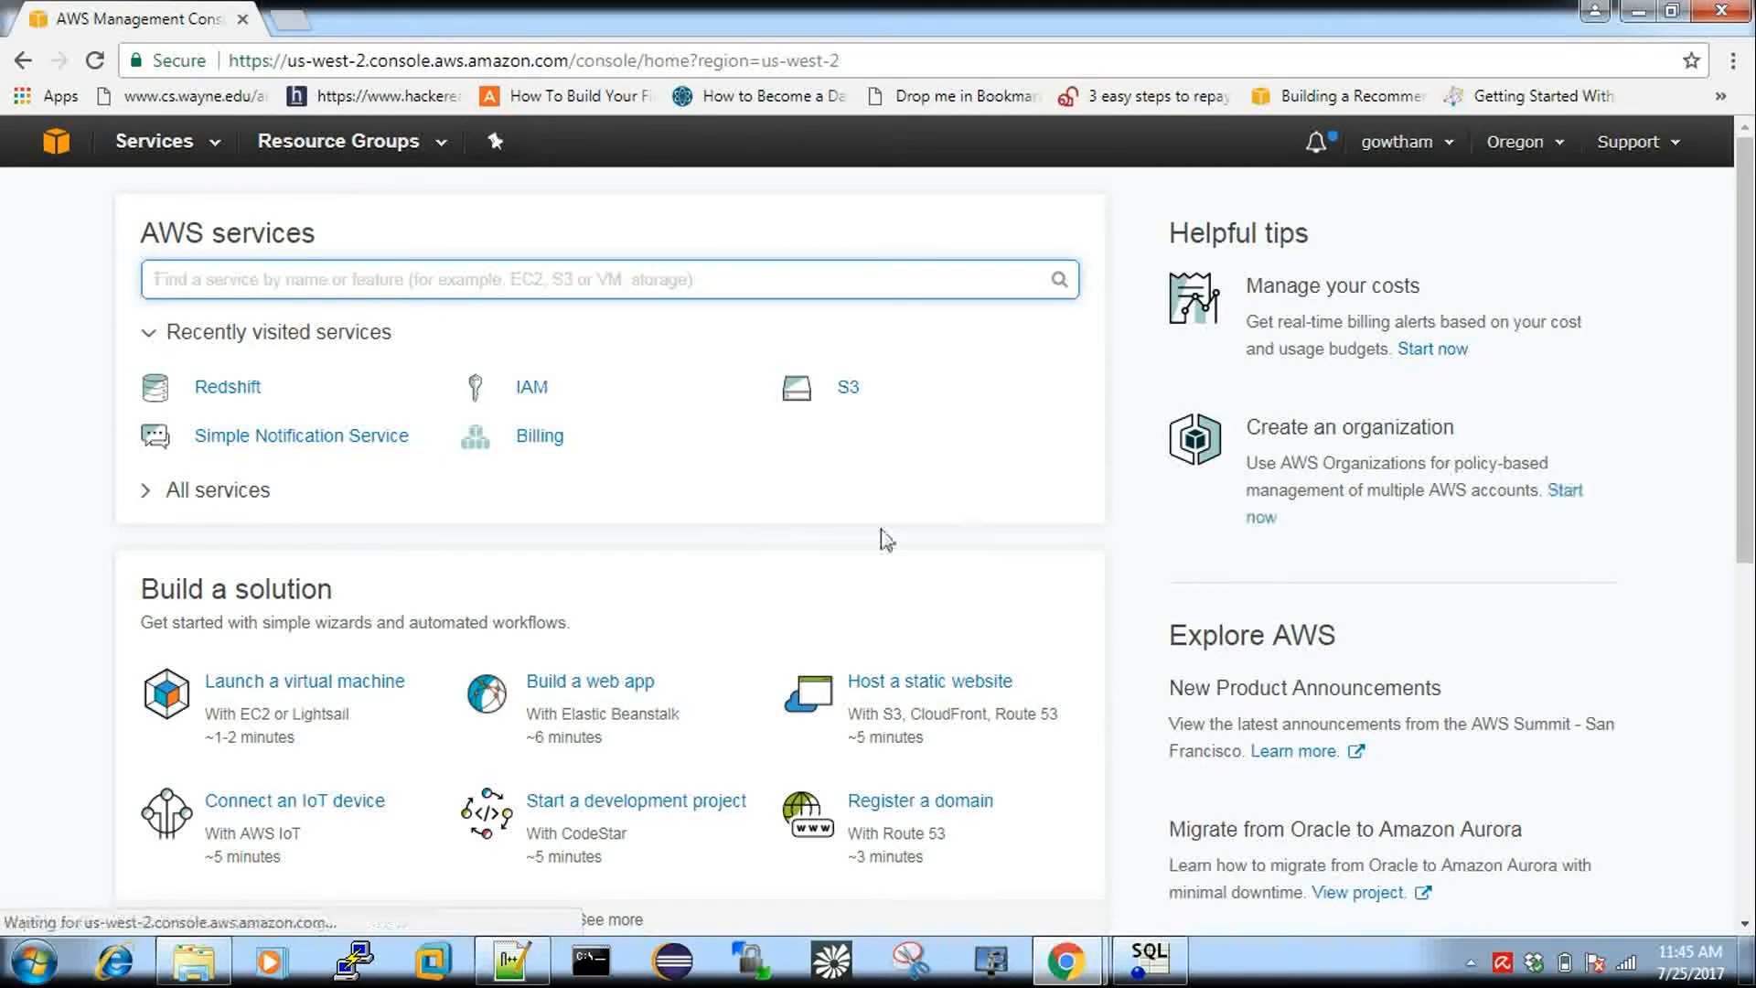
# Open IAM from the Recently visited services on the console home page.
pyautogui.click(533, 385)
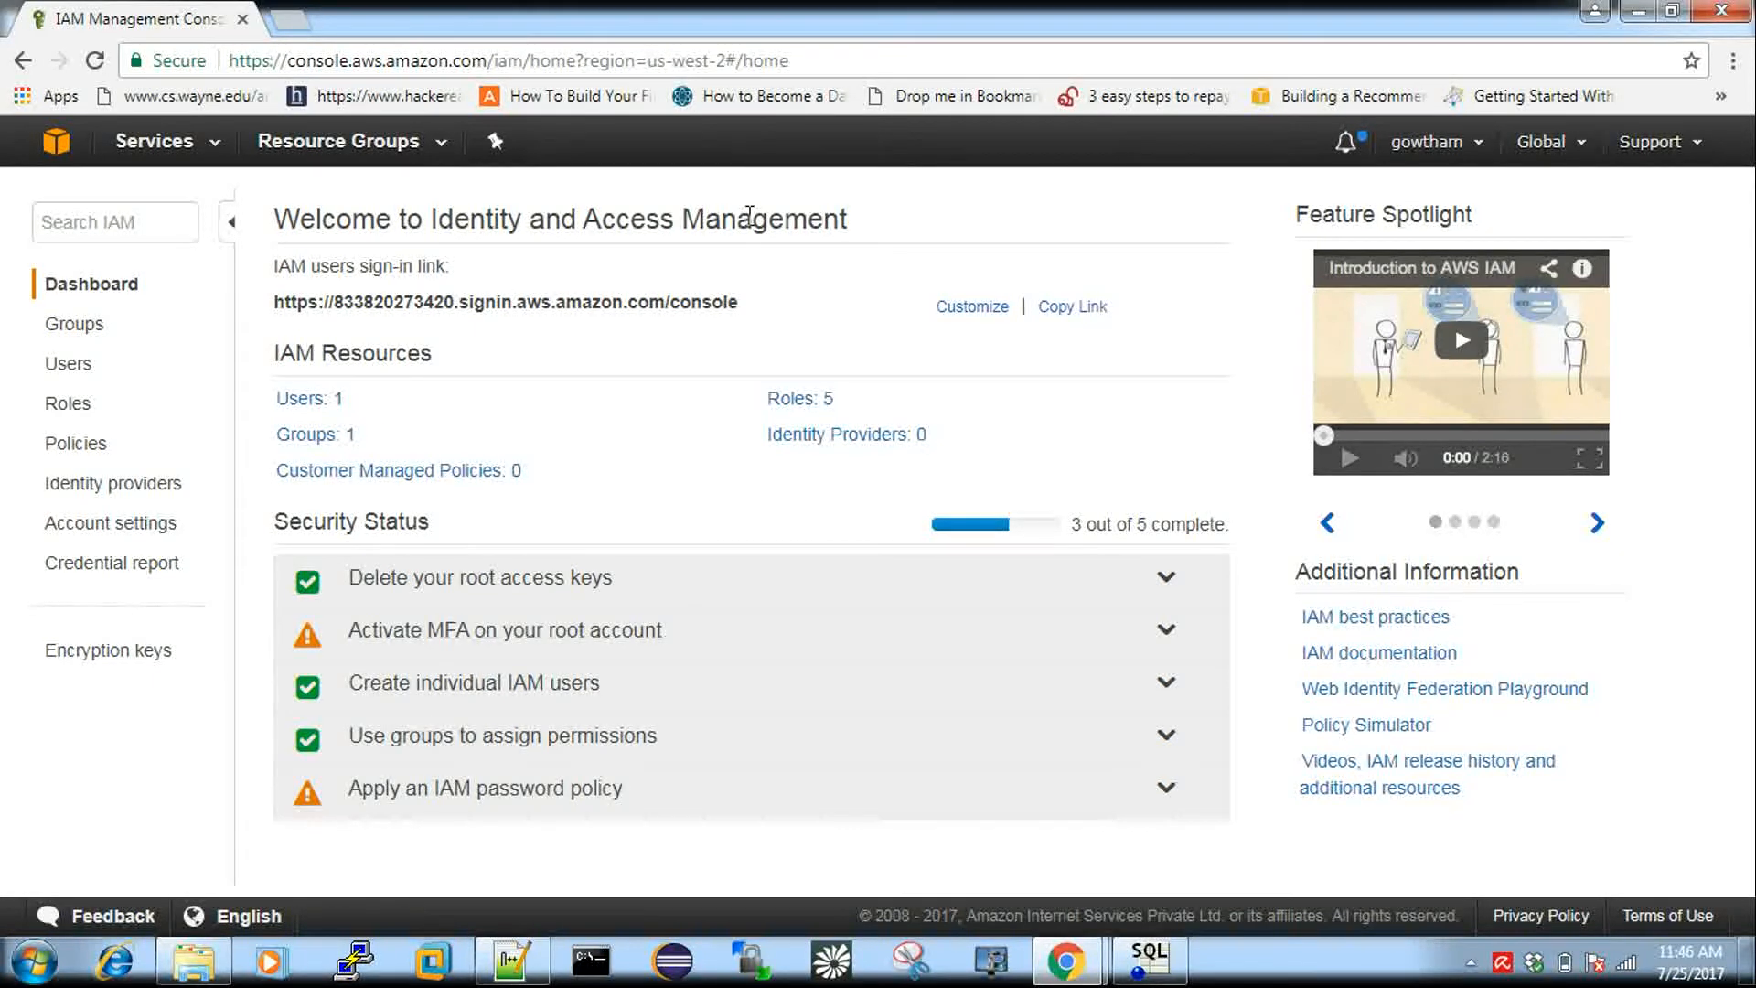
# Show the IAM Users list from the dashboard sidebar.
pyautogui.click(68, 366)
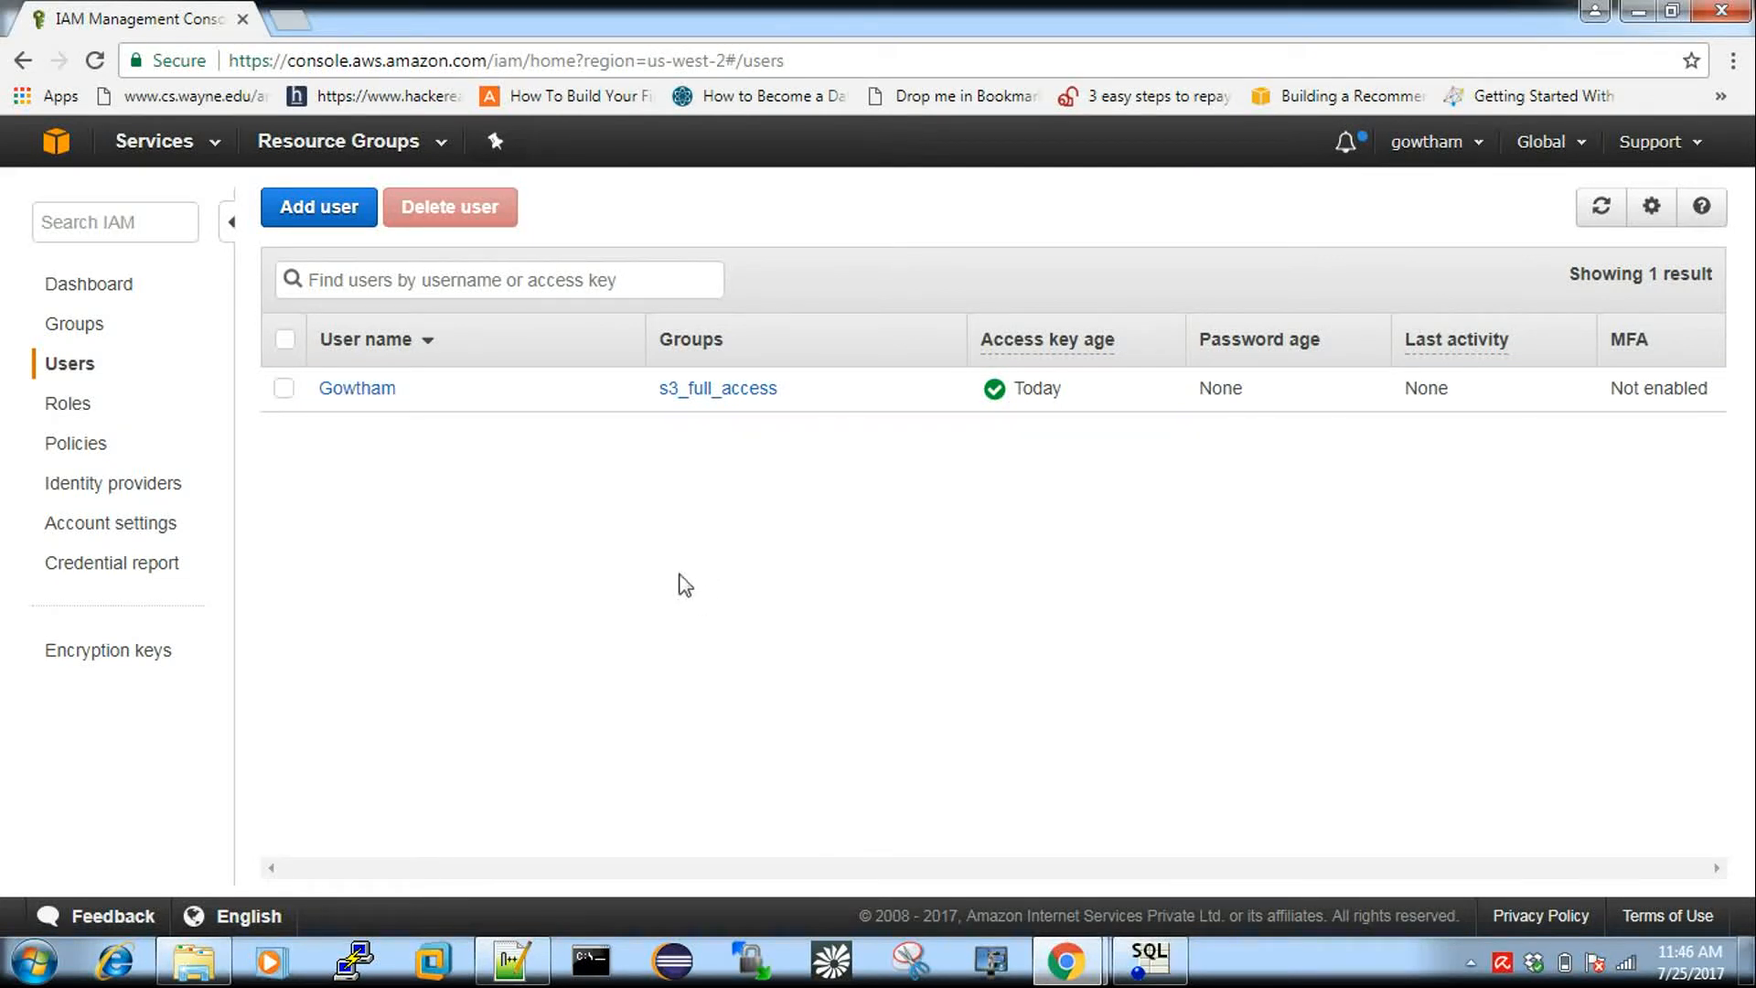
# Start adding IAM user 'atoz' with Programmatic access enabled.
pyautogui.click(317, 226)
pyautogui.click(521, 465)
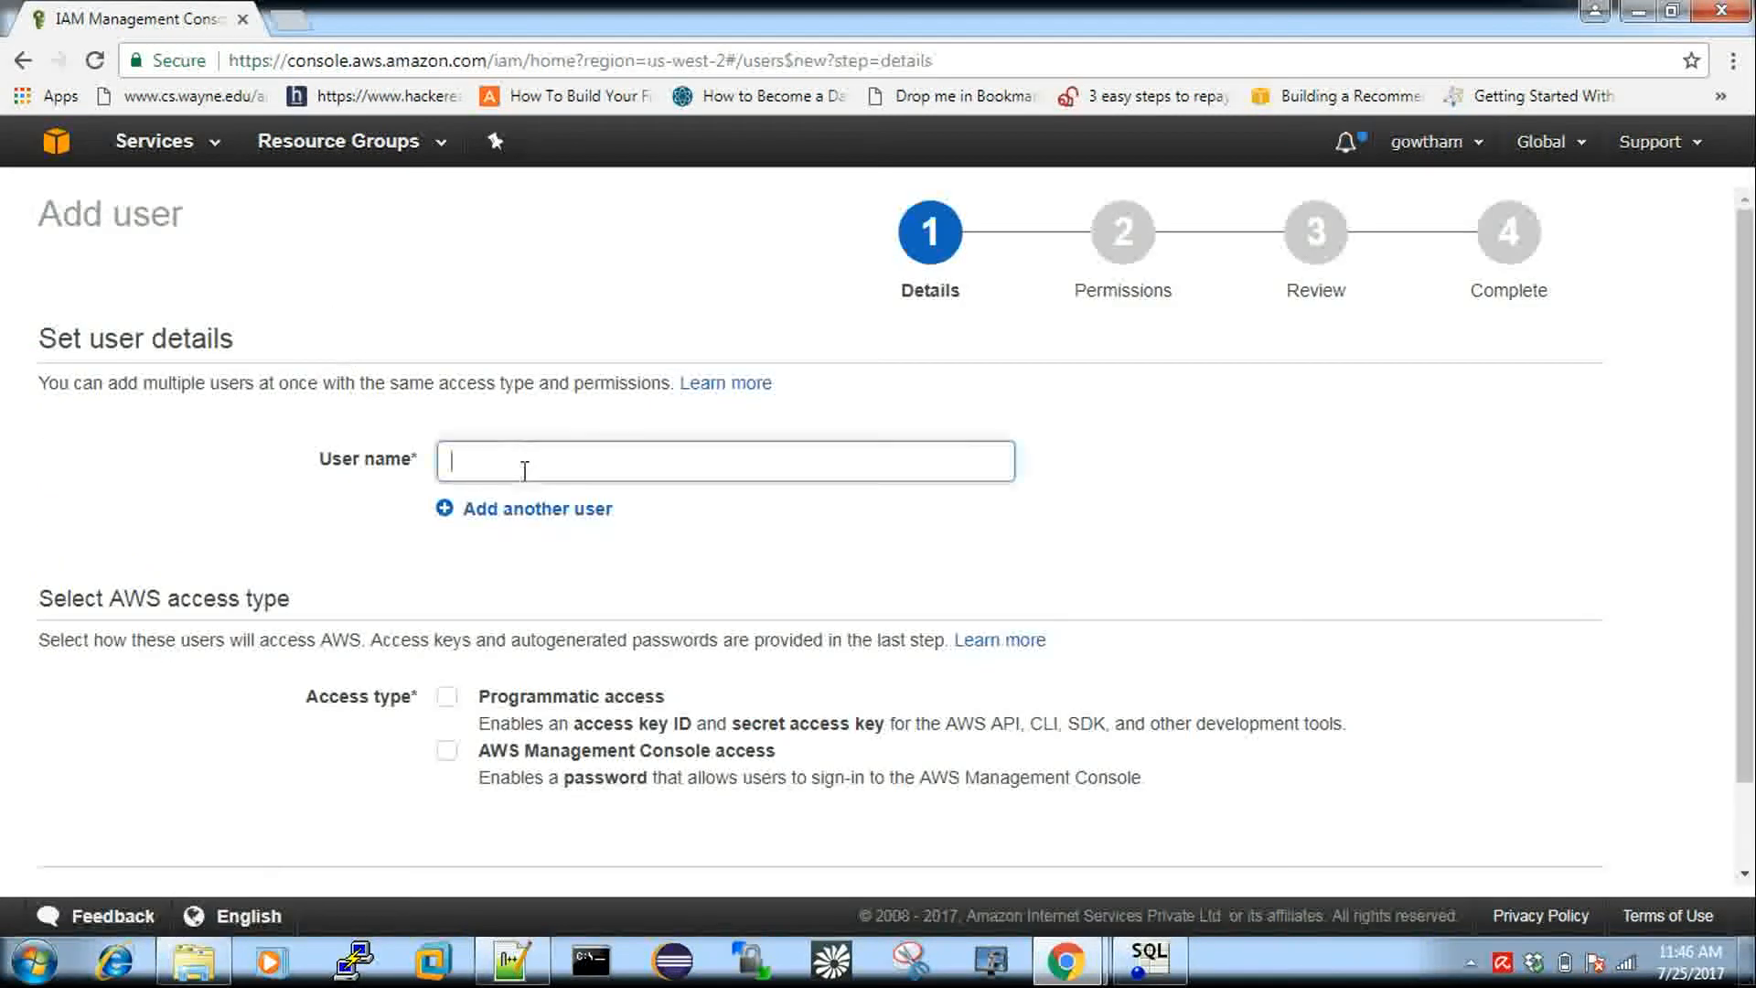
pyautogui.write('atozknow')
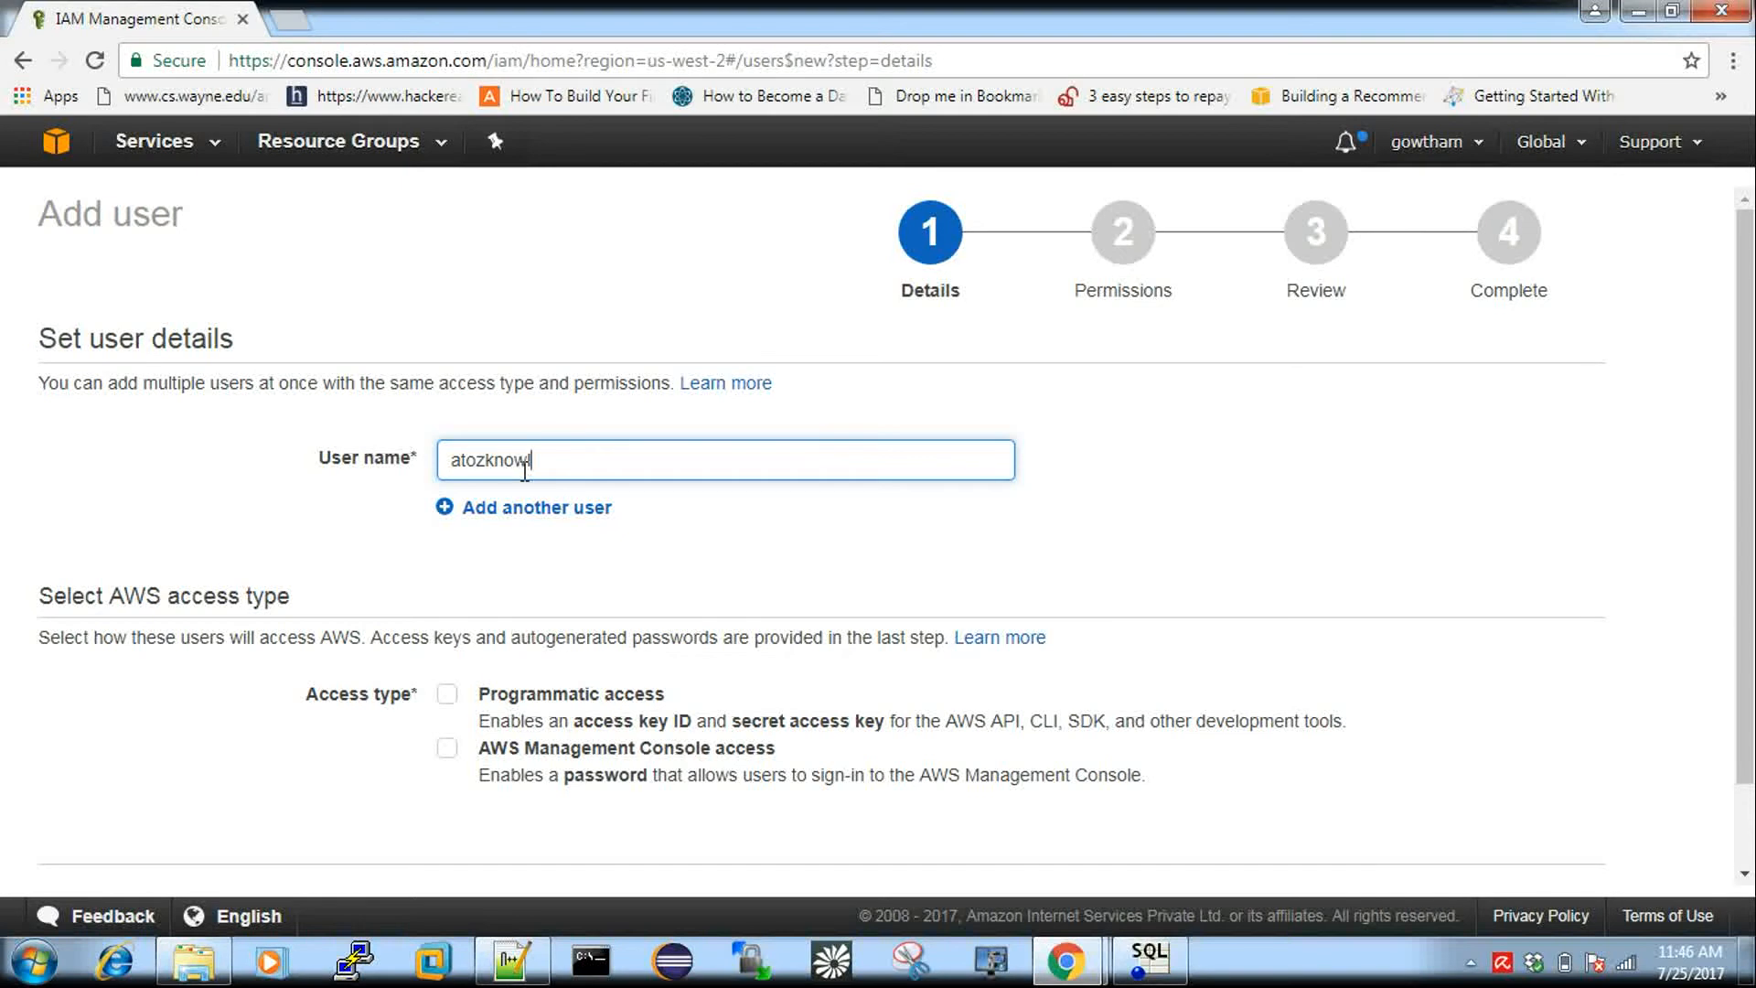
pyautogui.write('le')
pyautogui.press('BackSpace')
pyautogui.press('BackSpace')
pyautogui.press('BackSpace')
pyautogui.press('BackSpace')
pyautogui.press('BackSpace')
pyautogui.press('BackSpace')
pyautogui.click(444, 700)
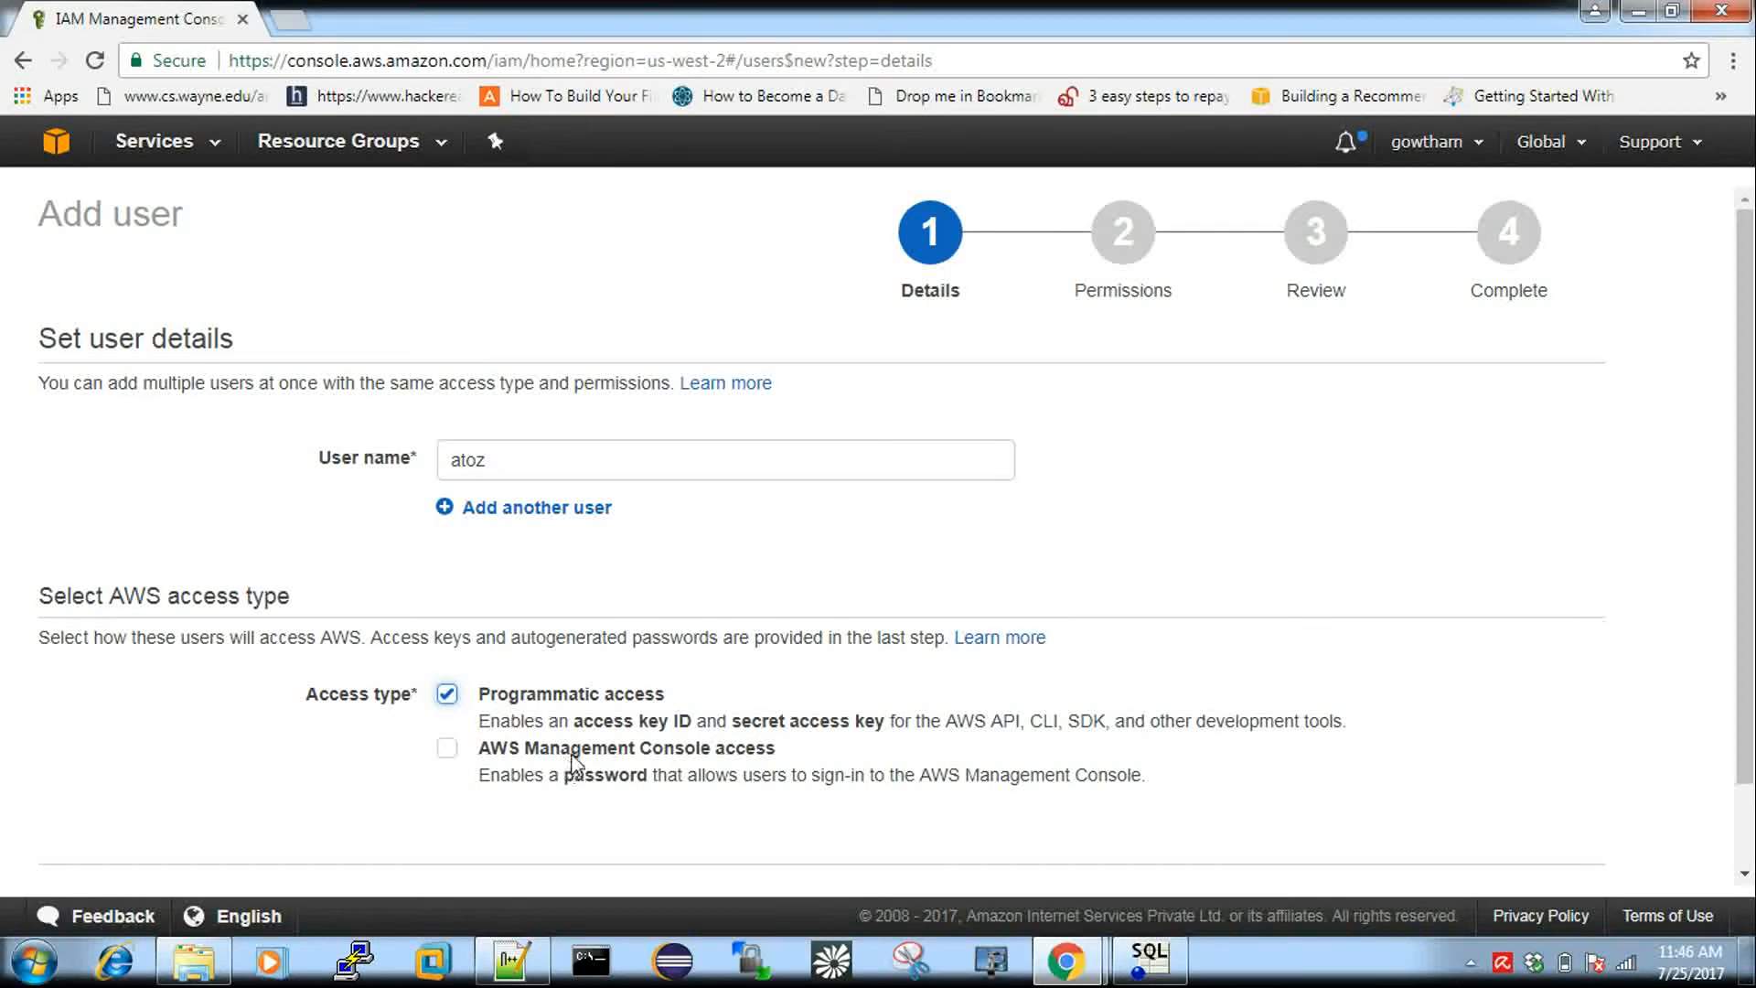
pyautogui.scroll(-1, 572, 769)
# Move to the permissions step for atoz and start creating a new group.
pyautogui.click(1471, 813)
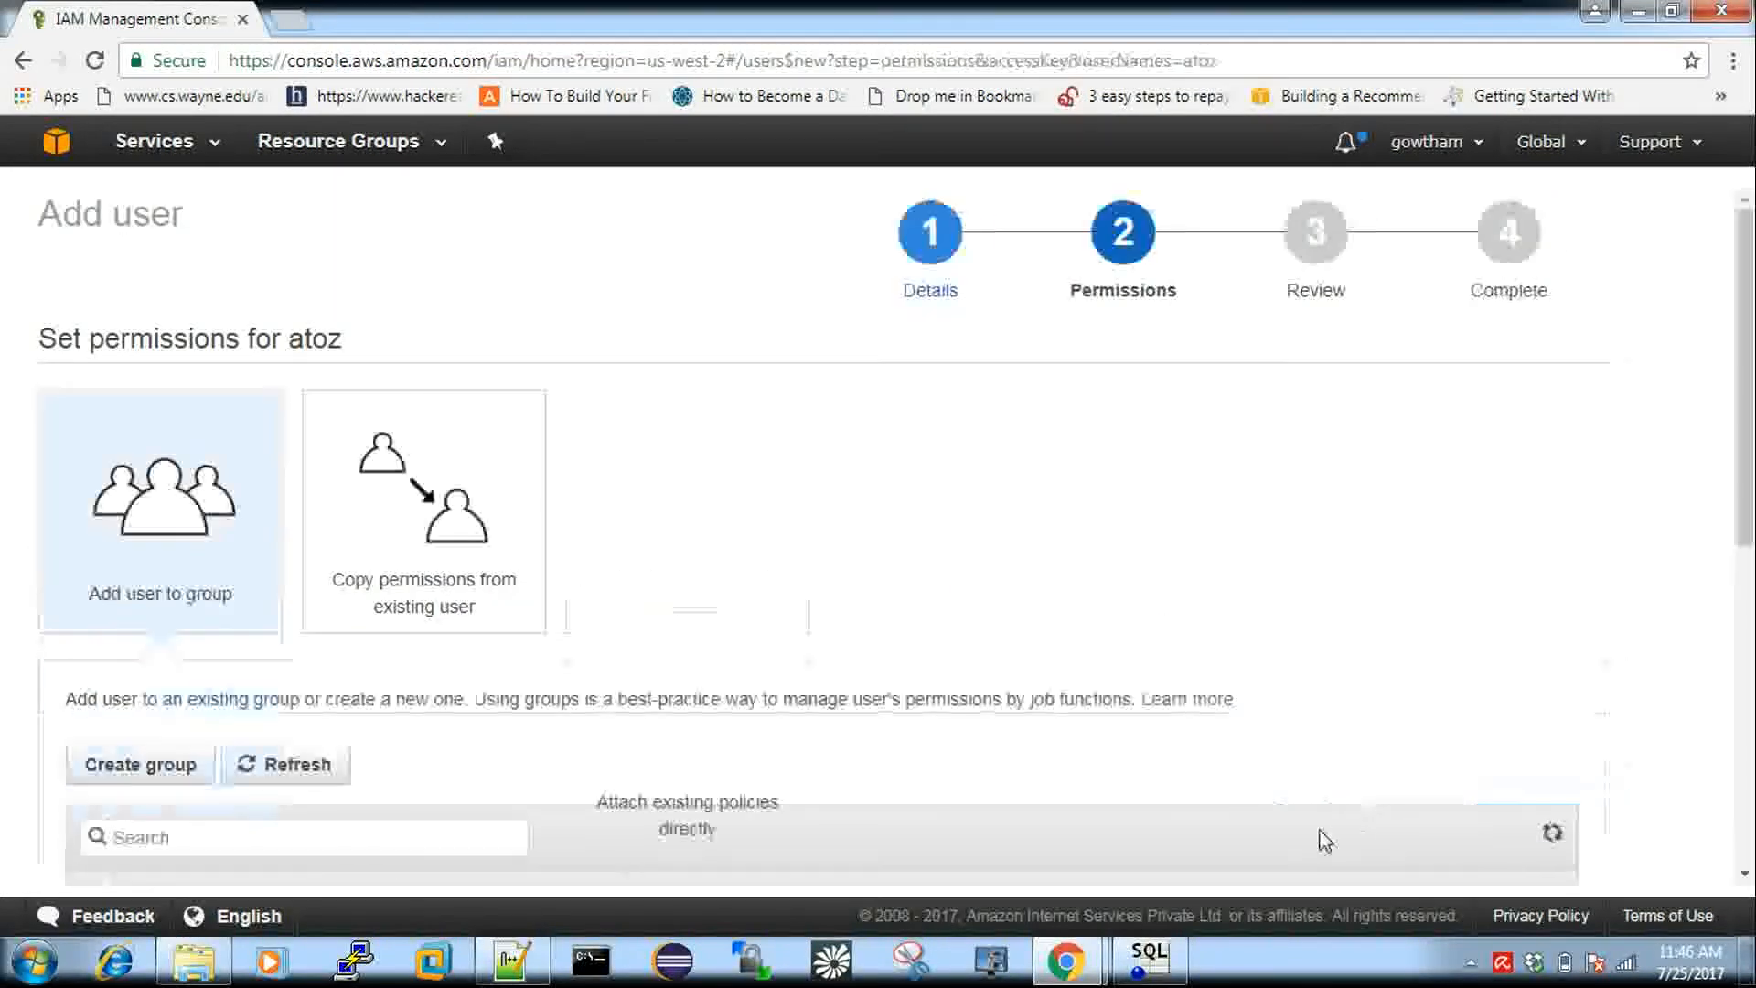
pyautogui.scroll(-5, 539, 535)
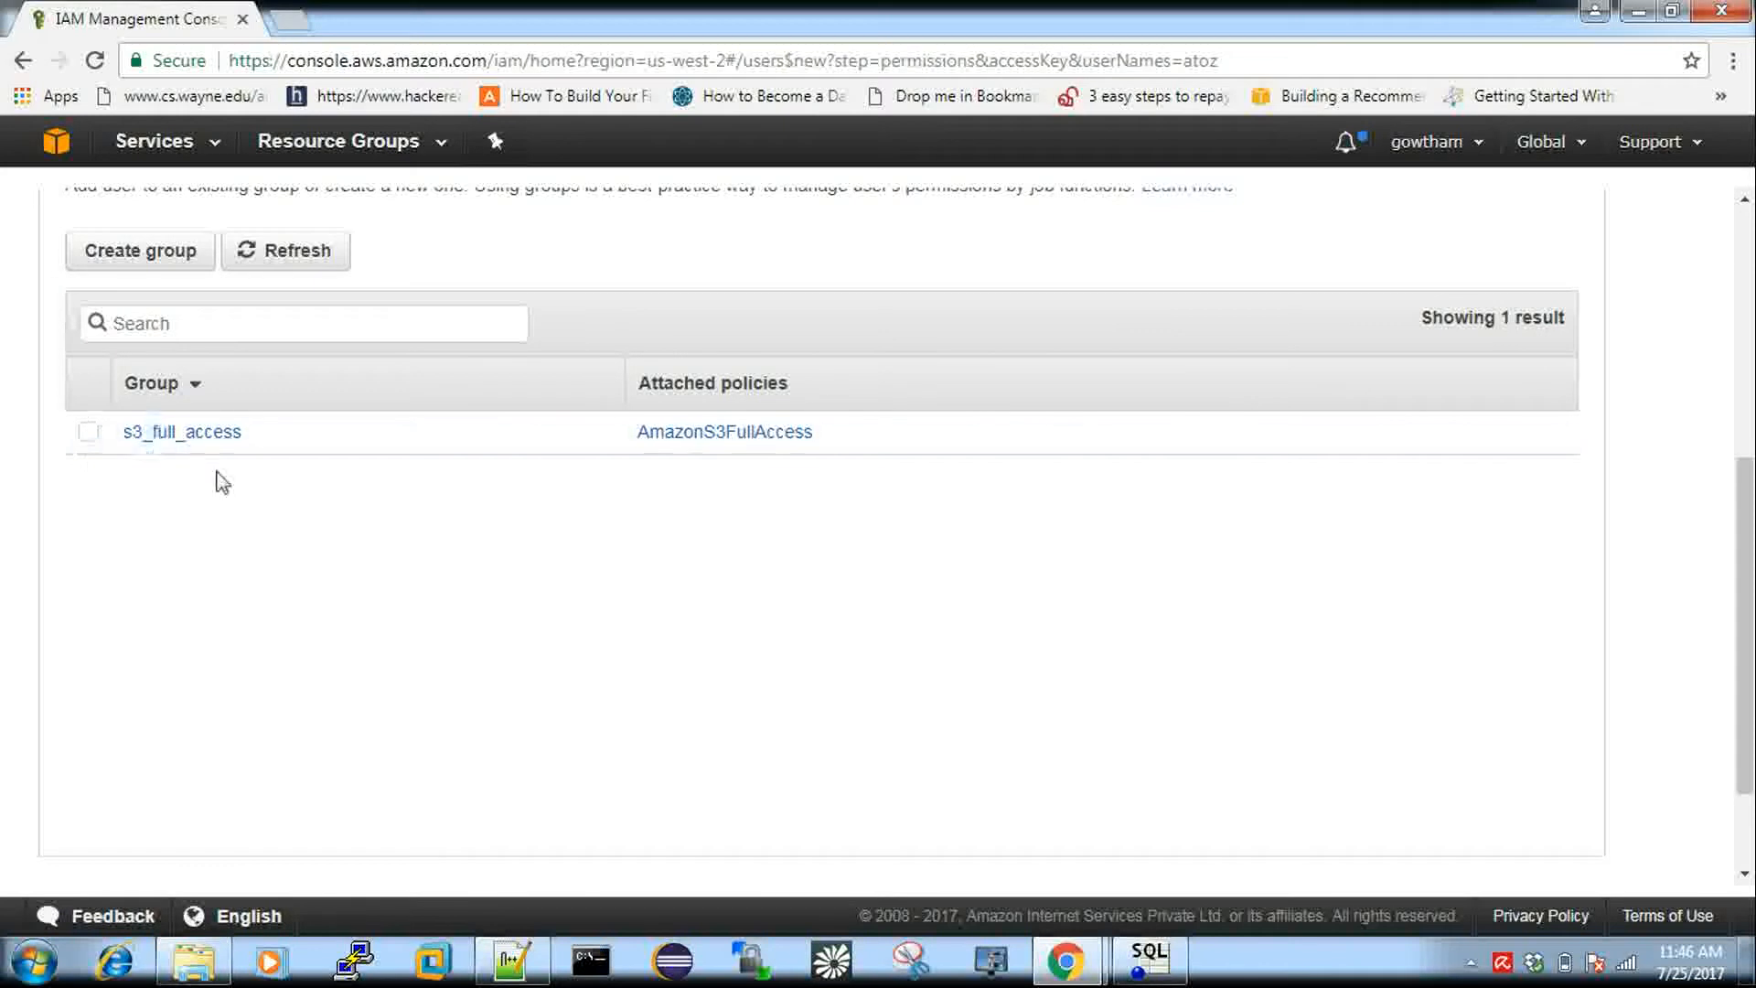
pyautogui.scroll(1, 140, 479)
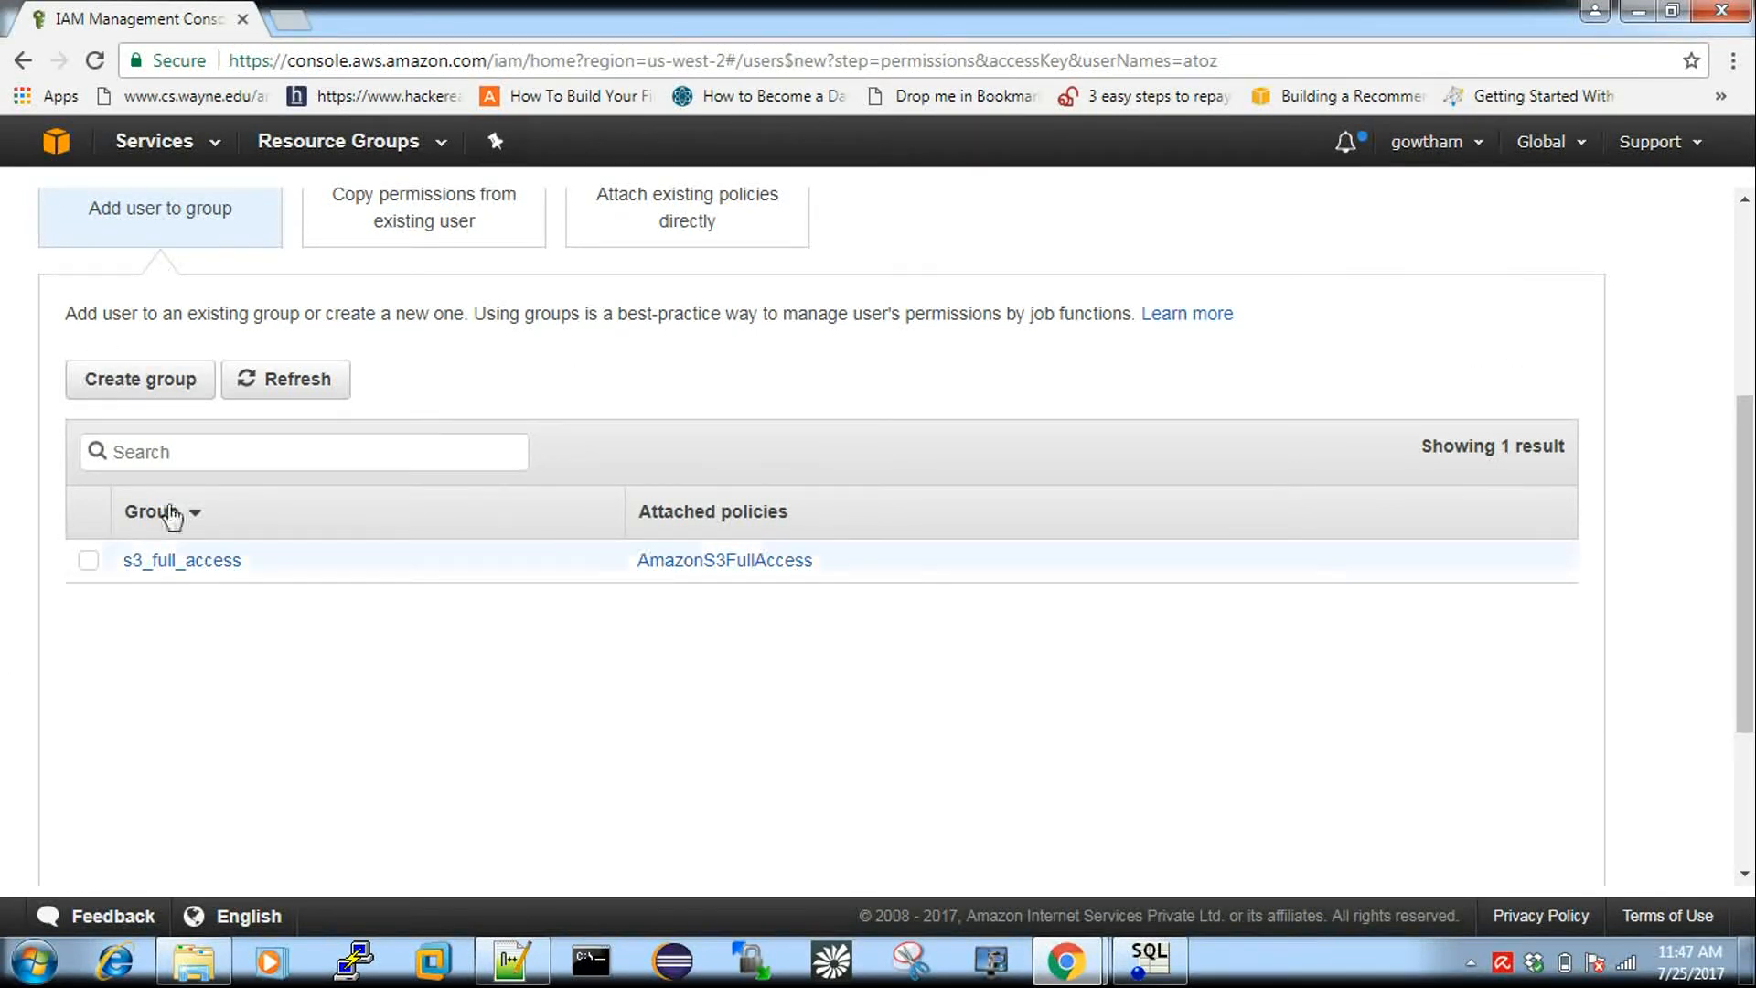
pyautogui.click(145, 386)
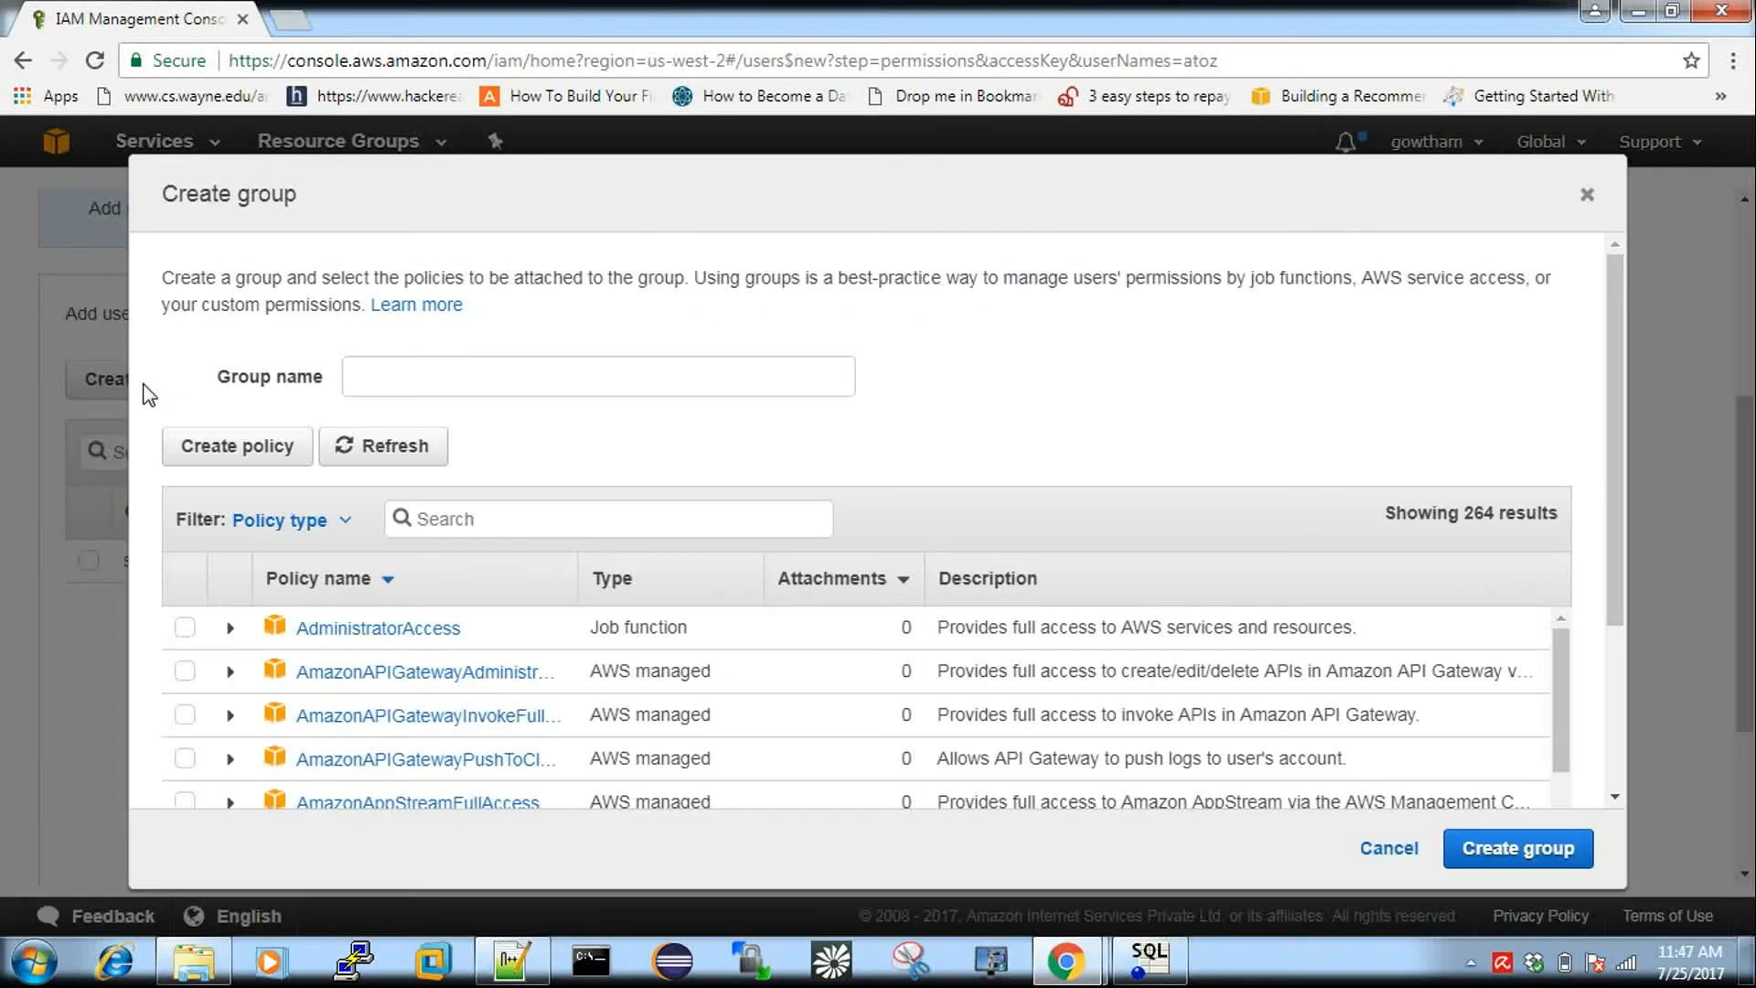
# Create group 'full_s3_access' with the AmazonS3FullAccess policy, found by searching 's3'.
pyautogui.click(475, 519)
pyautogui.write('s3')
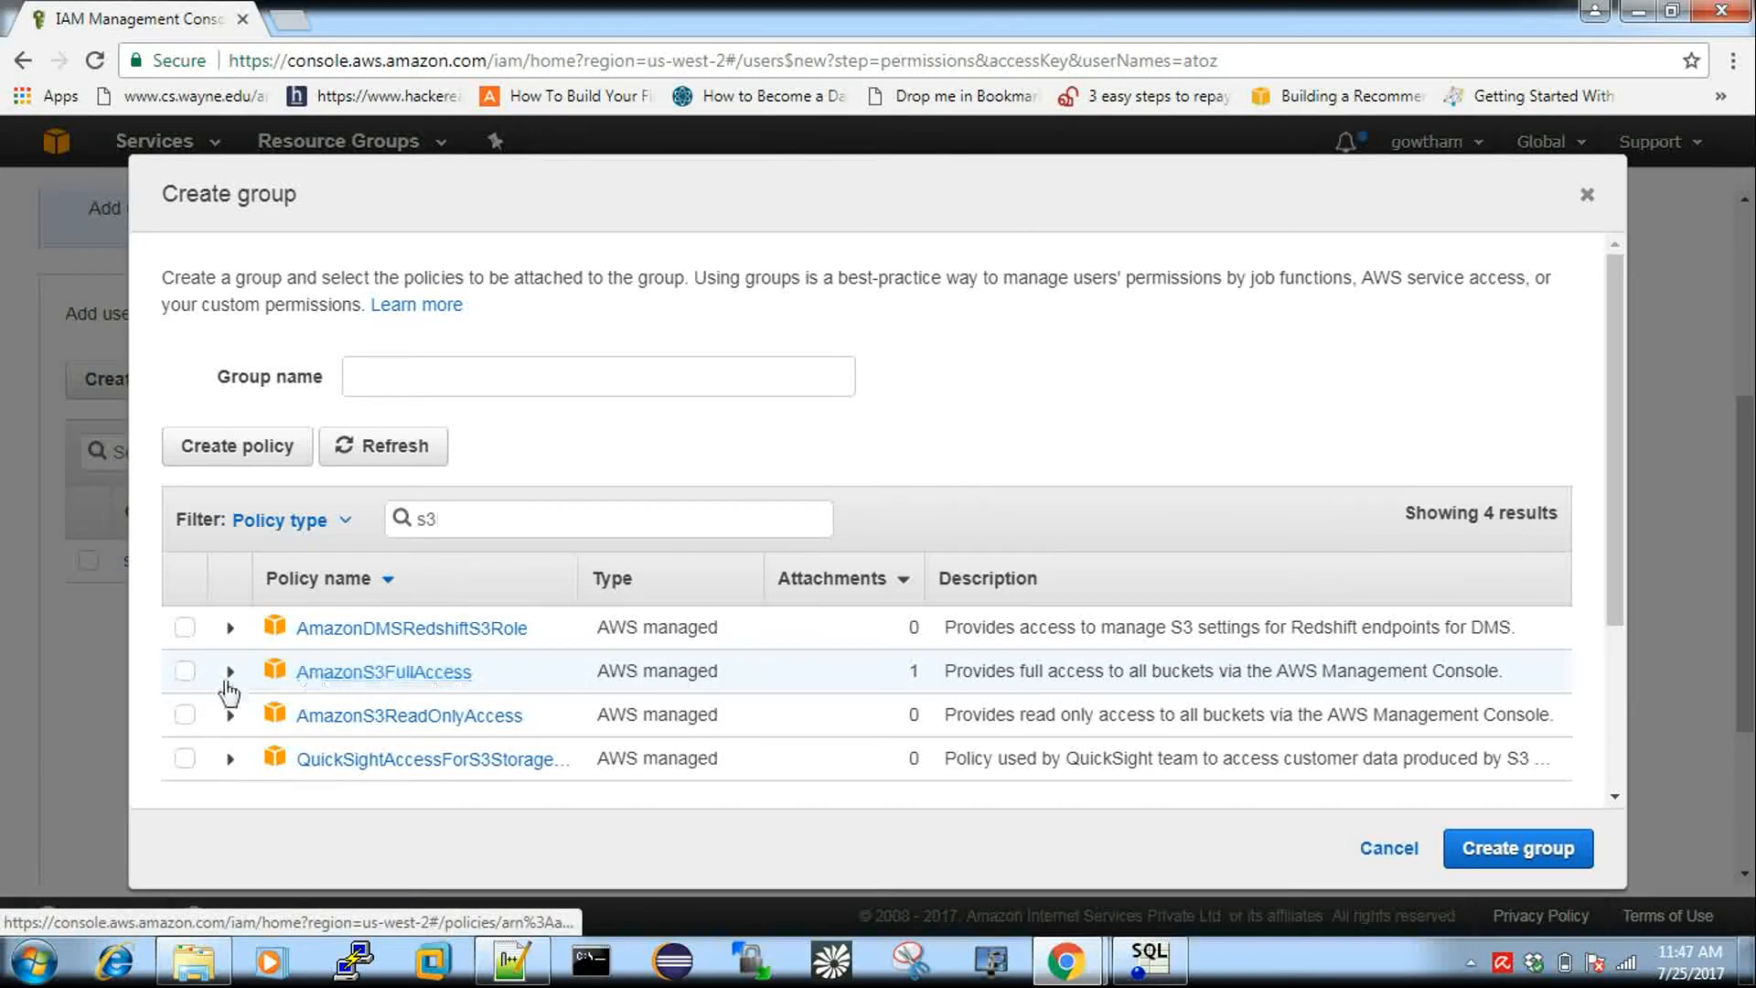
pyautogui.click(185, 673)
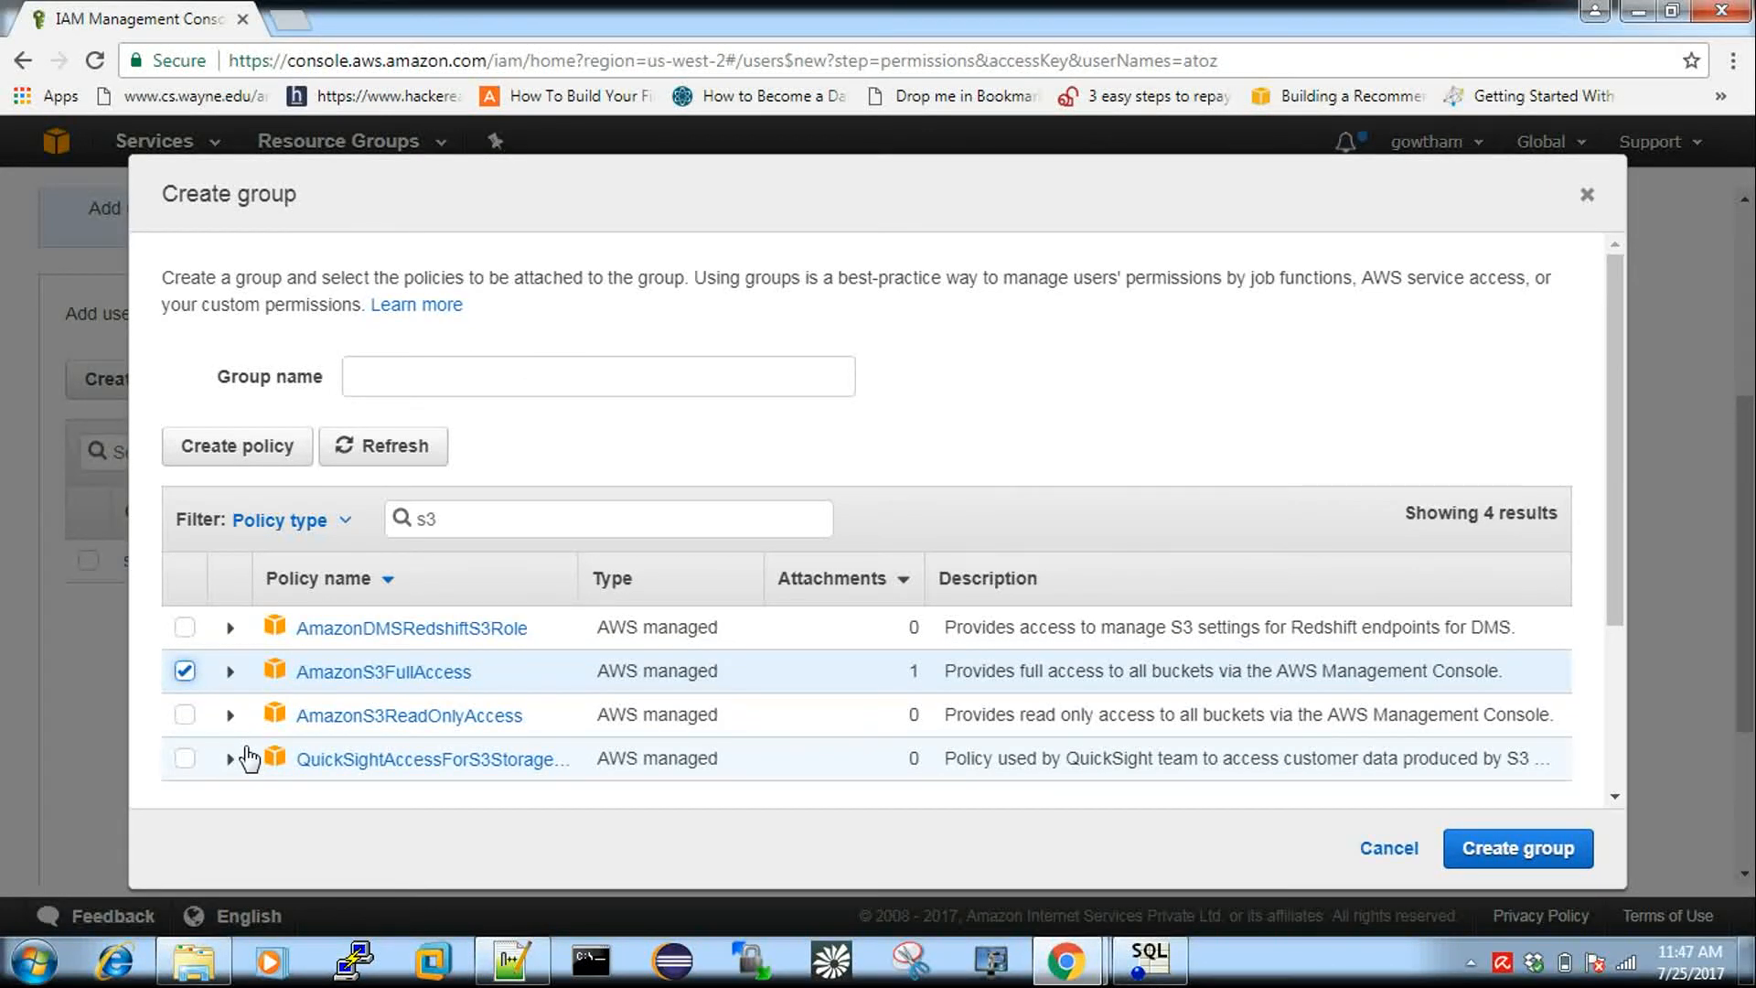
pyautogui.click(555, 384)
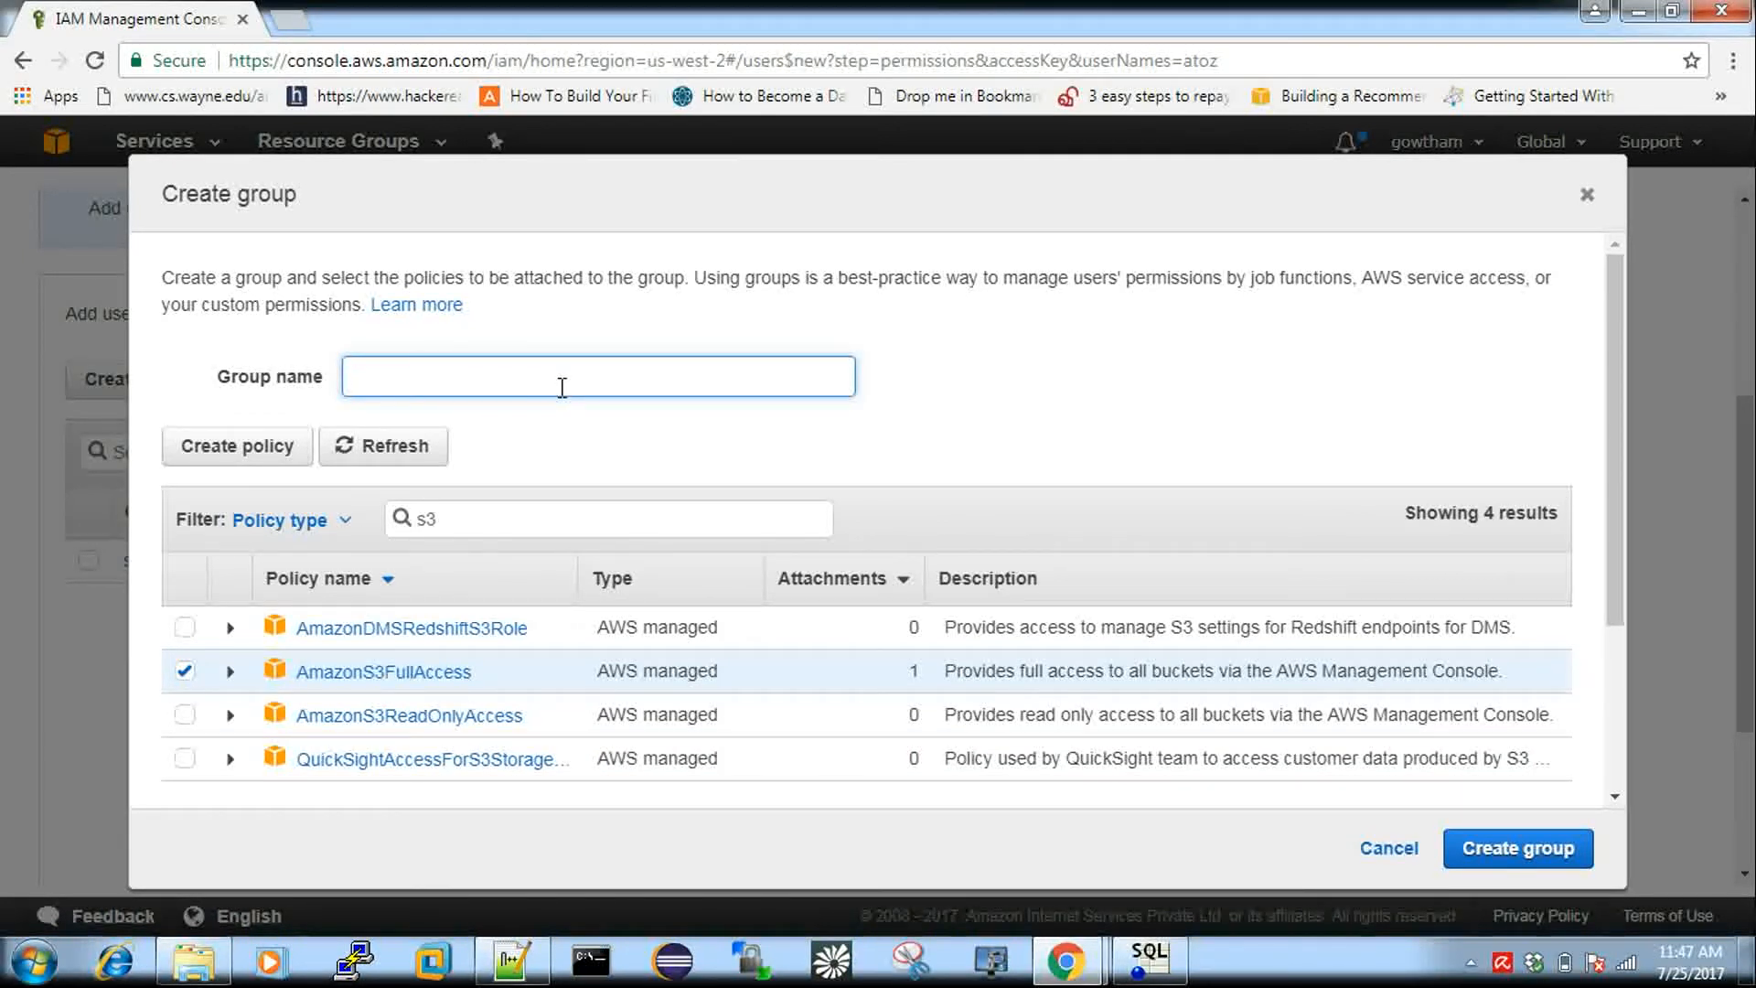
pyautogui.write('tull_s3_access')
pyautogui.click(1514, 848)
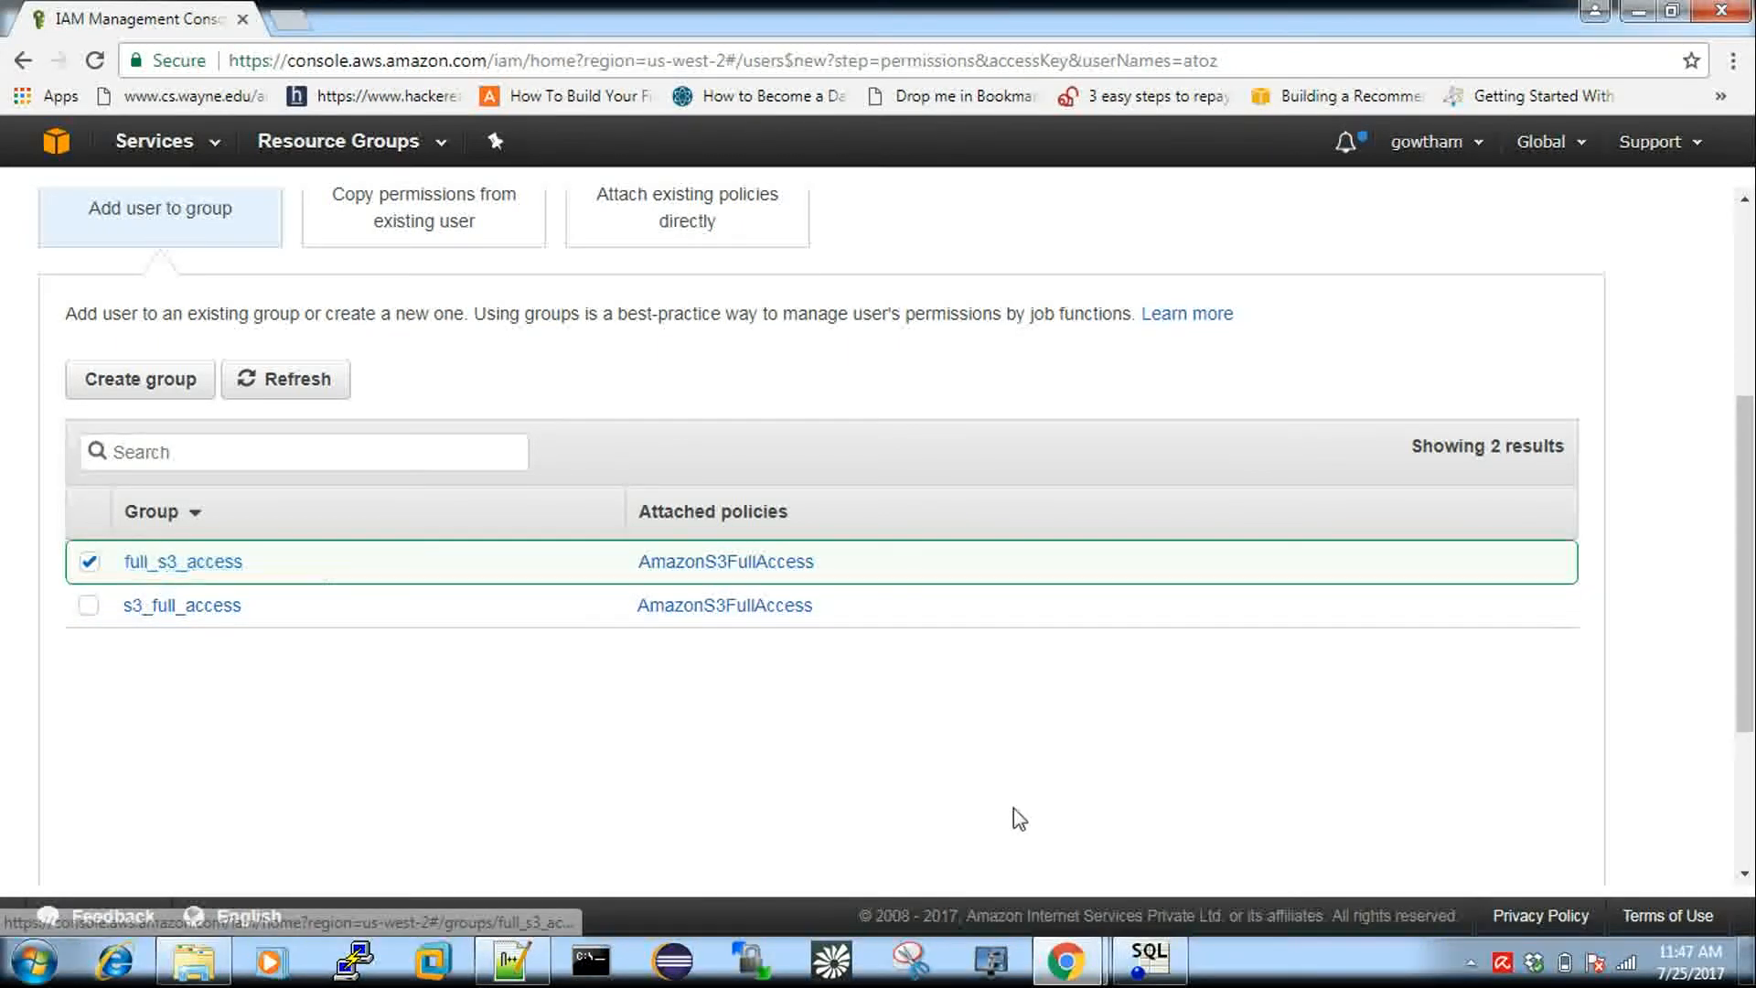
pyautogui.scroll(-3, 1027, 819)
# Review and create the atoz user, then reveal its secret access key.
pyautogui.click(1489, 833)
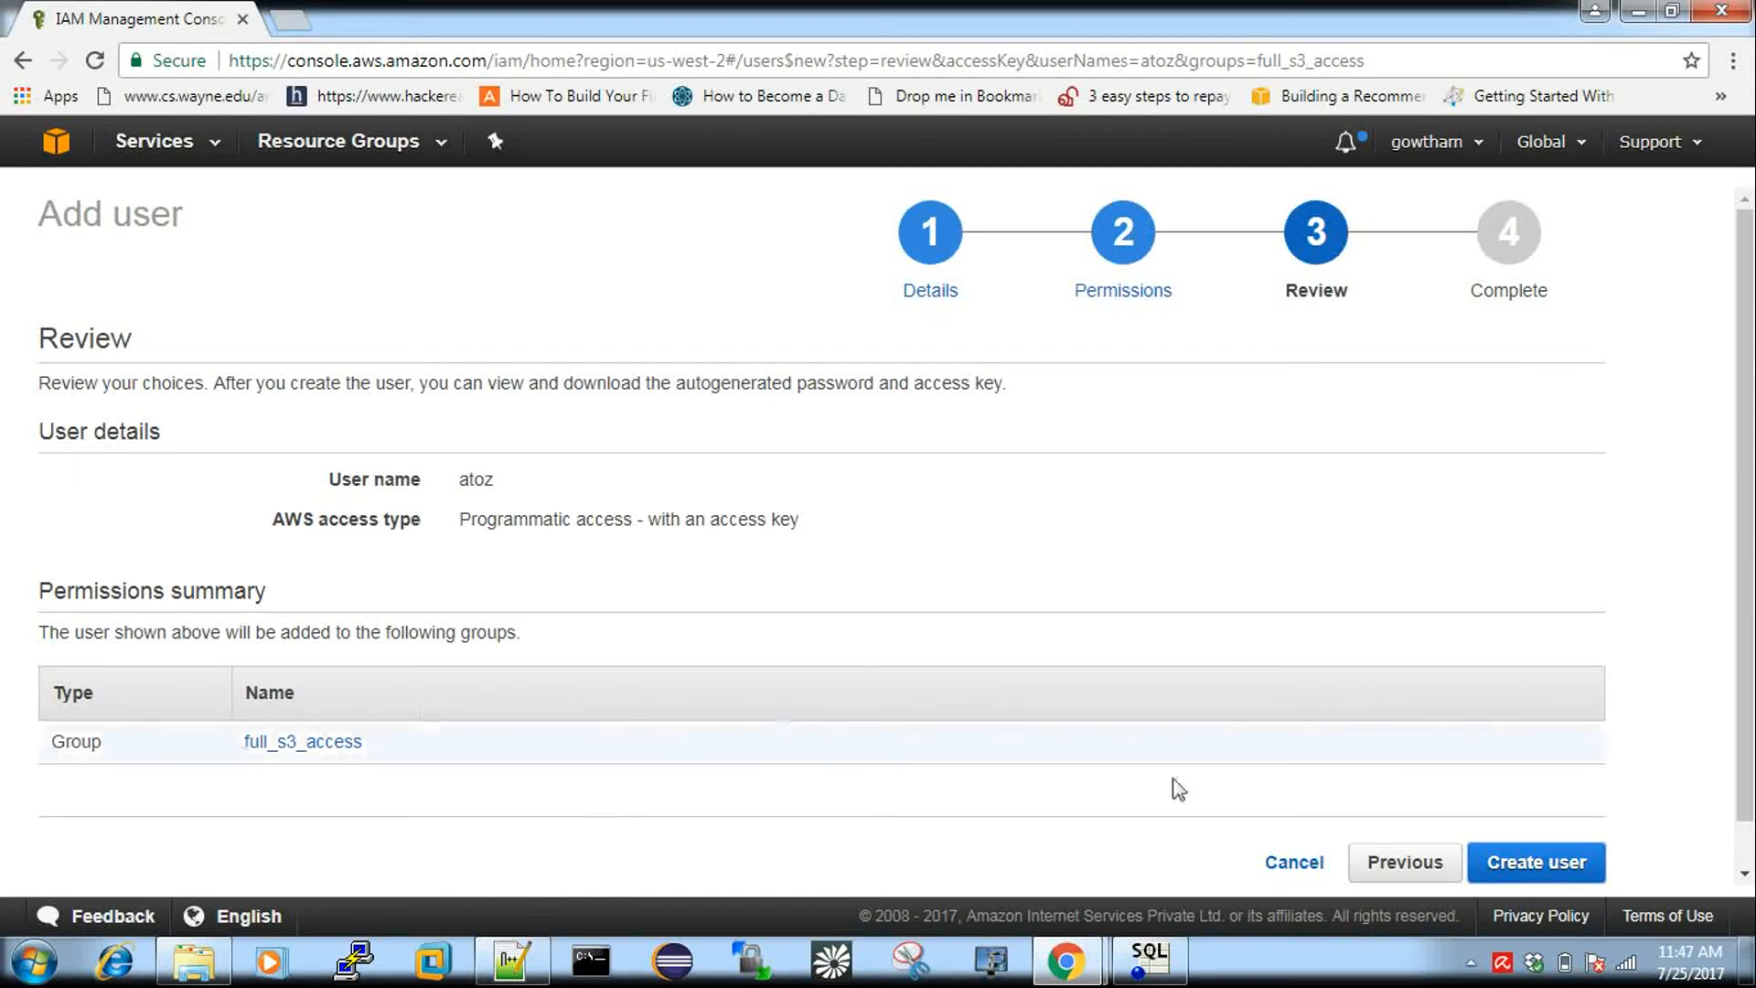
pyautogui.click(1529, 869)
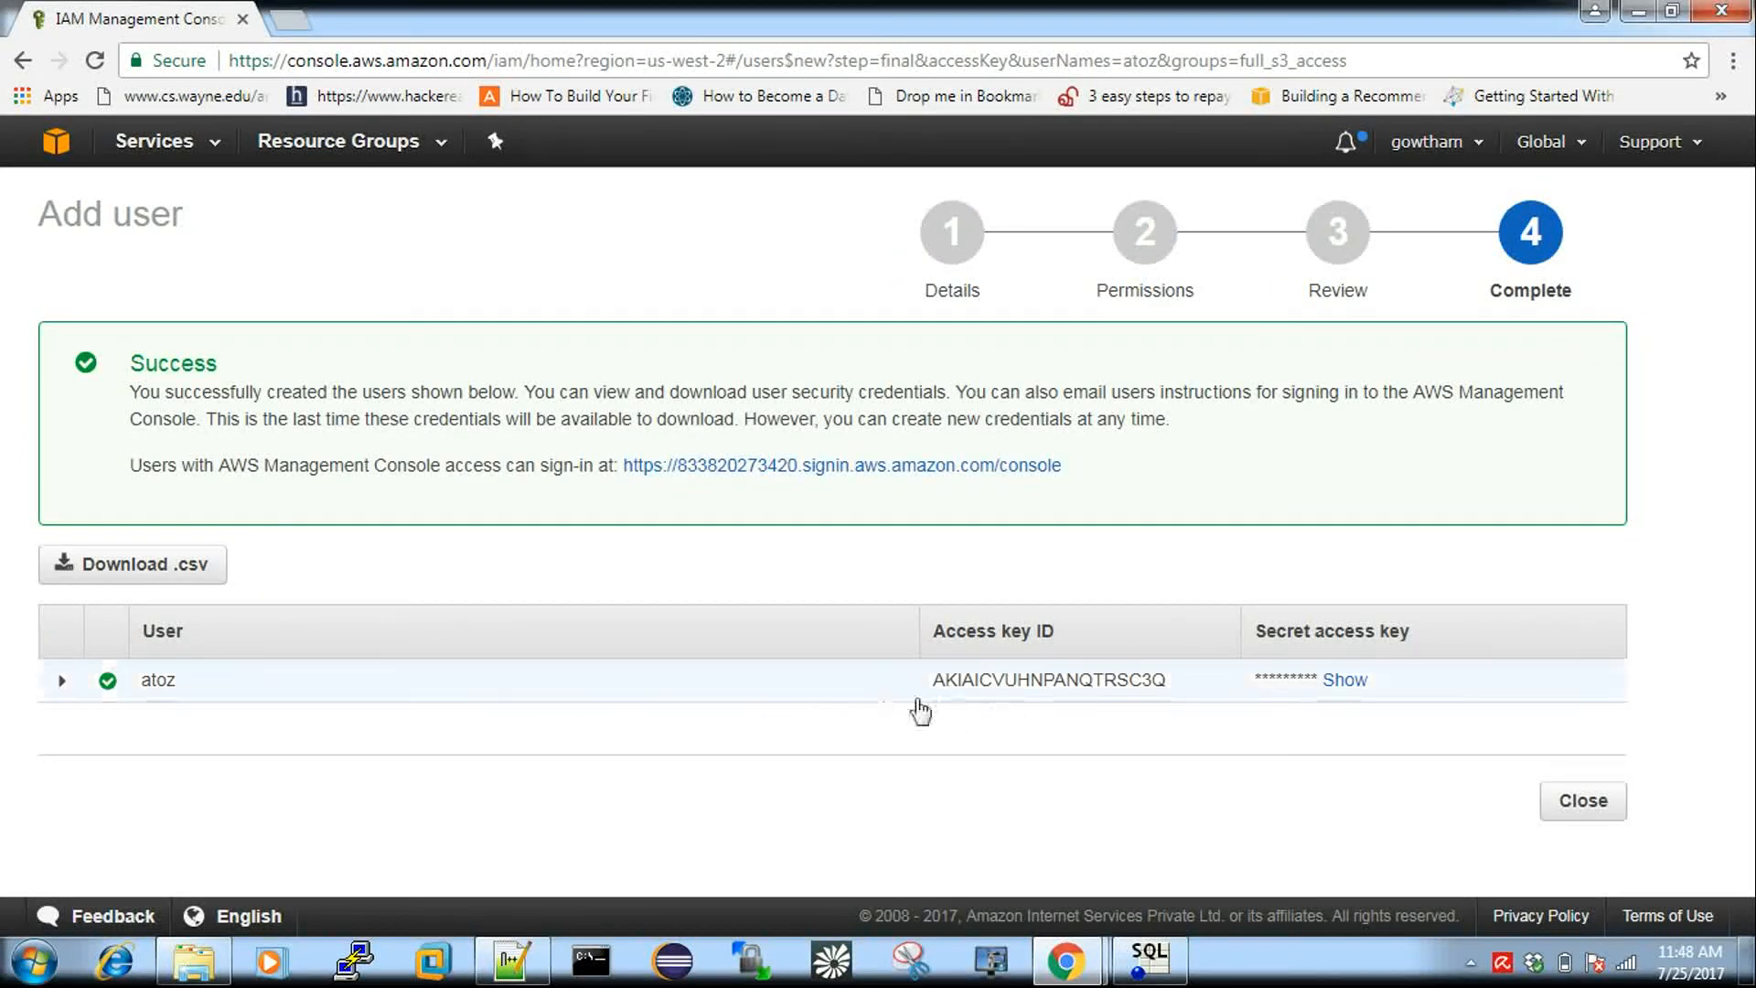
pyautogui.click(1347, 682)
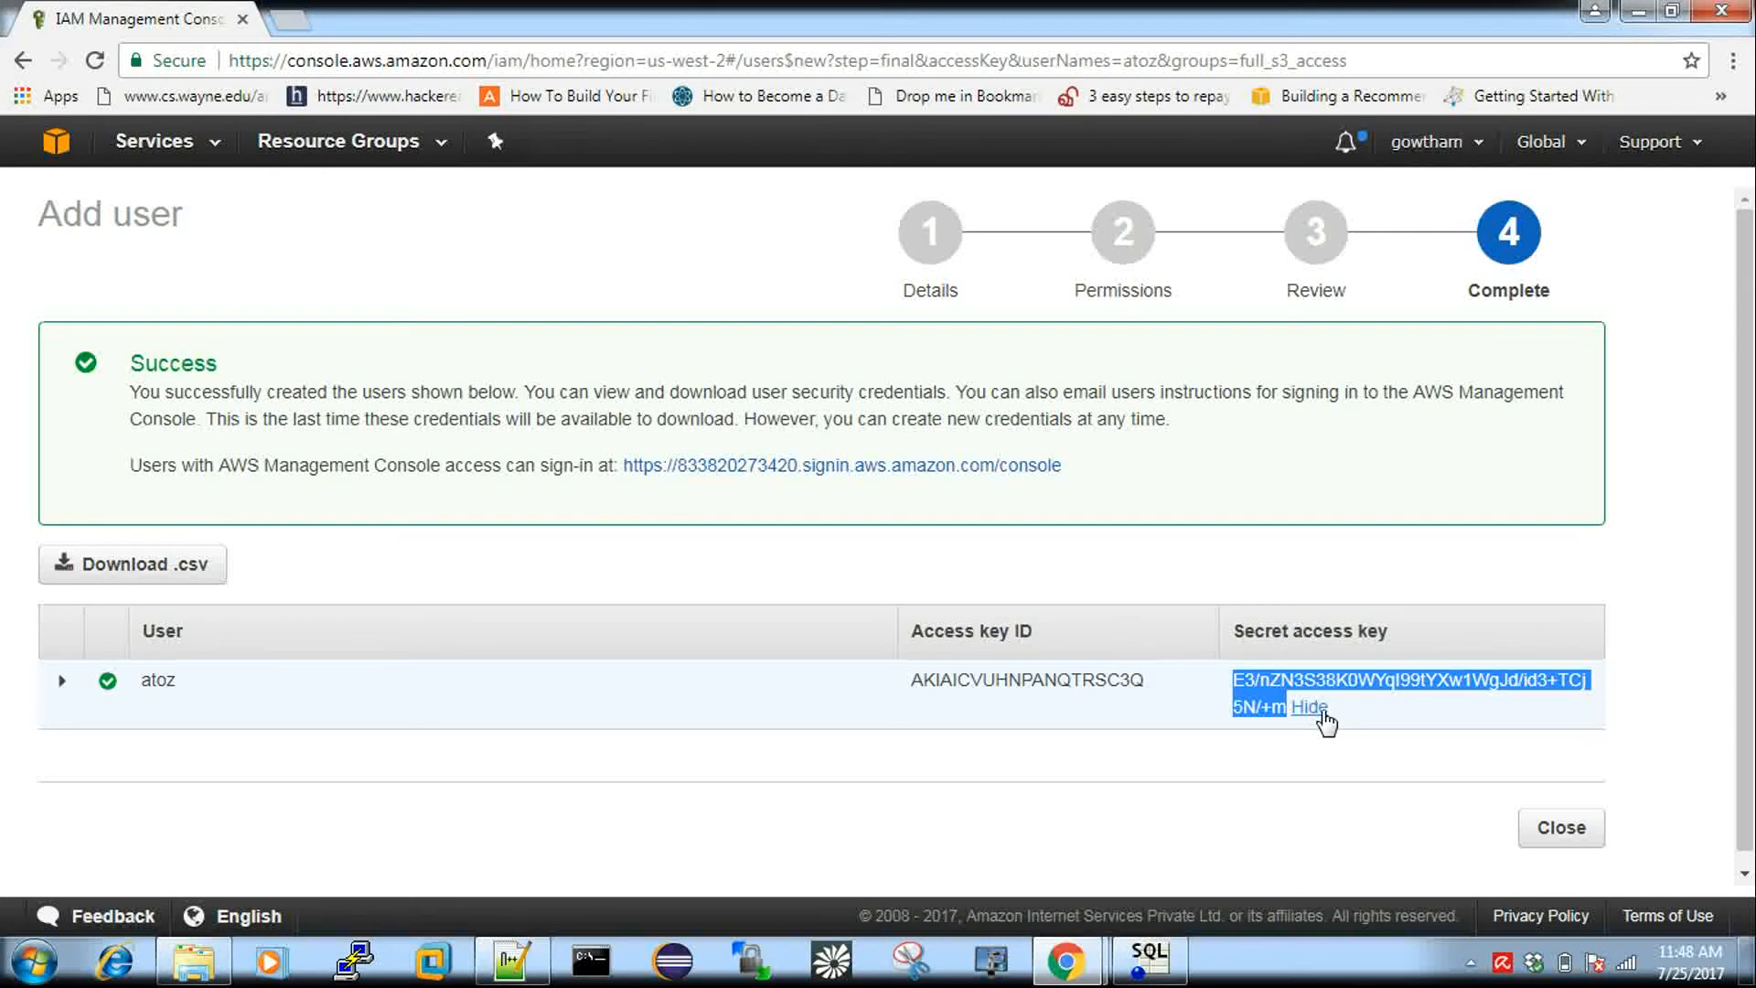
# Paste the secret access key into a new Notepad++ note and select the access key ID.
pyautogui.click(538, 957)
pyautogui.hotkey('ctrl', 'n')
pyautogui.hotkey('ctrl', 'v')
pyautogui.click(538, 957)
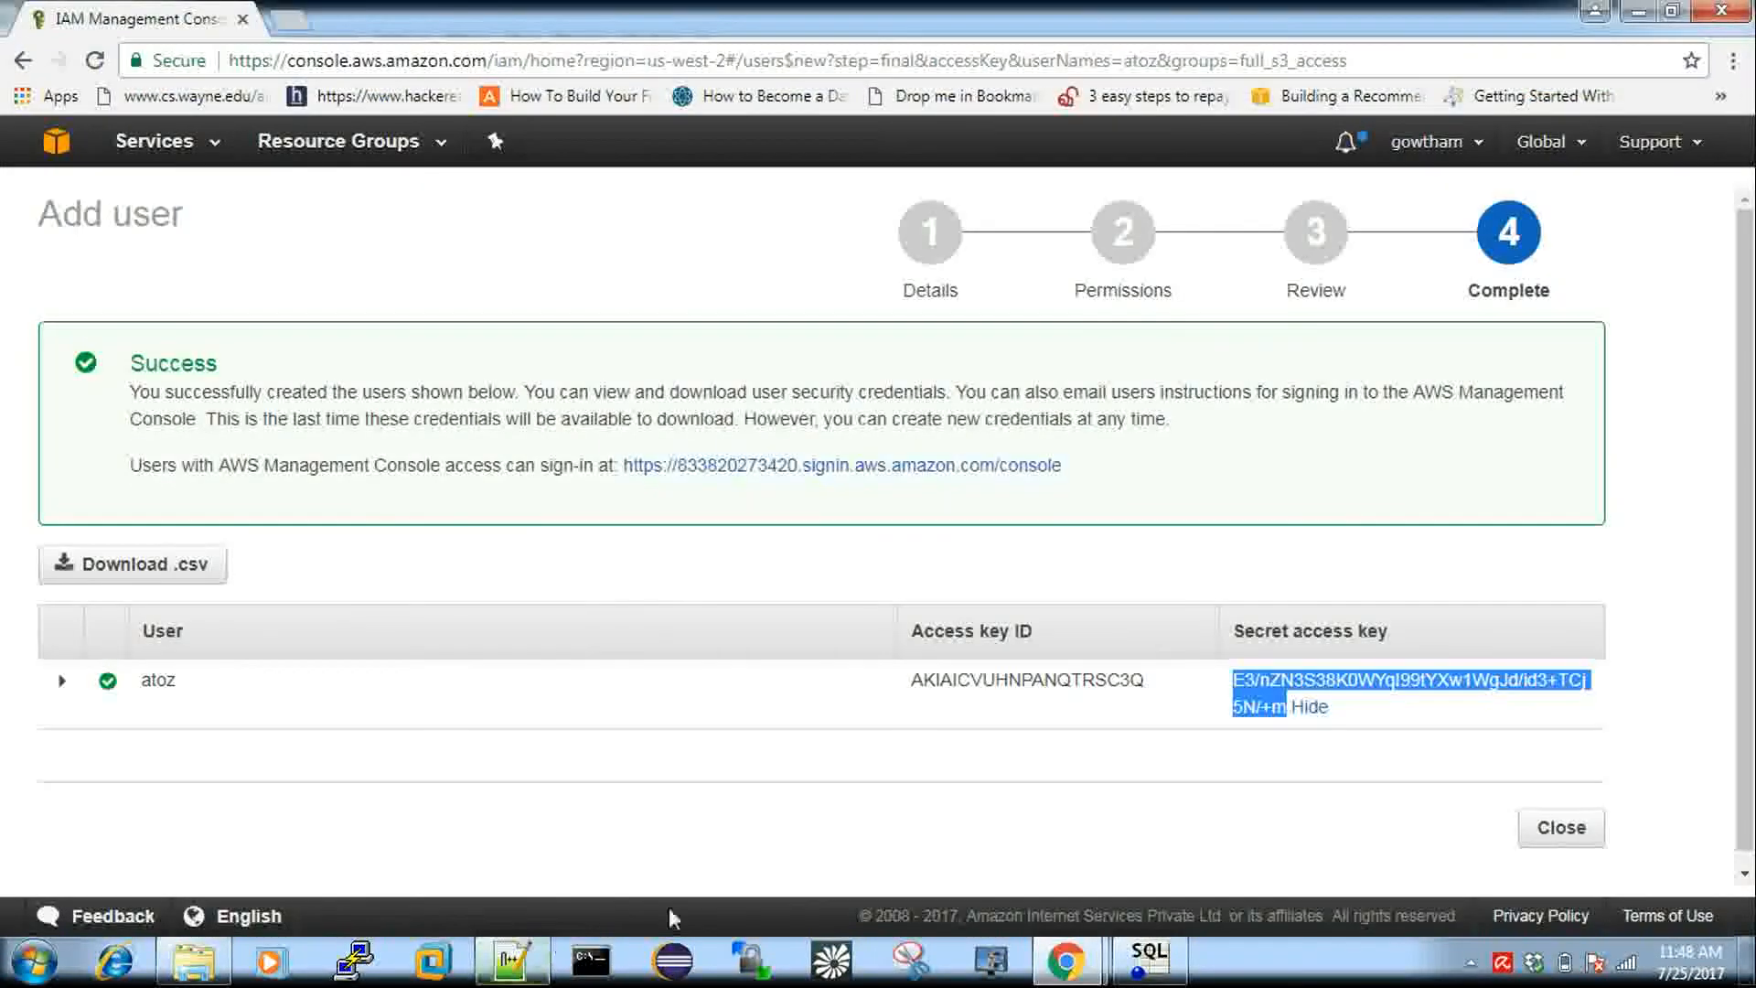
pyautogui.moveTo(1146, 682); pyautogui.dragTo(924, 684)
pyautogui.hotkey('ctrl', 'c')
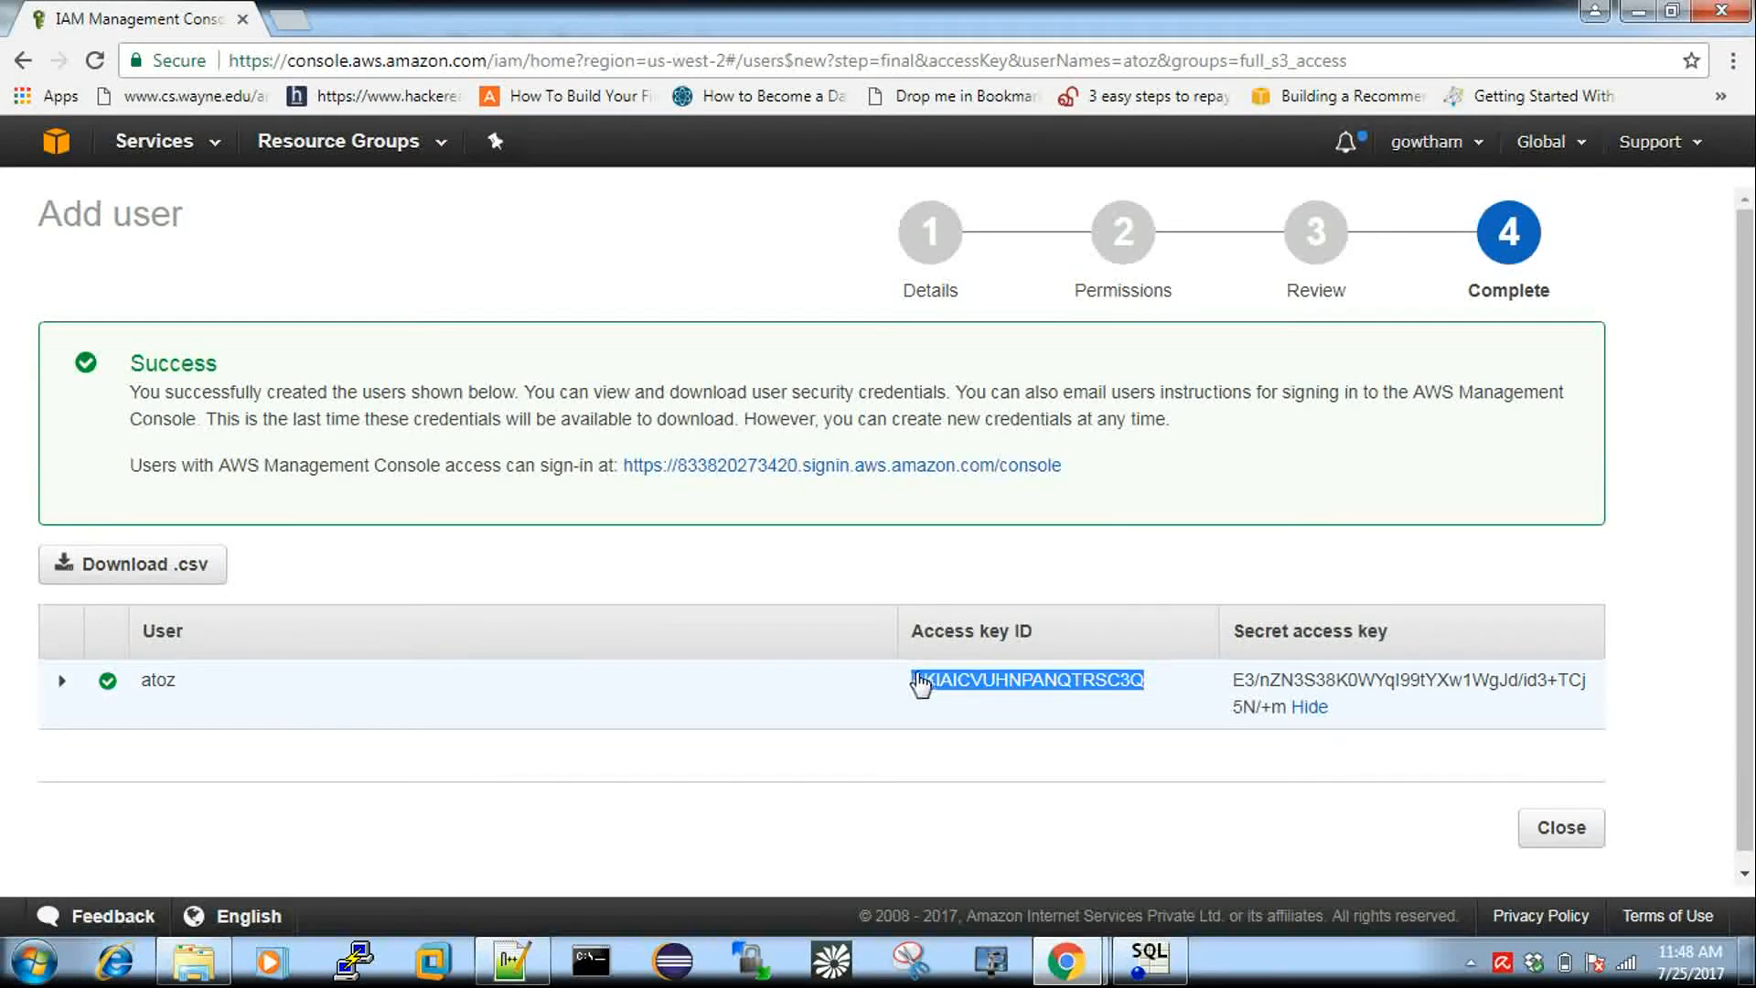
# Paste the atoz access key ID on line 2 of the Notepad++ note.
pyautogui.hotkey('alt', 'Tab')
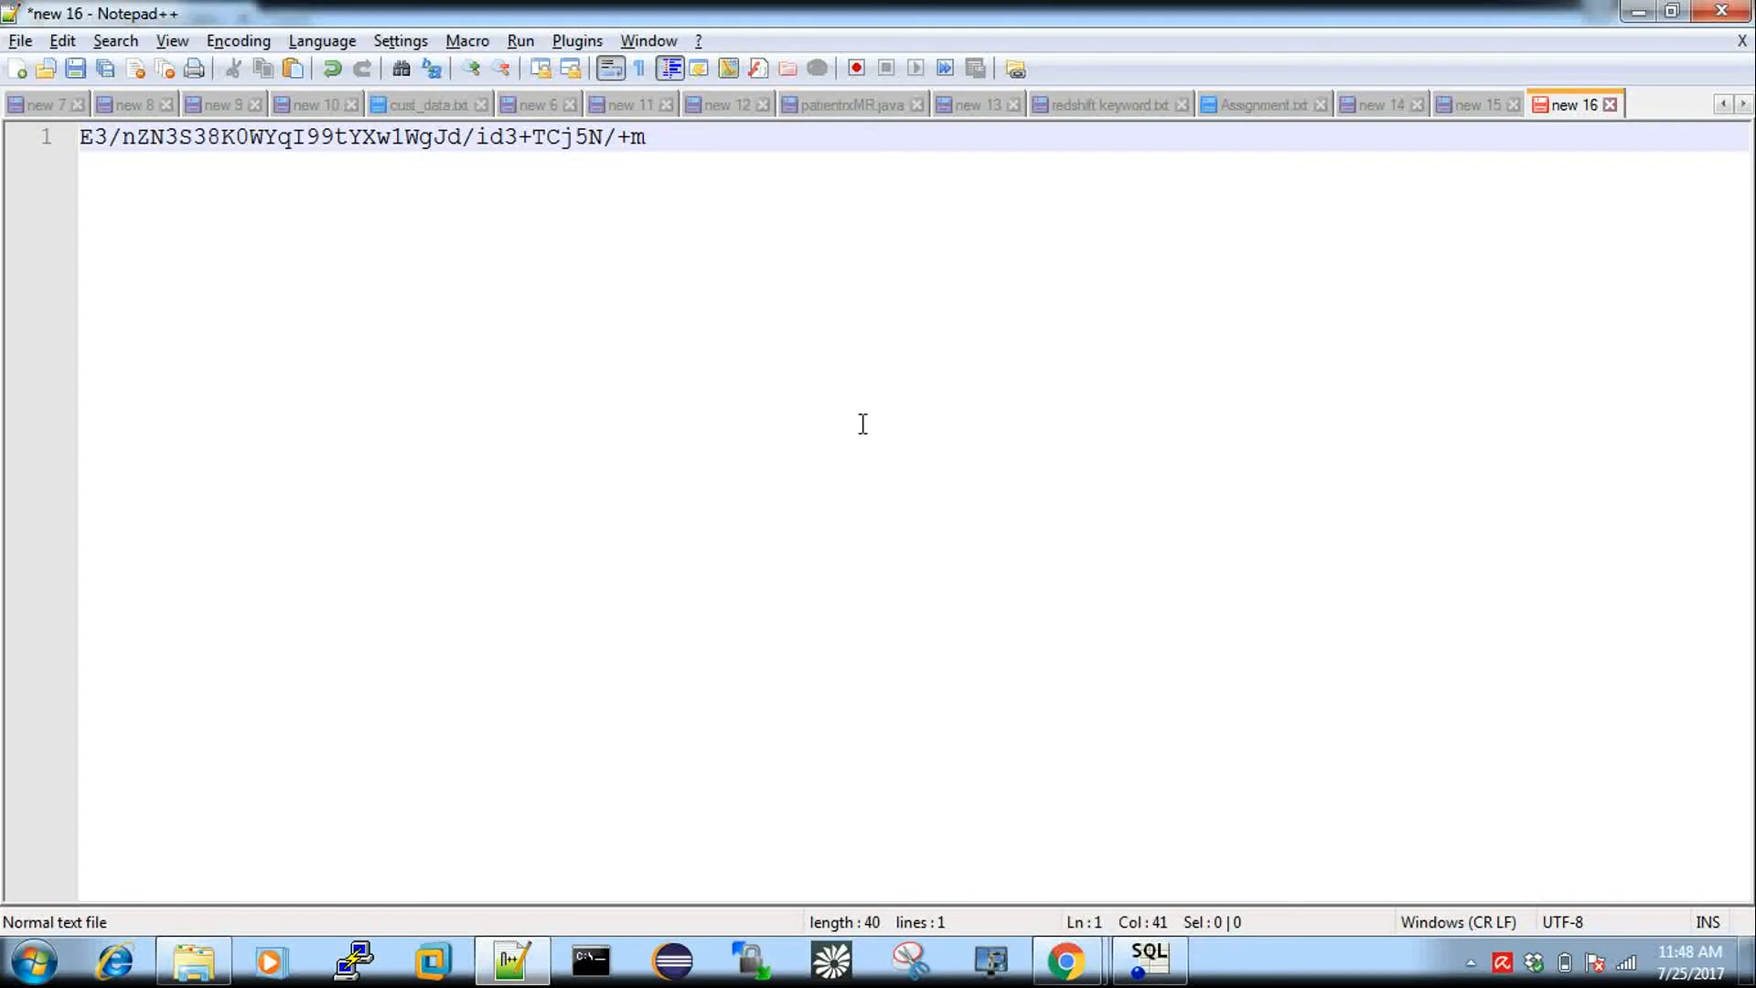
pyautogui.press('Return')
pyautogui.hotkey('ctrl', 'v')
pyautogui.hotkey('alt', 'Tab')
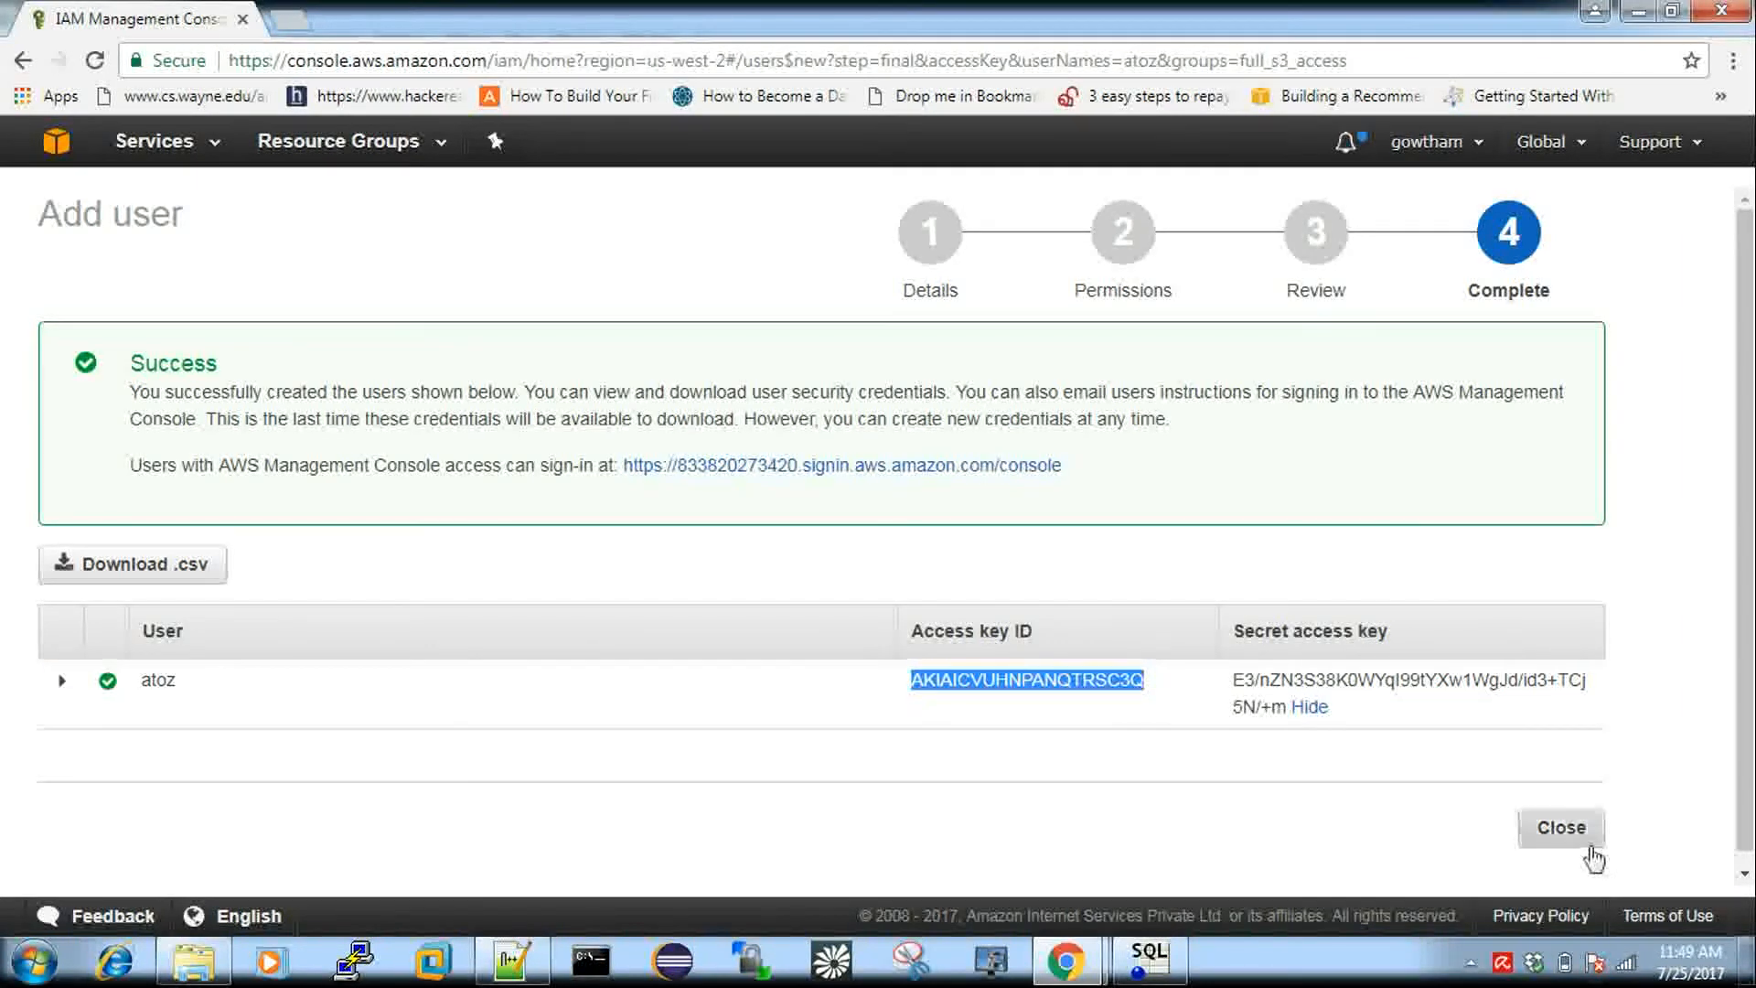
# Close the add-user wizard, check atoz in the Users list, and return to console home.
pyautogui.click(1564, 831)
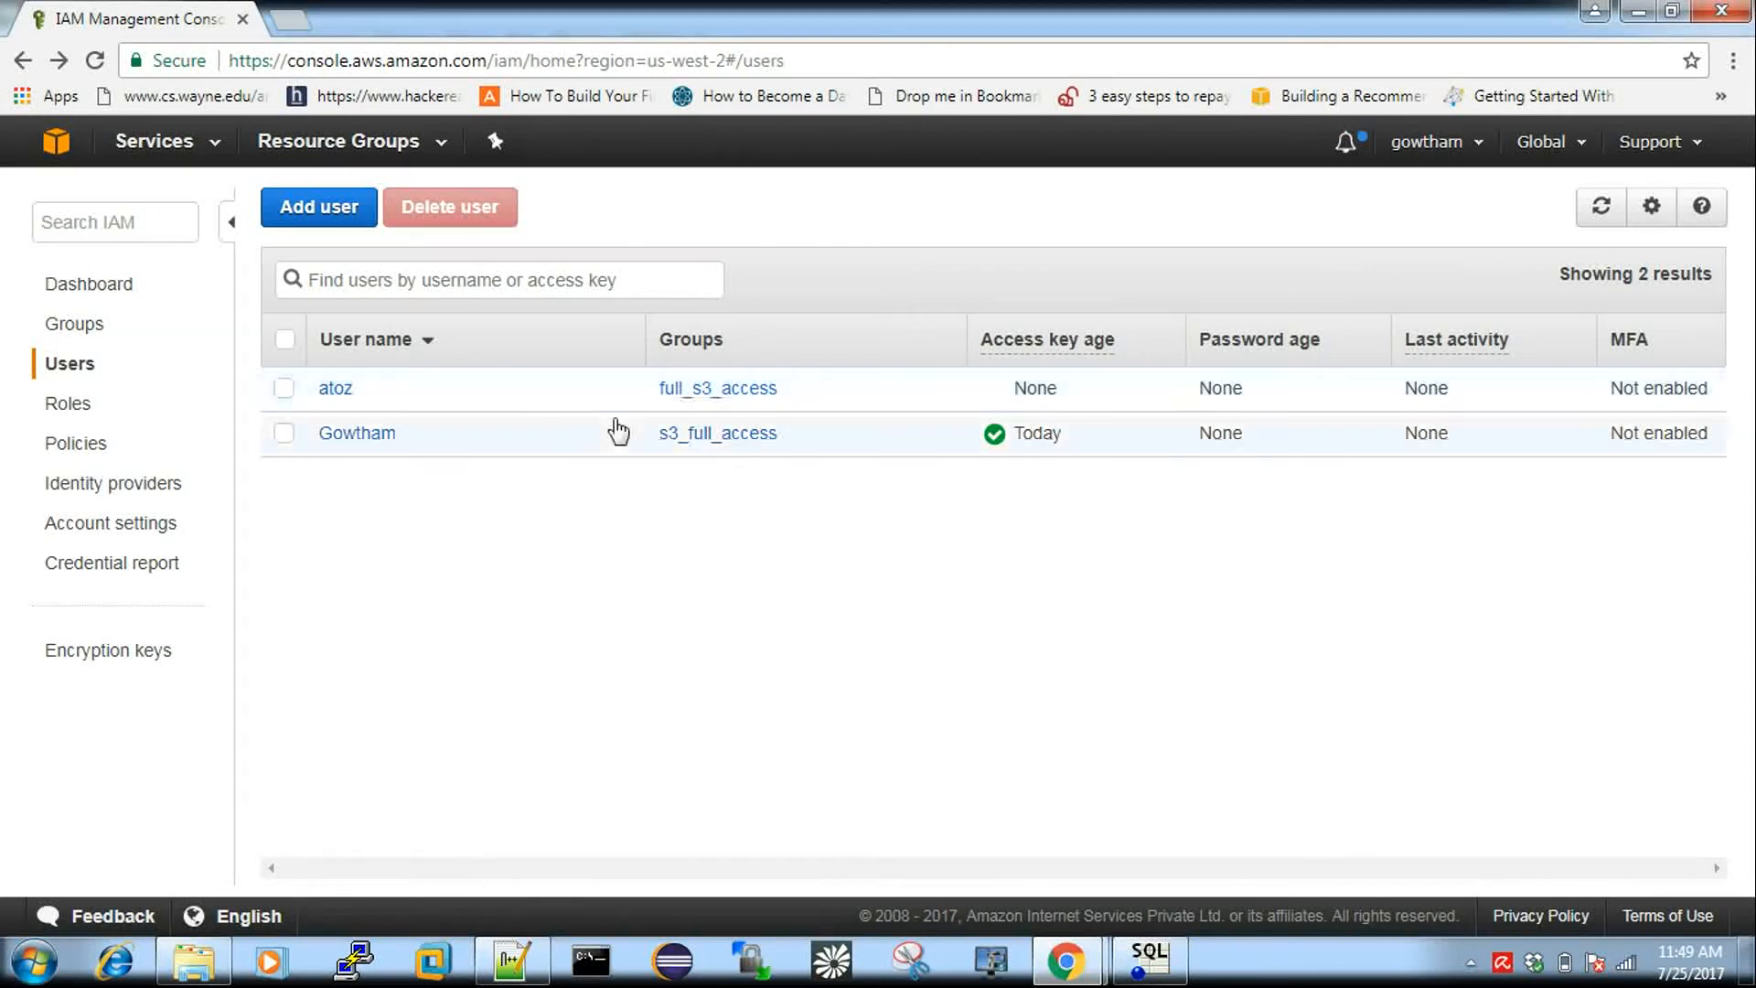
pyautogui.click(55, 151)
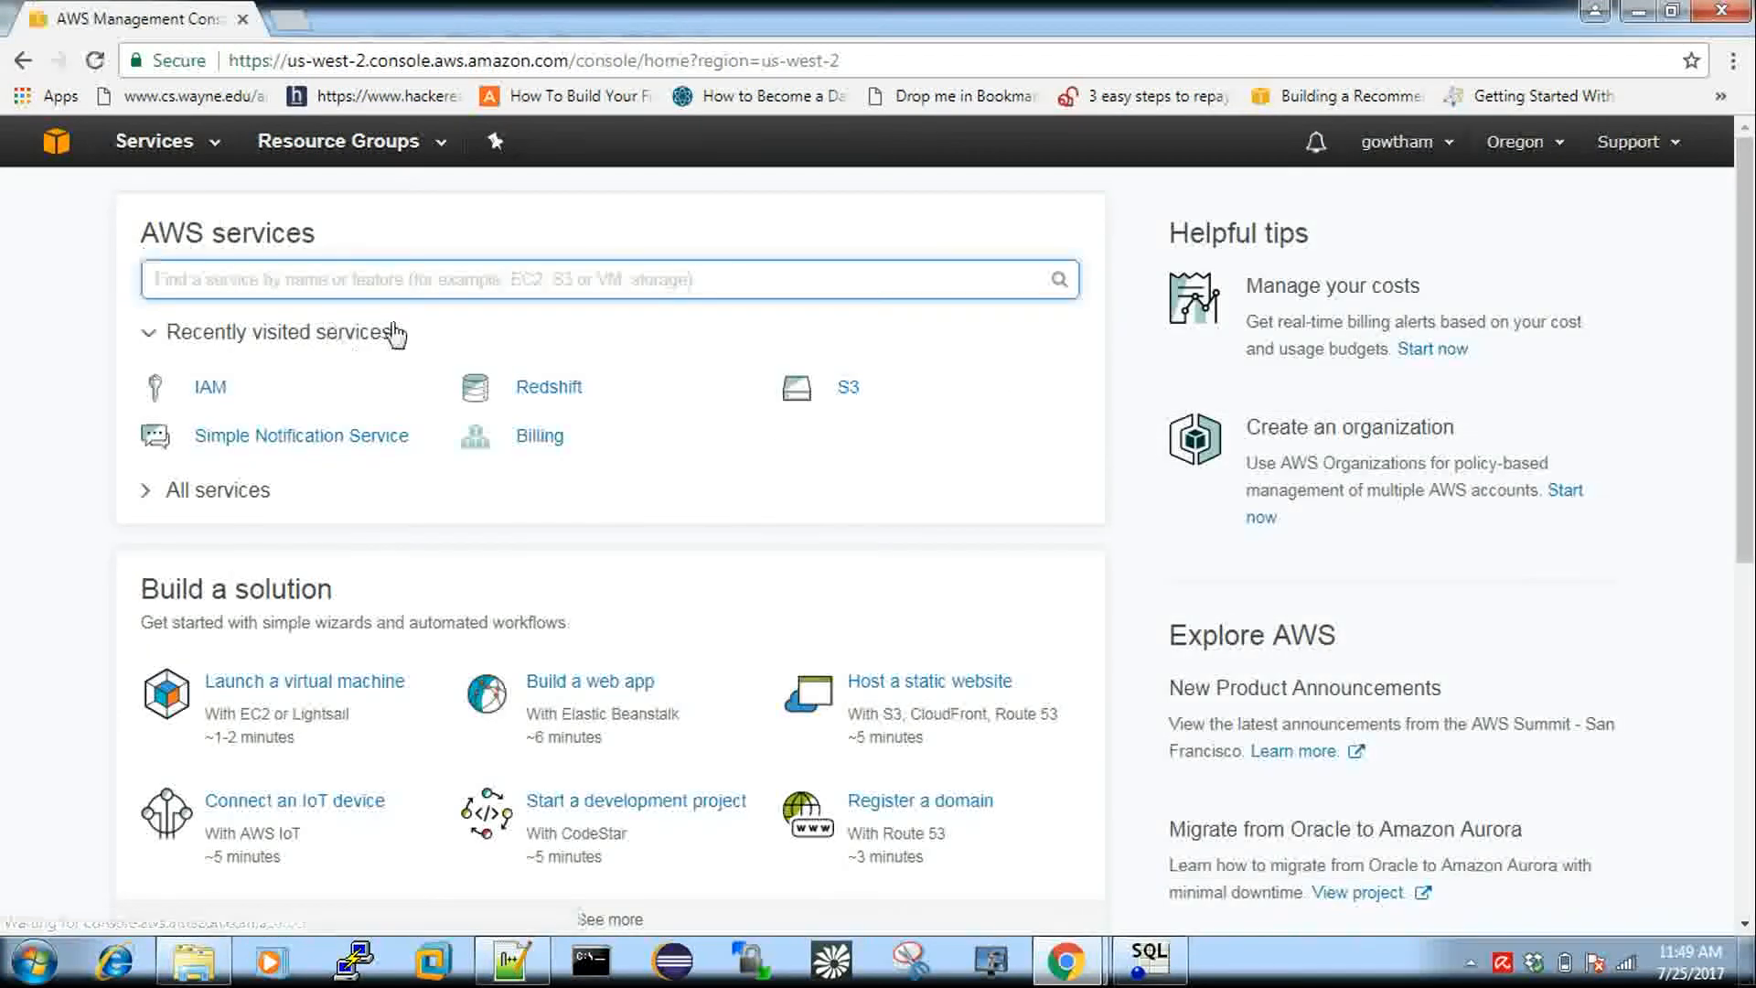
# Open Redshift via 'redsh', launch a cluster, and set identifier 'test' and database 'atozdb'.
pyautogui.write('r')
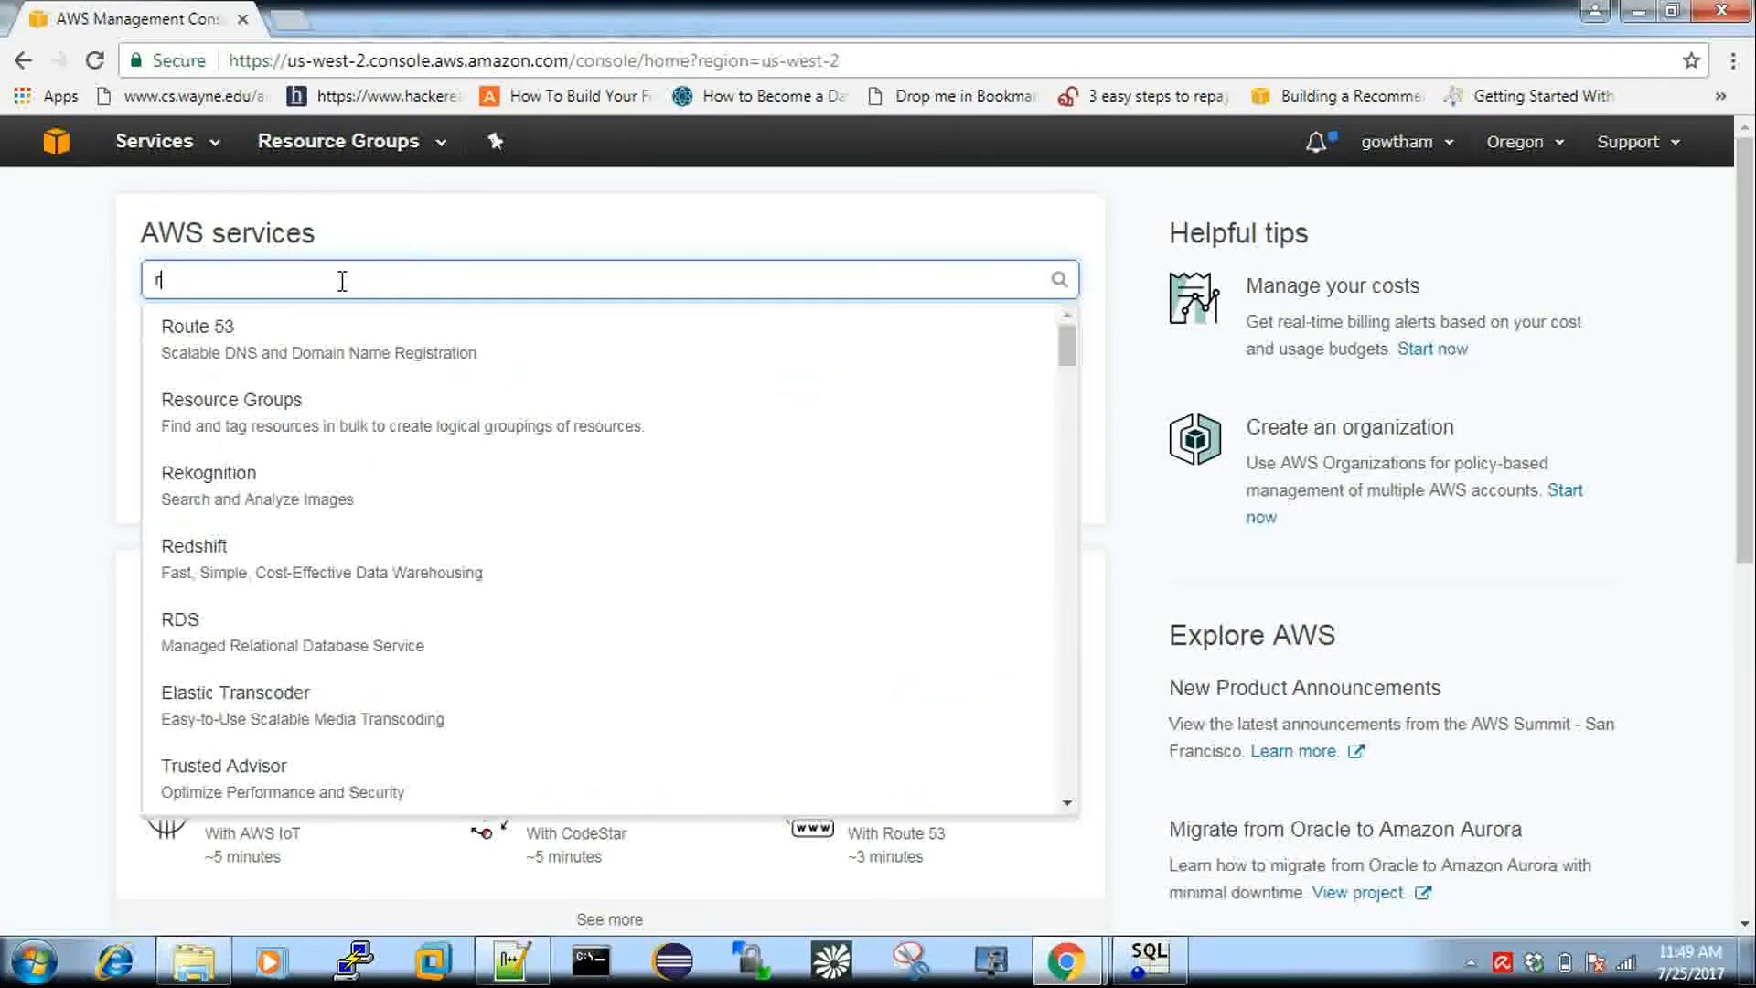
pyautogui.write('edsh')
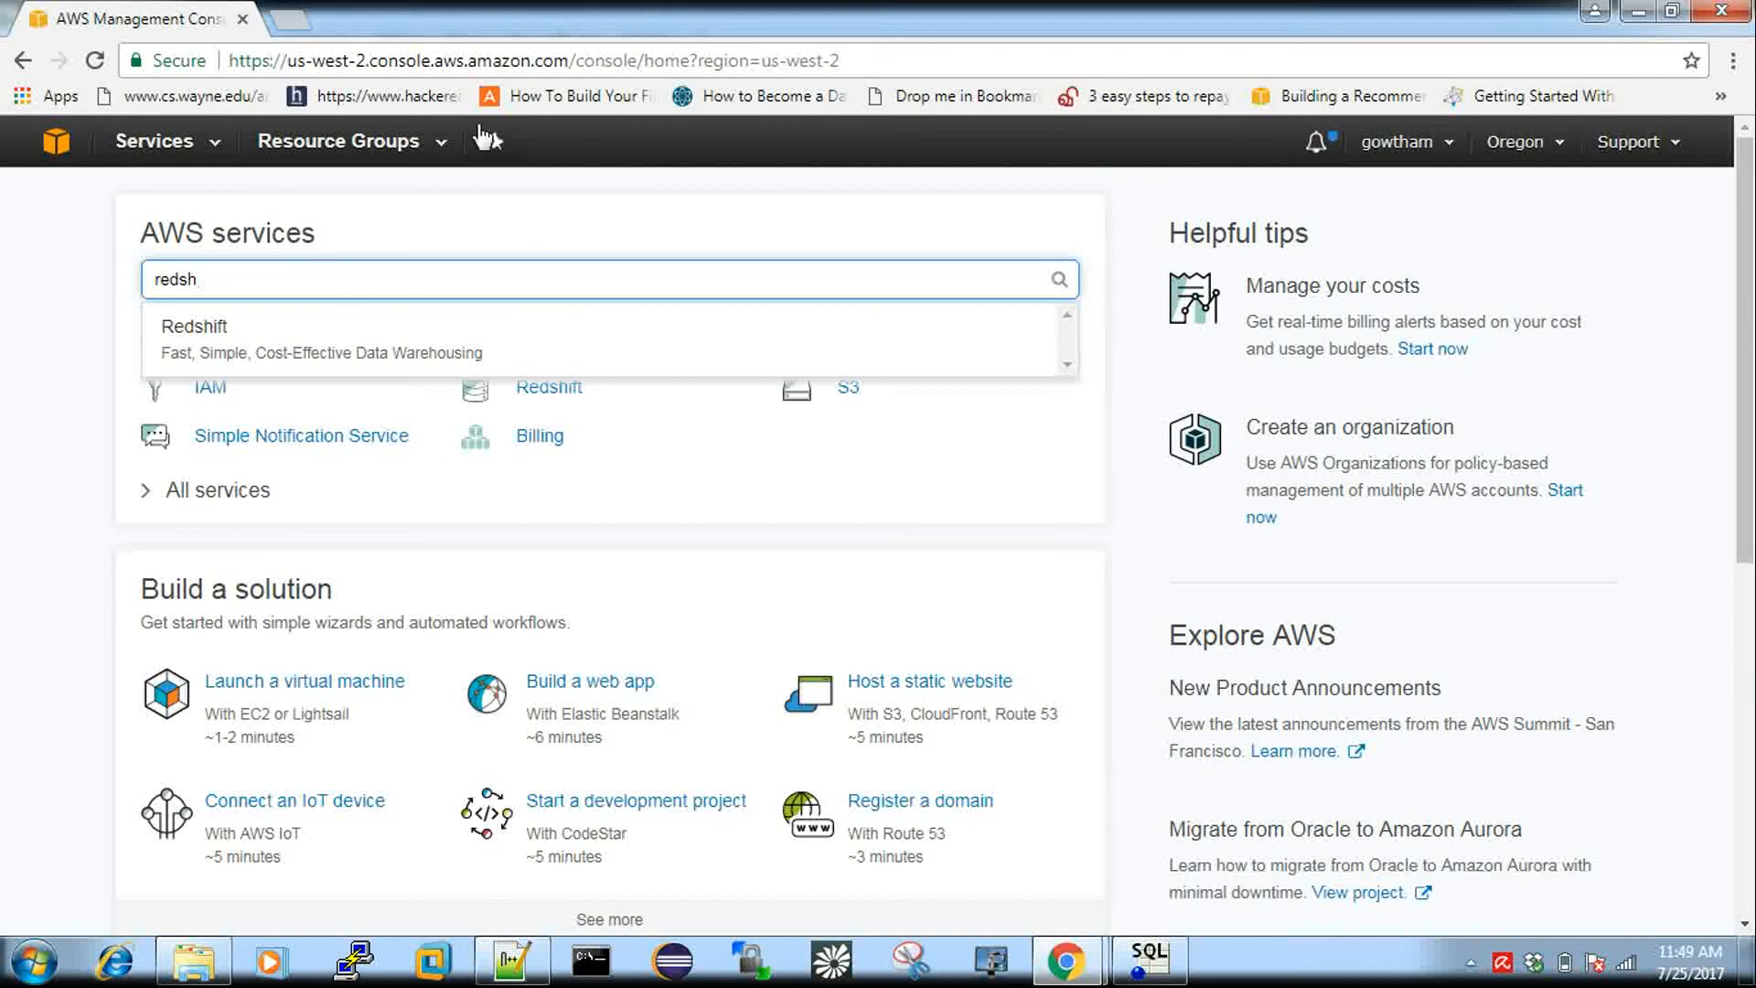
pyautogui.click(239, 357)
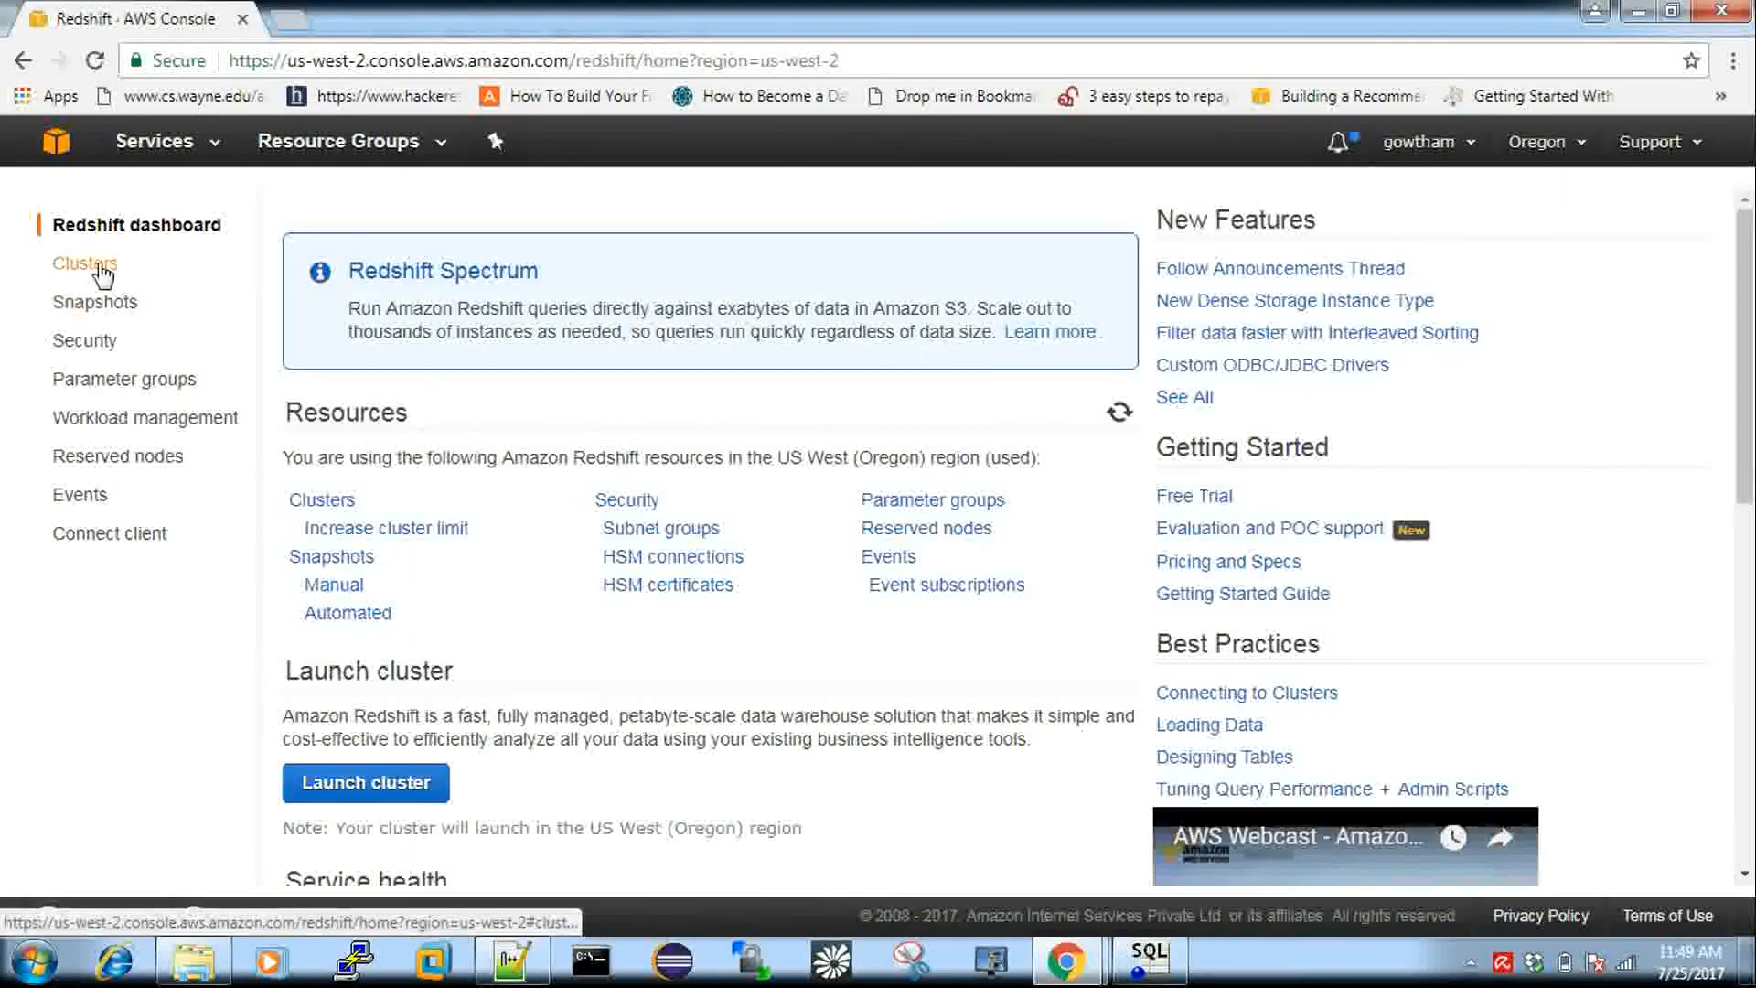
pyautogui.click(341, 785)
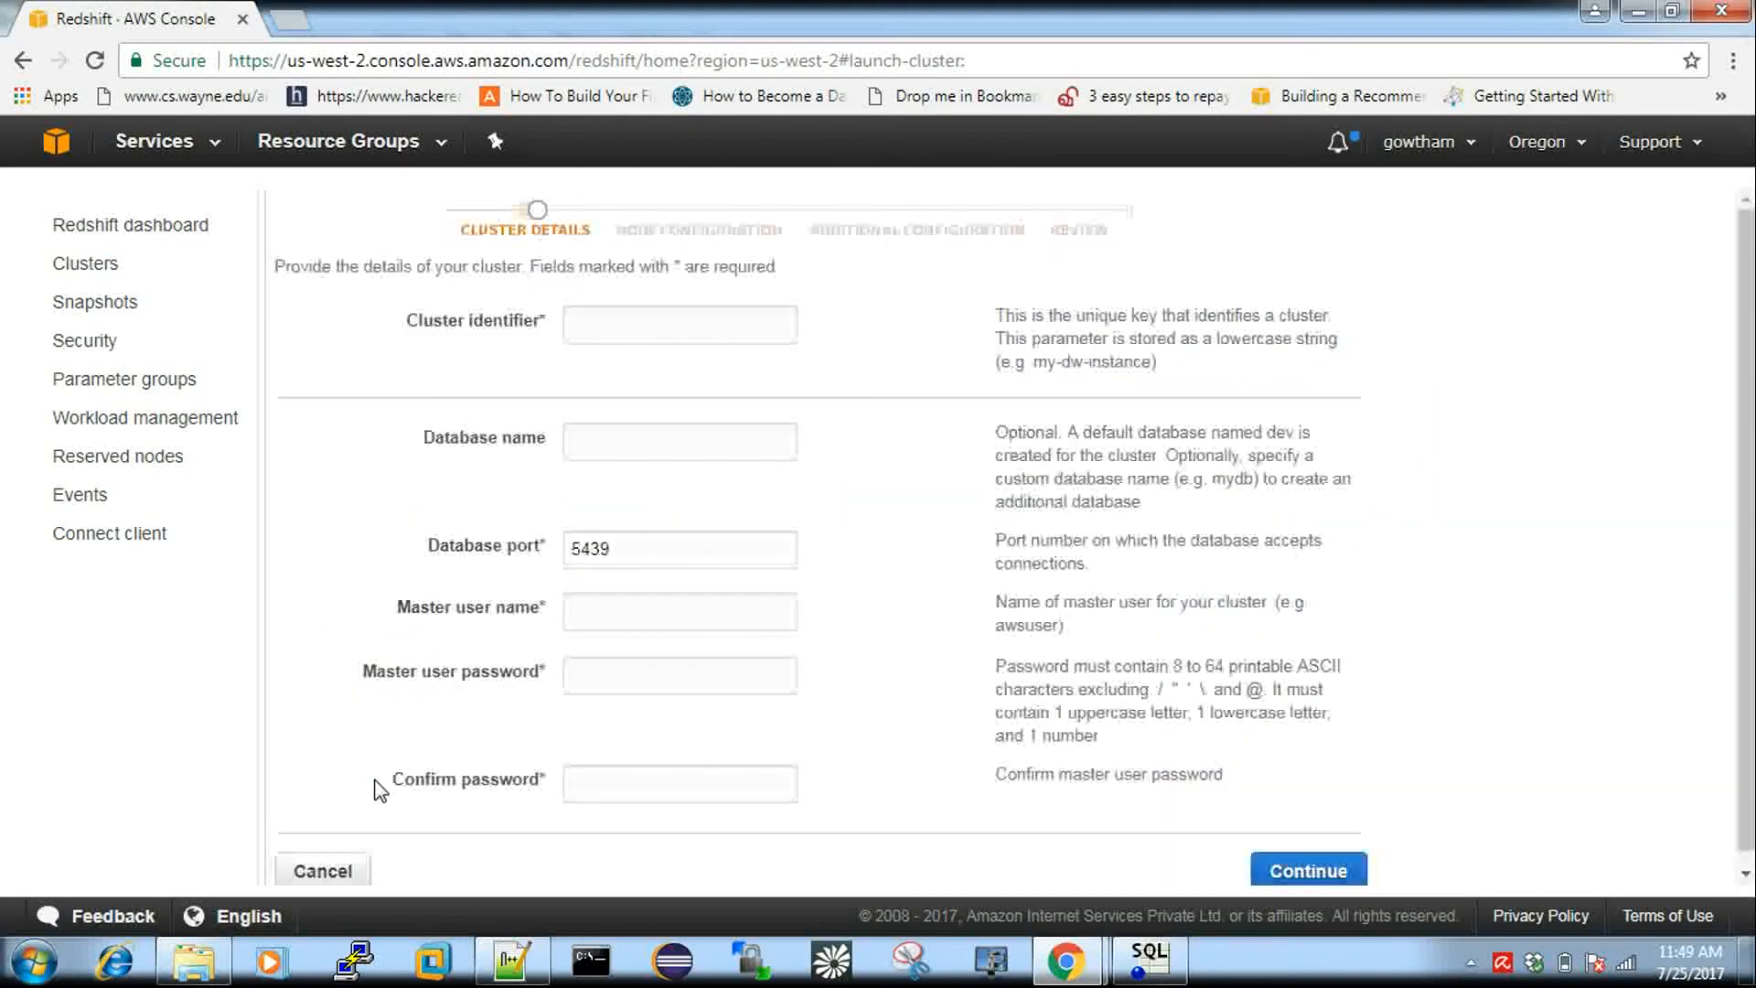
pyautogui.click(629, 320)
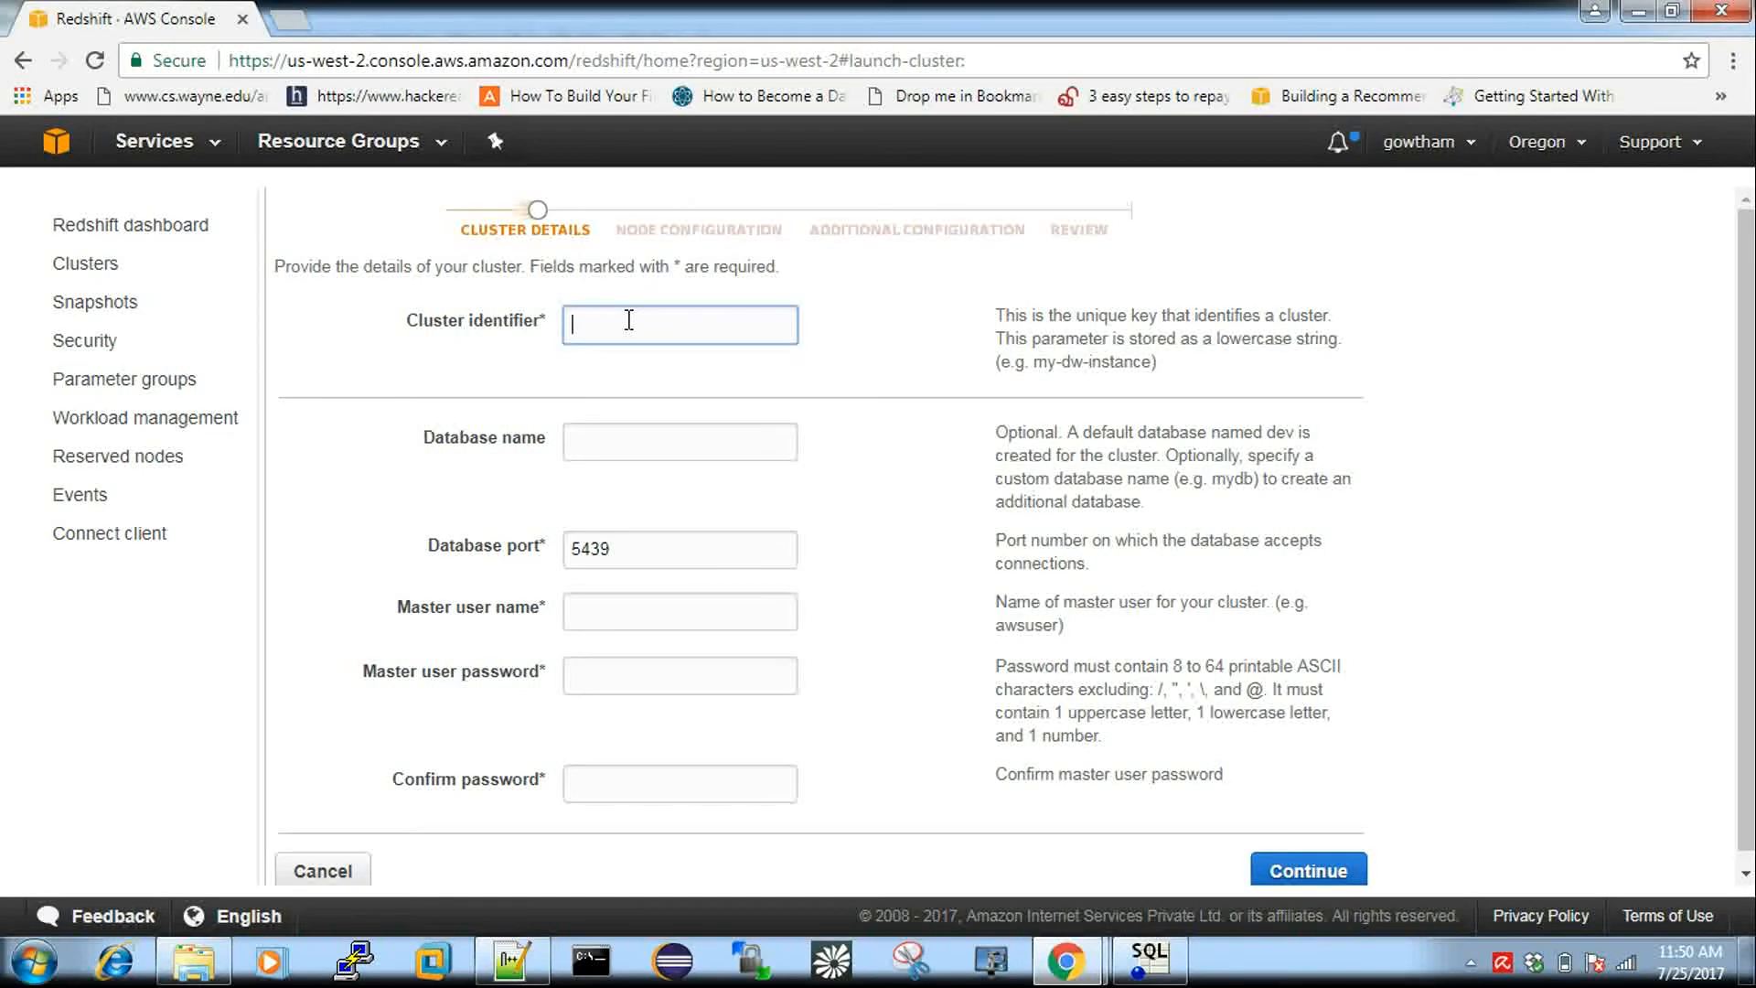
pyautogui.write('test')
pyautogui.press('BackSpace')
pyautogui.press('BackSpace')
pyautogui.write('st')
pyautogui.click(639, 440)
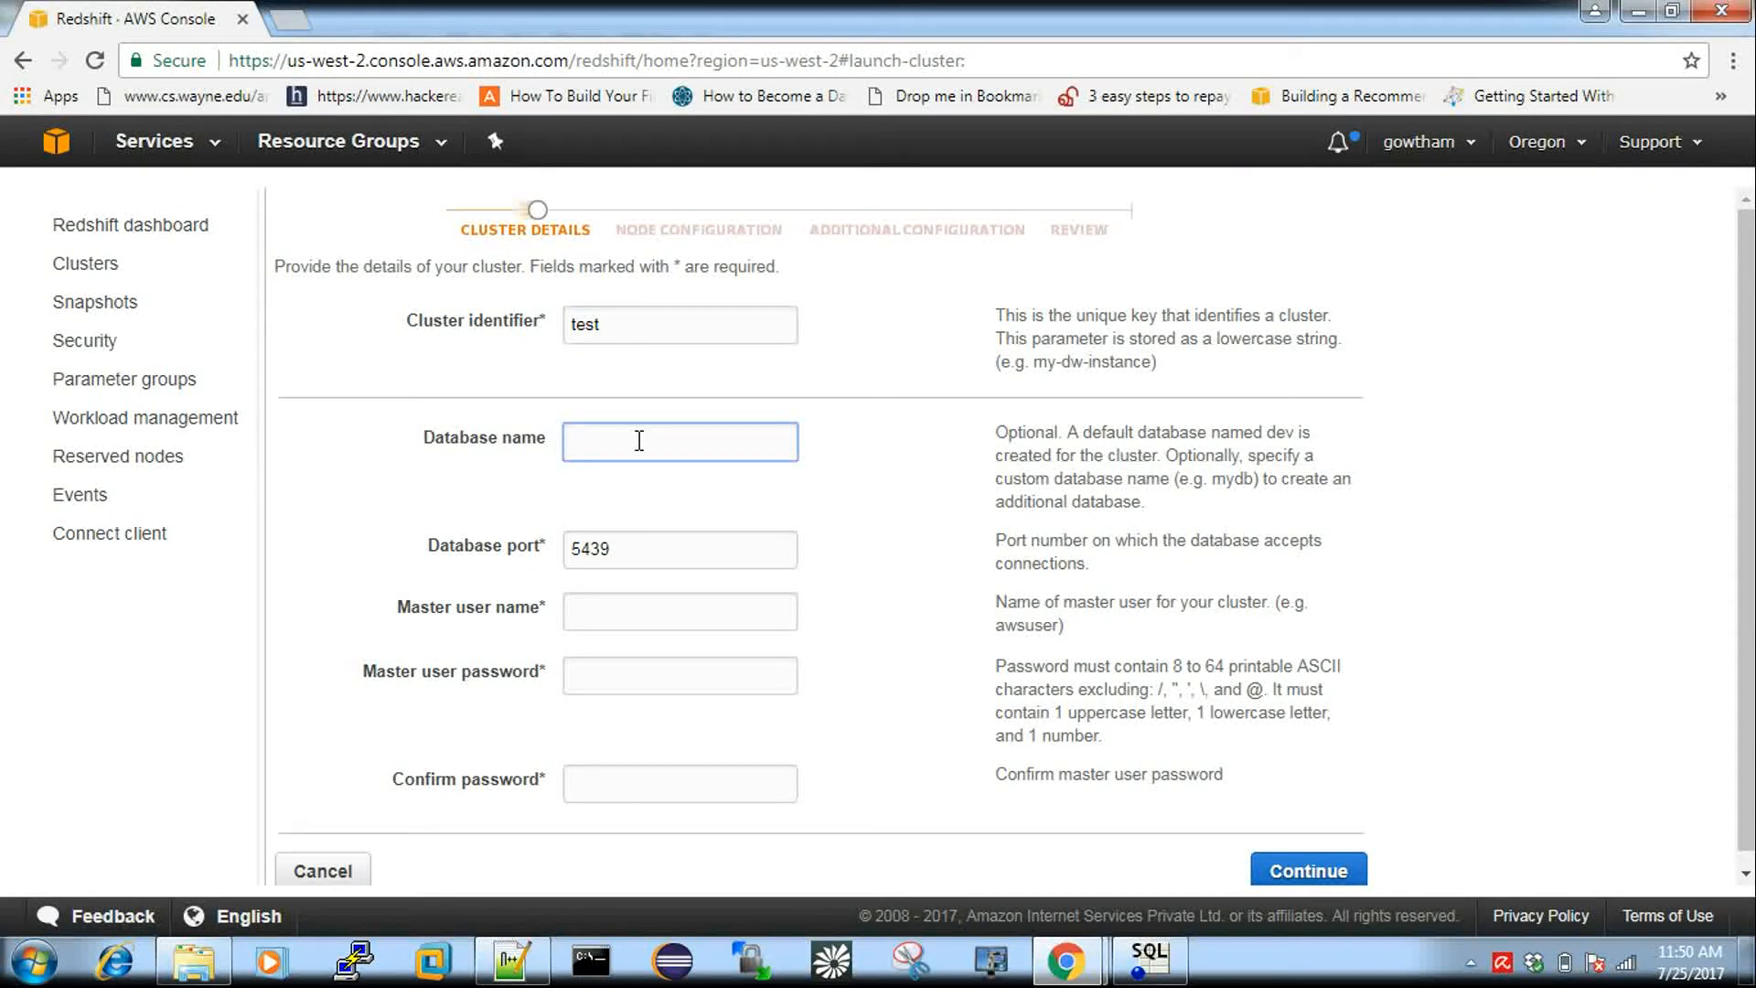
pyautogui.write('atozdb')
# Enter the master user name and the master password, confirmed identically.
pyautogui.click(627, 617)
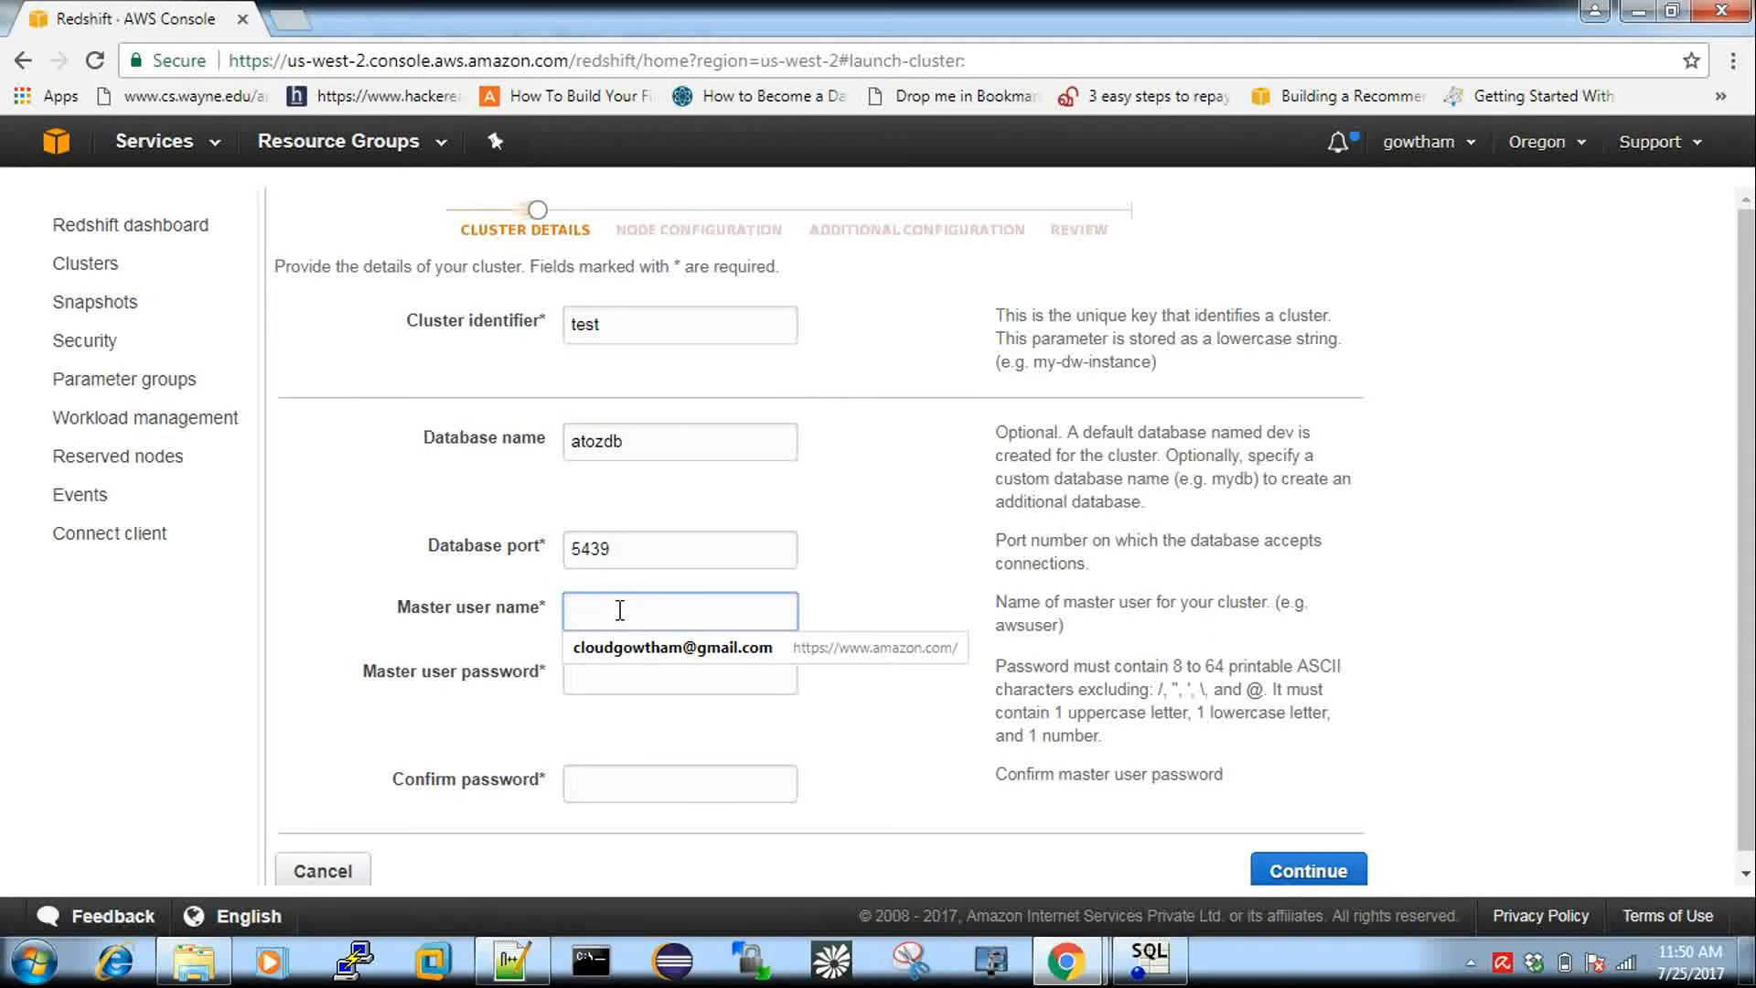
pyautogui.write('gowtham')
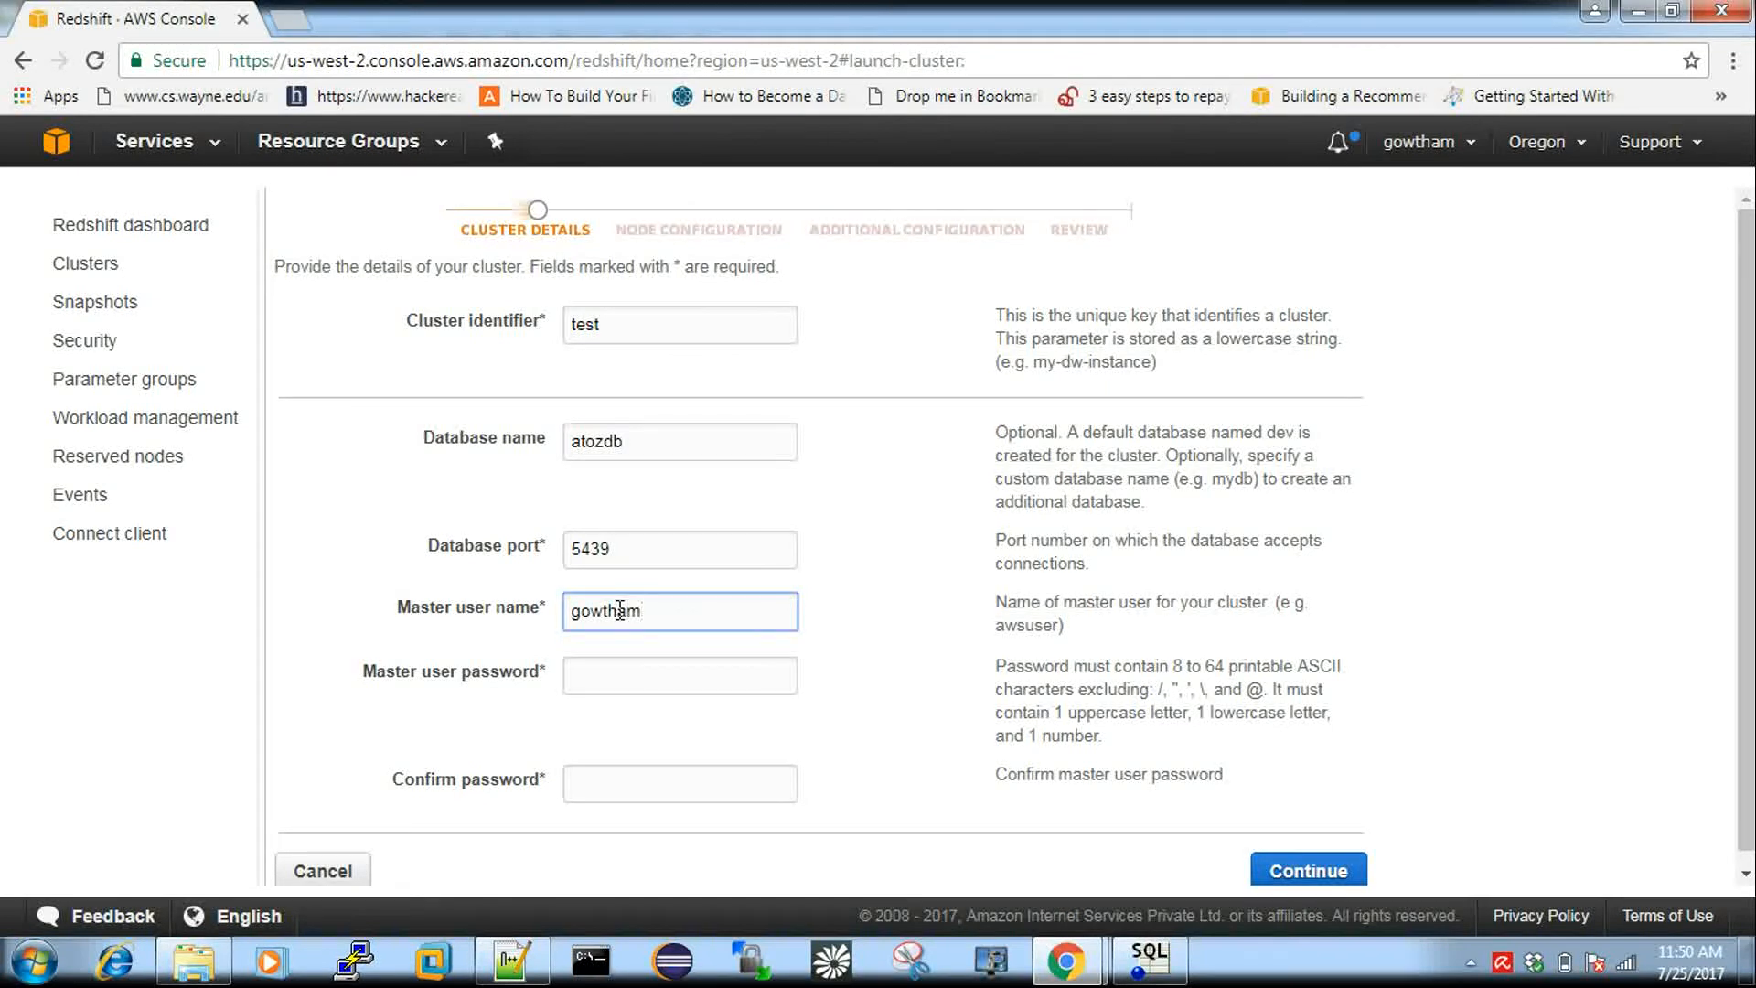
pyautogui.click(634, 675)
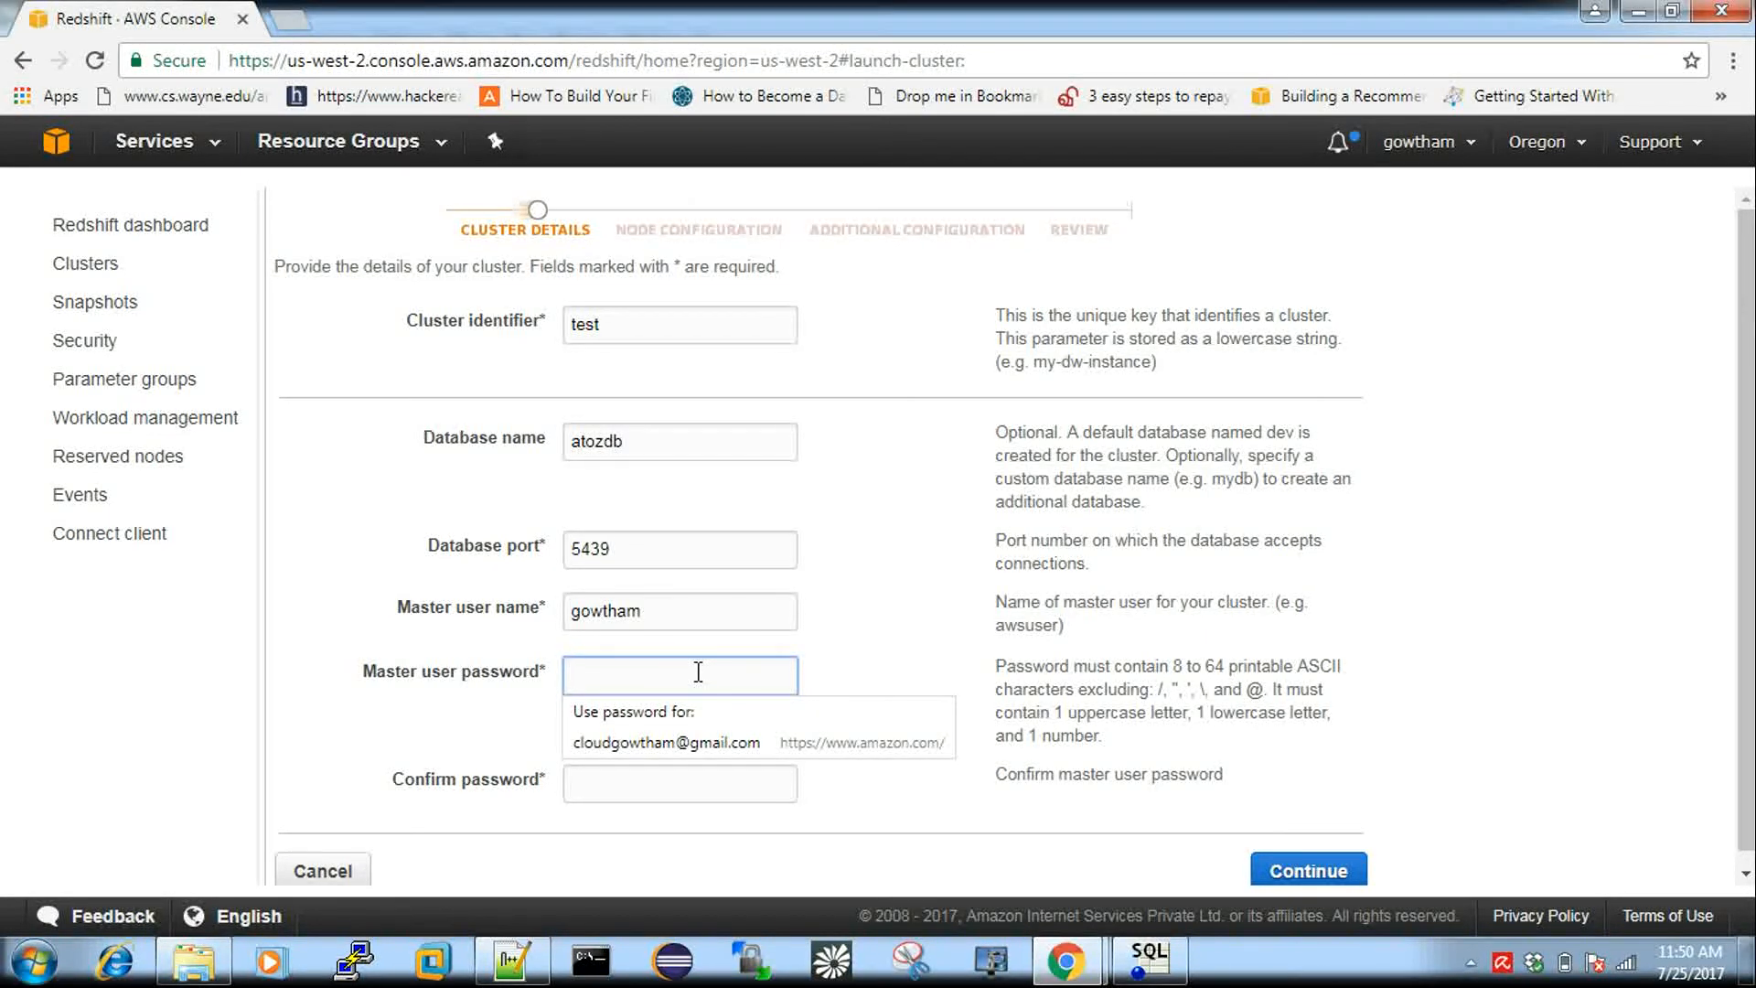
pyautogui.write('••••••')
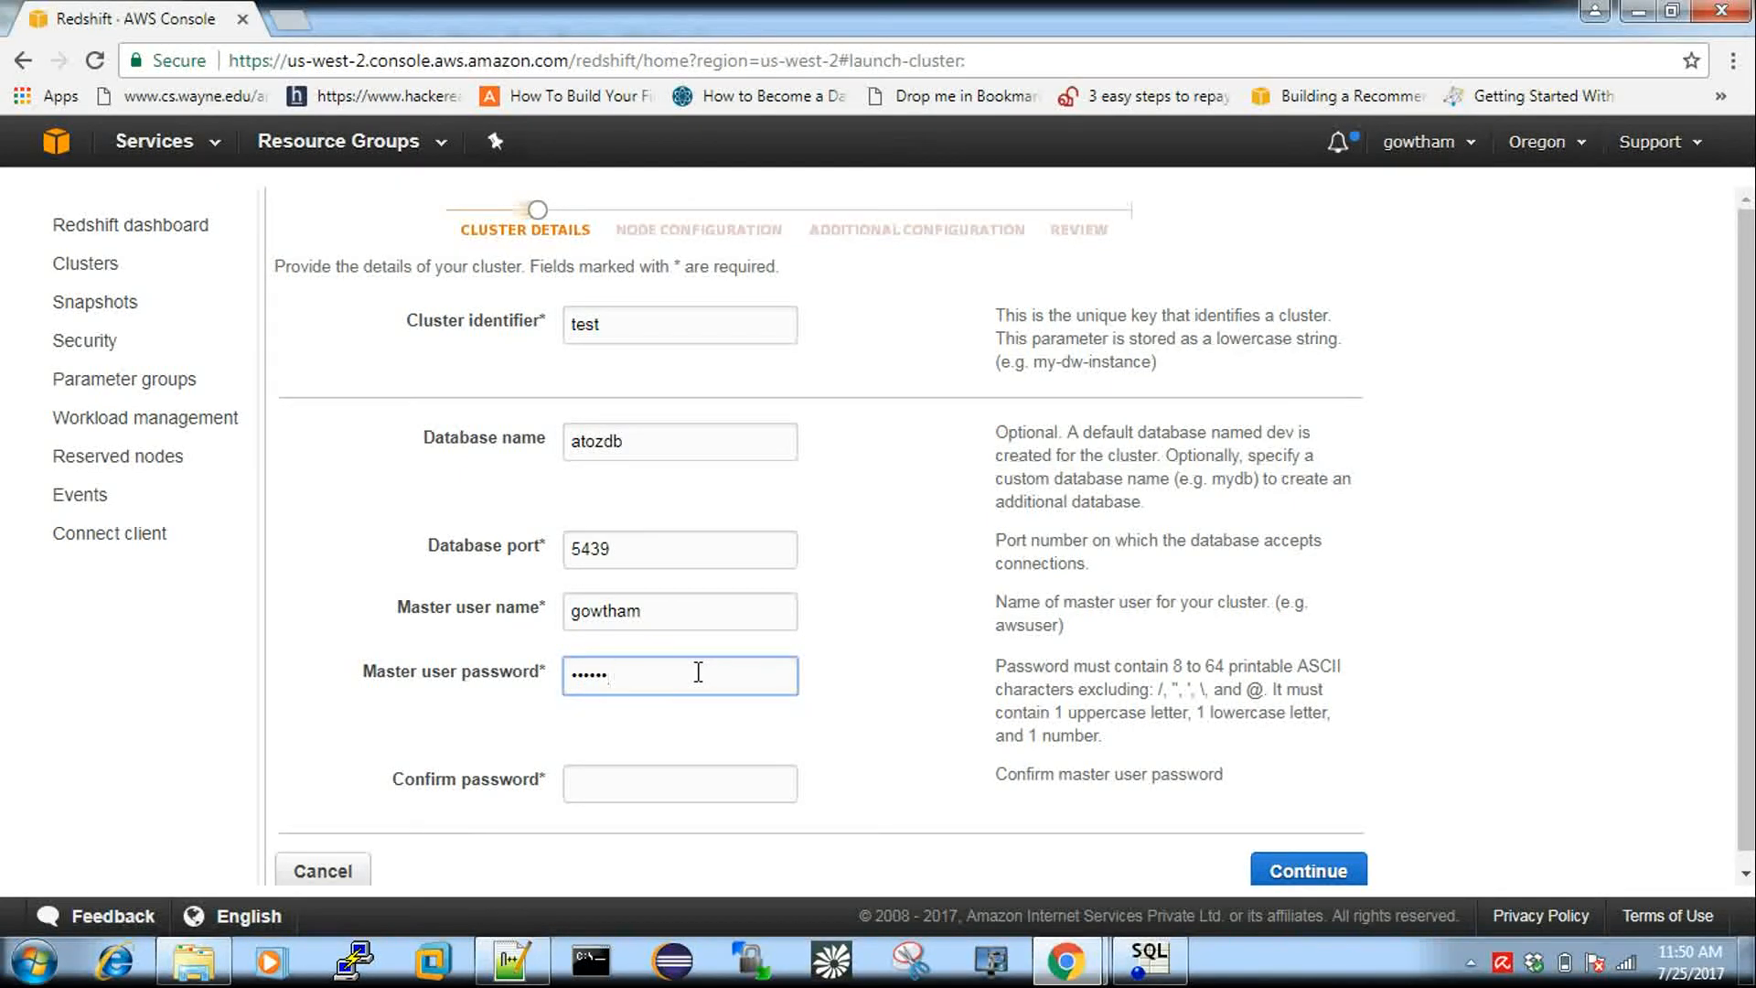
pyautogui.write('••')
pyautogui.click(657, 788)
pyautogui.write('••••••••')
# Submit the cluster details and keep dc1.large as the node type.
pyautogui.click(1347, 866)
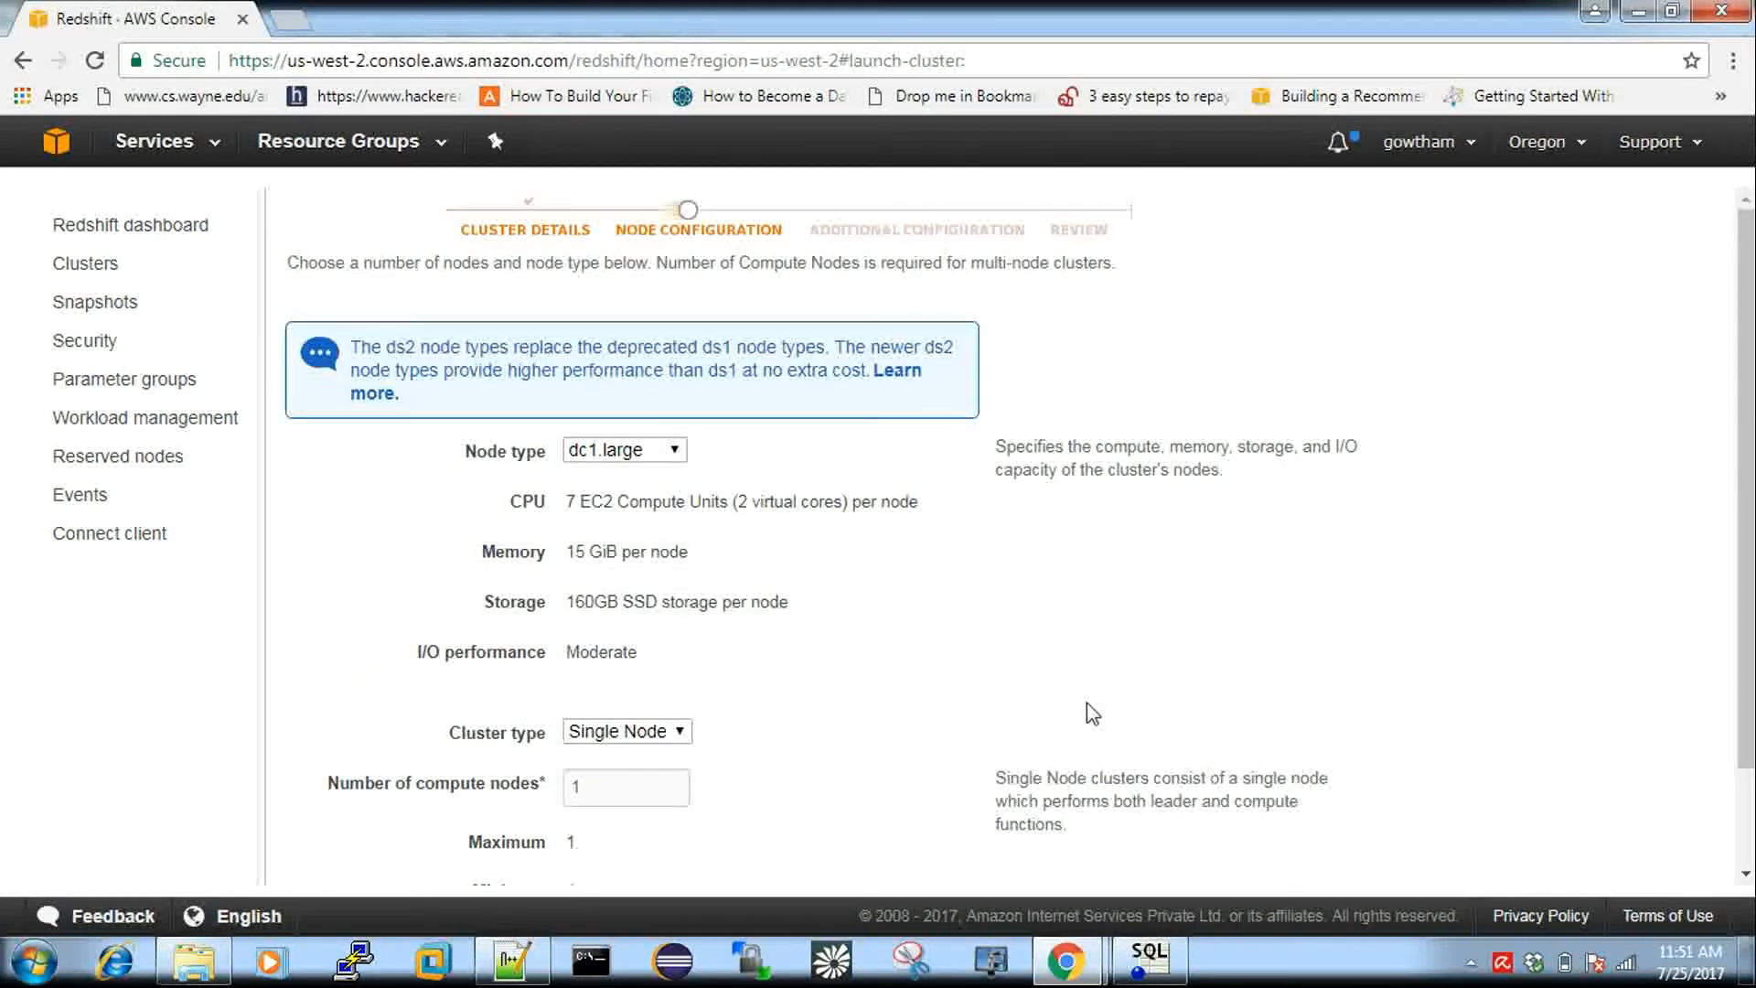
pyautogui.scroll(-2, 1093, 714)
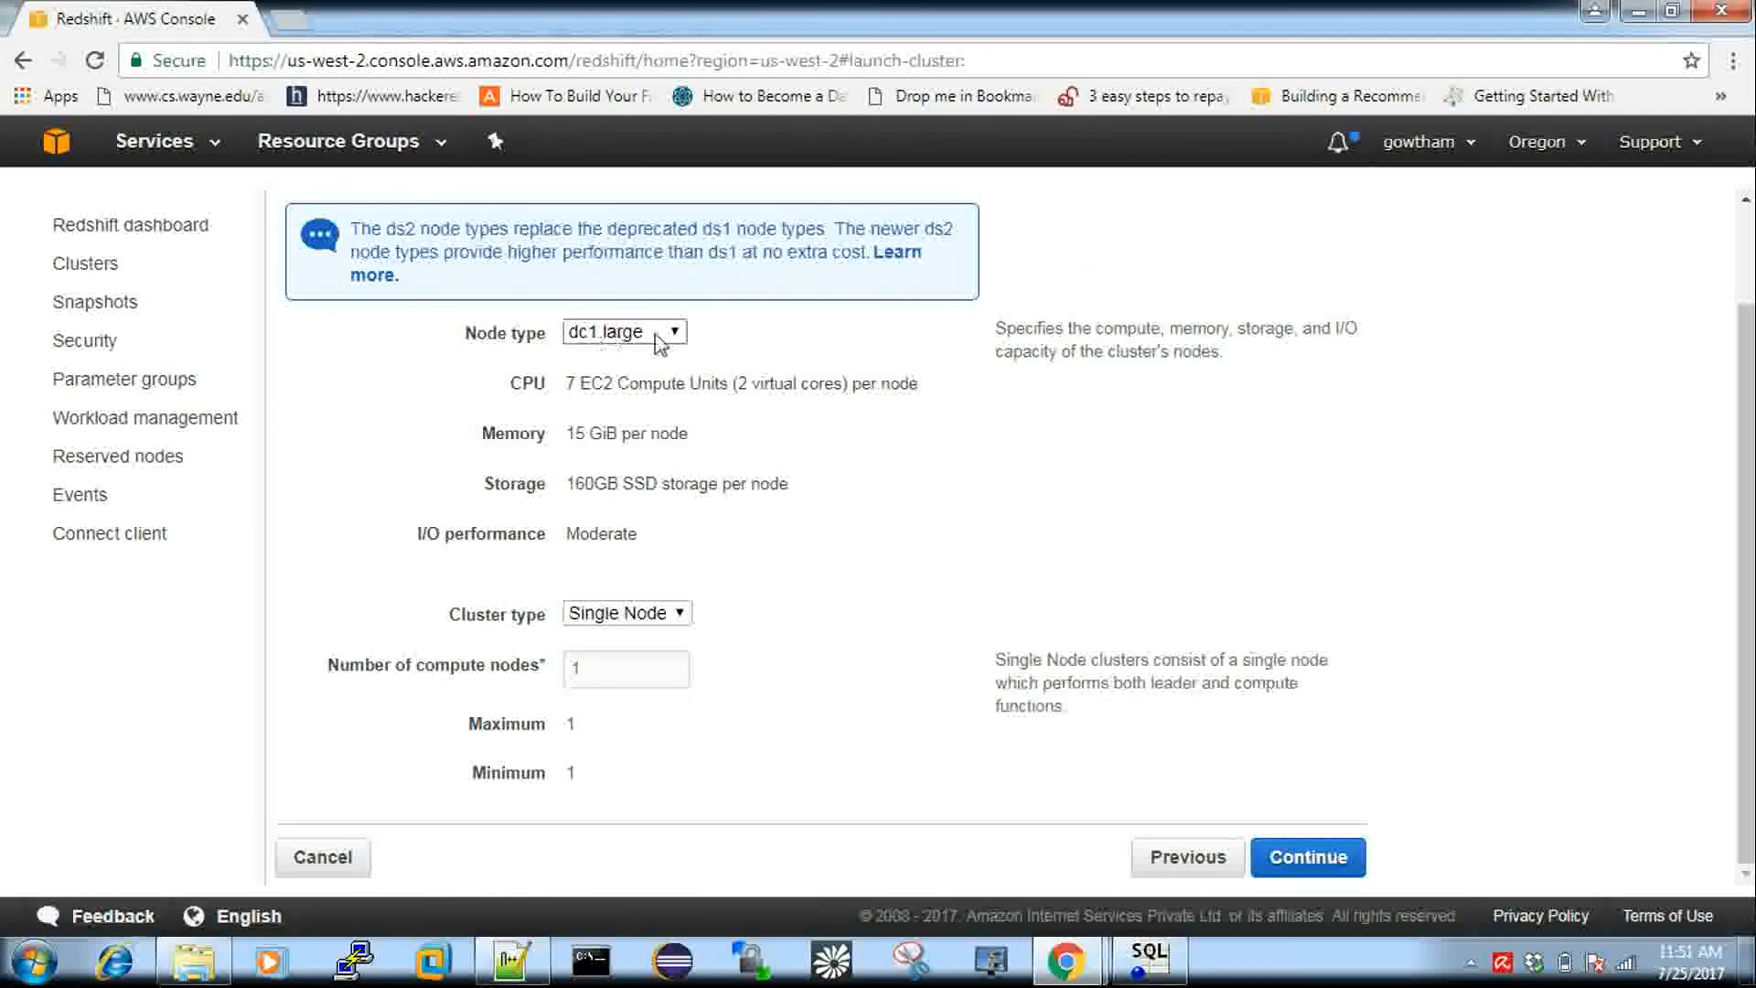
pyautogui.click(656, 334)
pyautogui.click(656, 334)
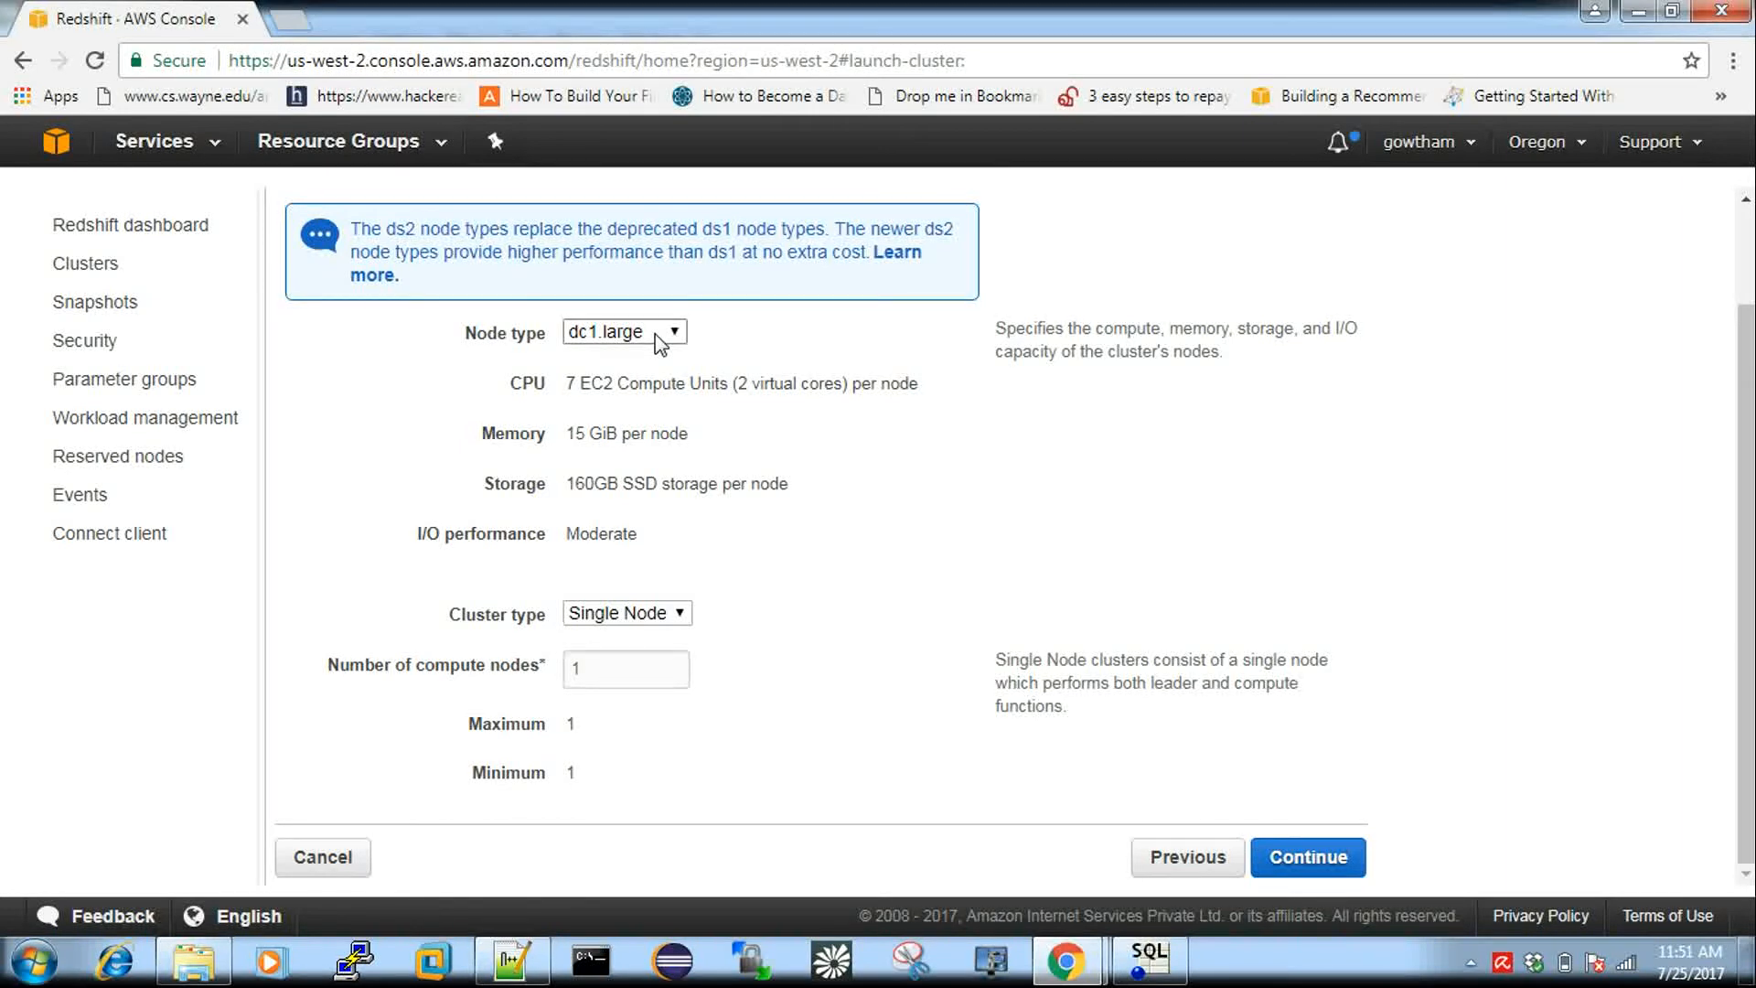
pyautogui.click(646, 340)
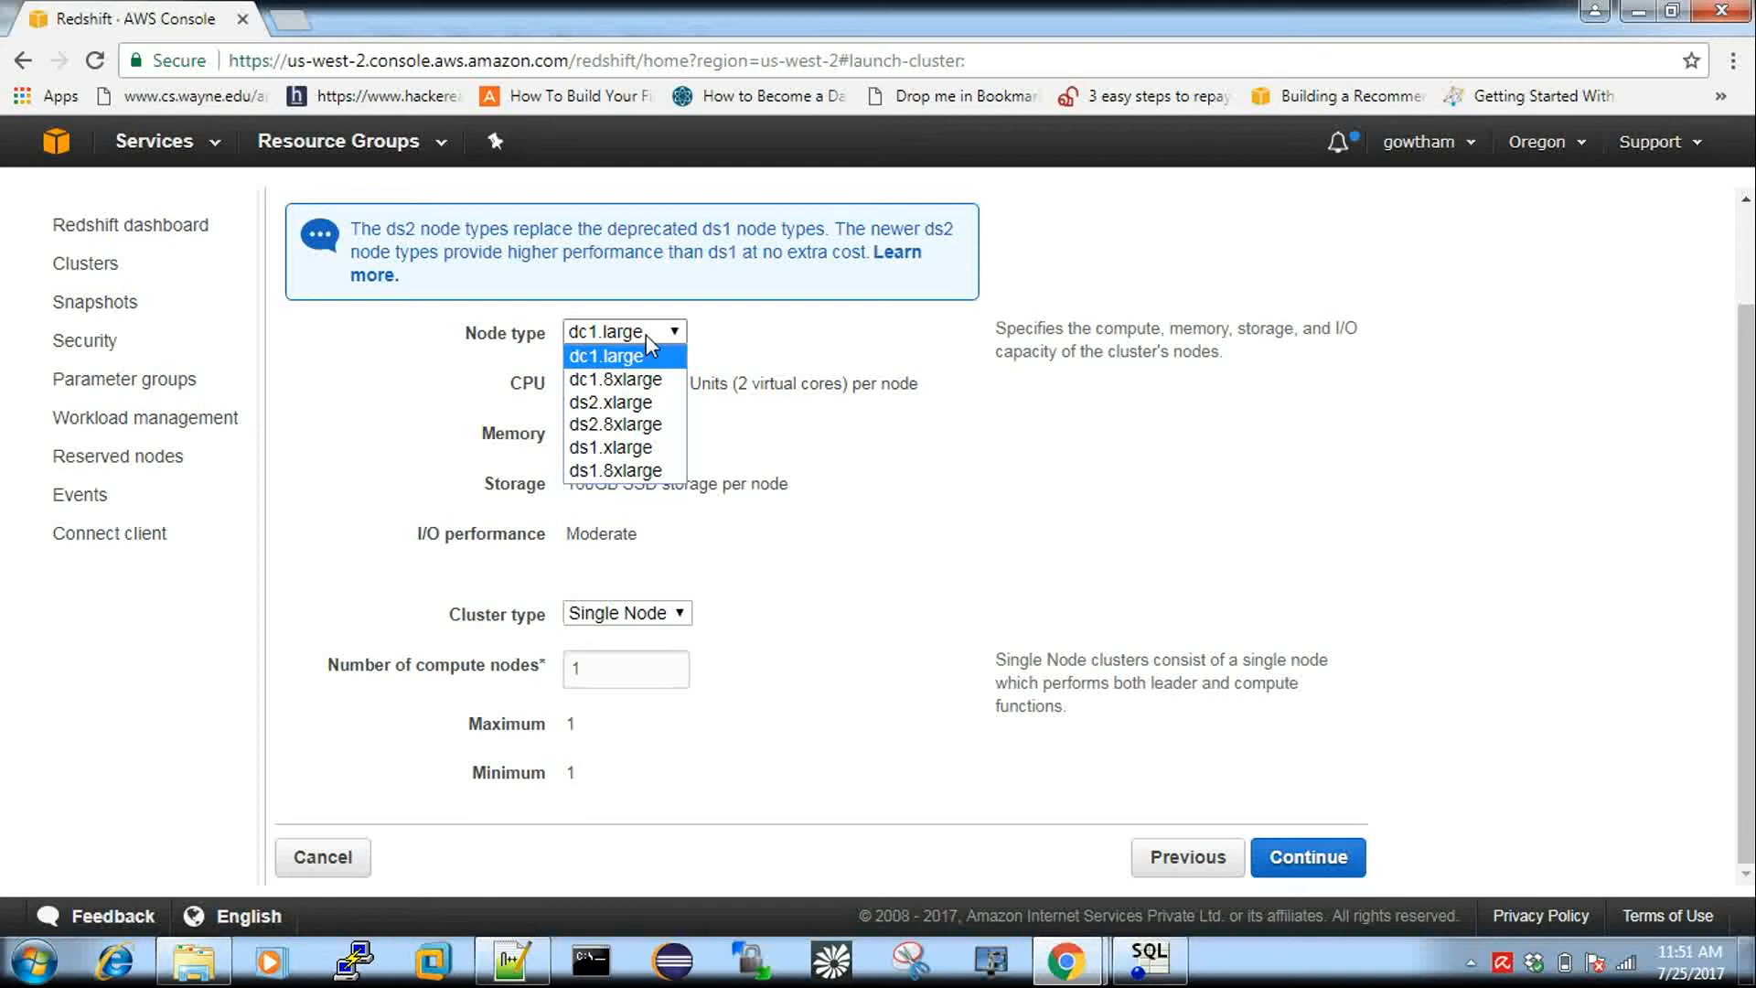
pyautogui.click(596, 357)
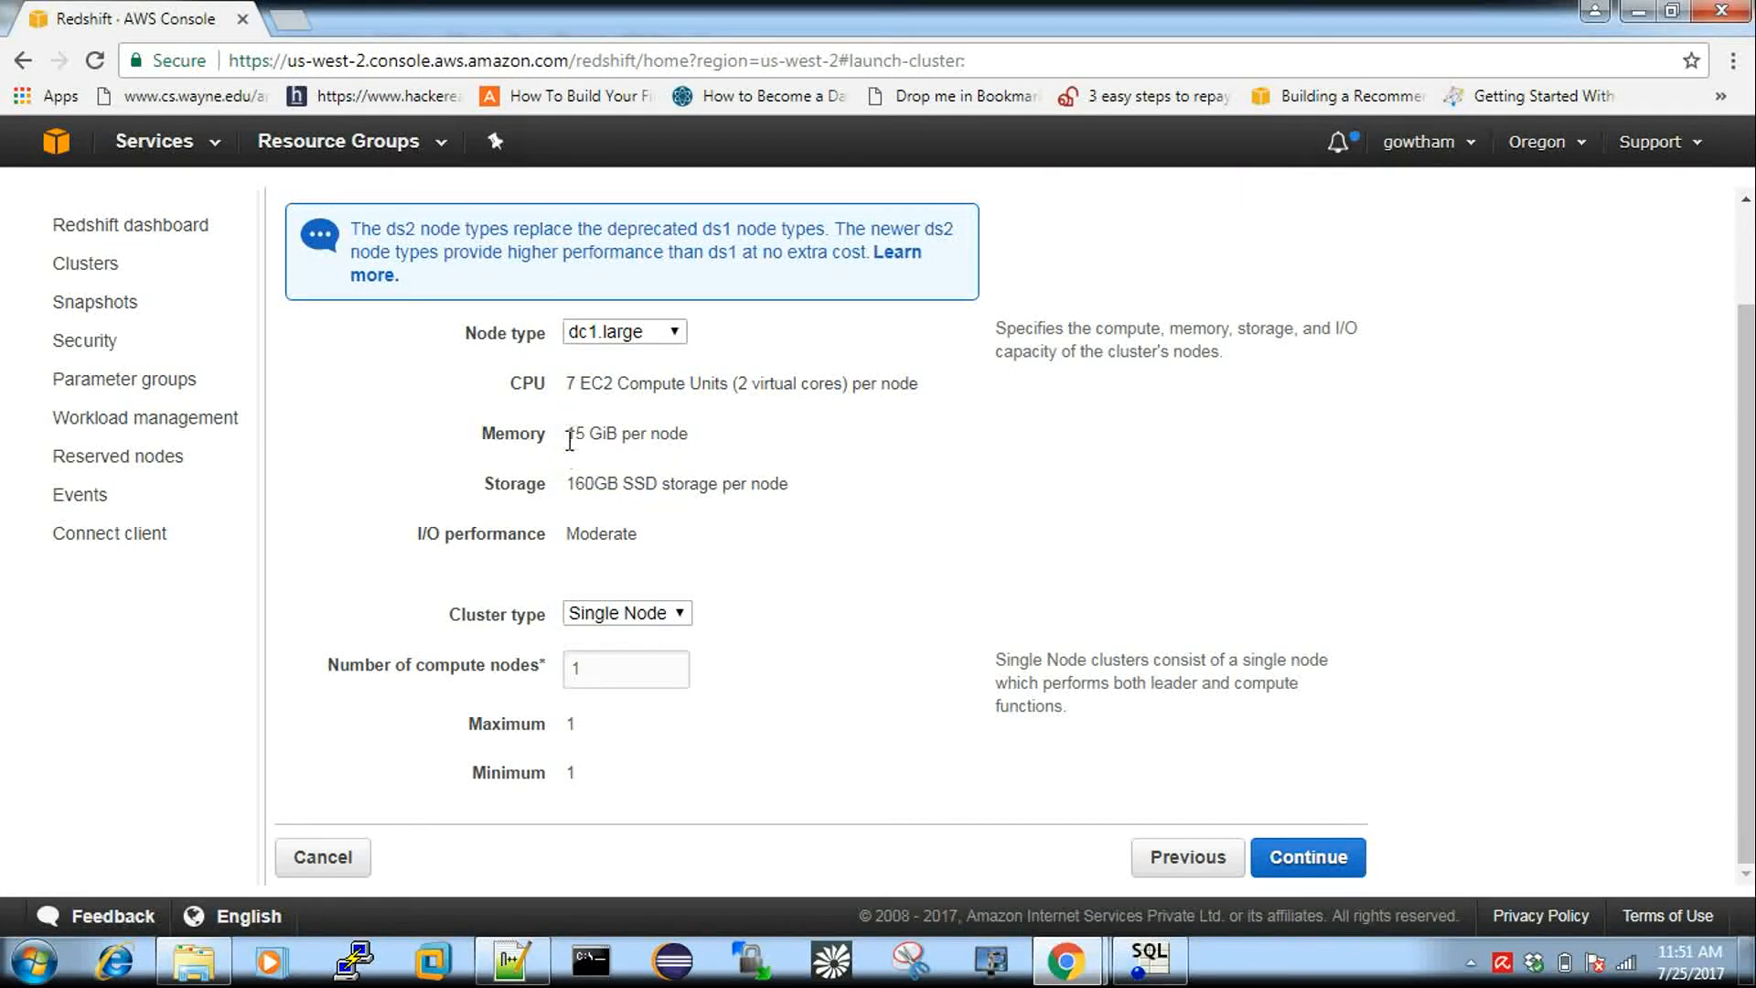
pyautogui.moveTo(571, 442); pyautogui.dragTo(620, 487)
pyautogui.click(667, 588)
# Try Multi Node, revert the cluster type to Single Node, and continue to Additional Configuration.
pyautogui.click(682, 616)
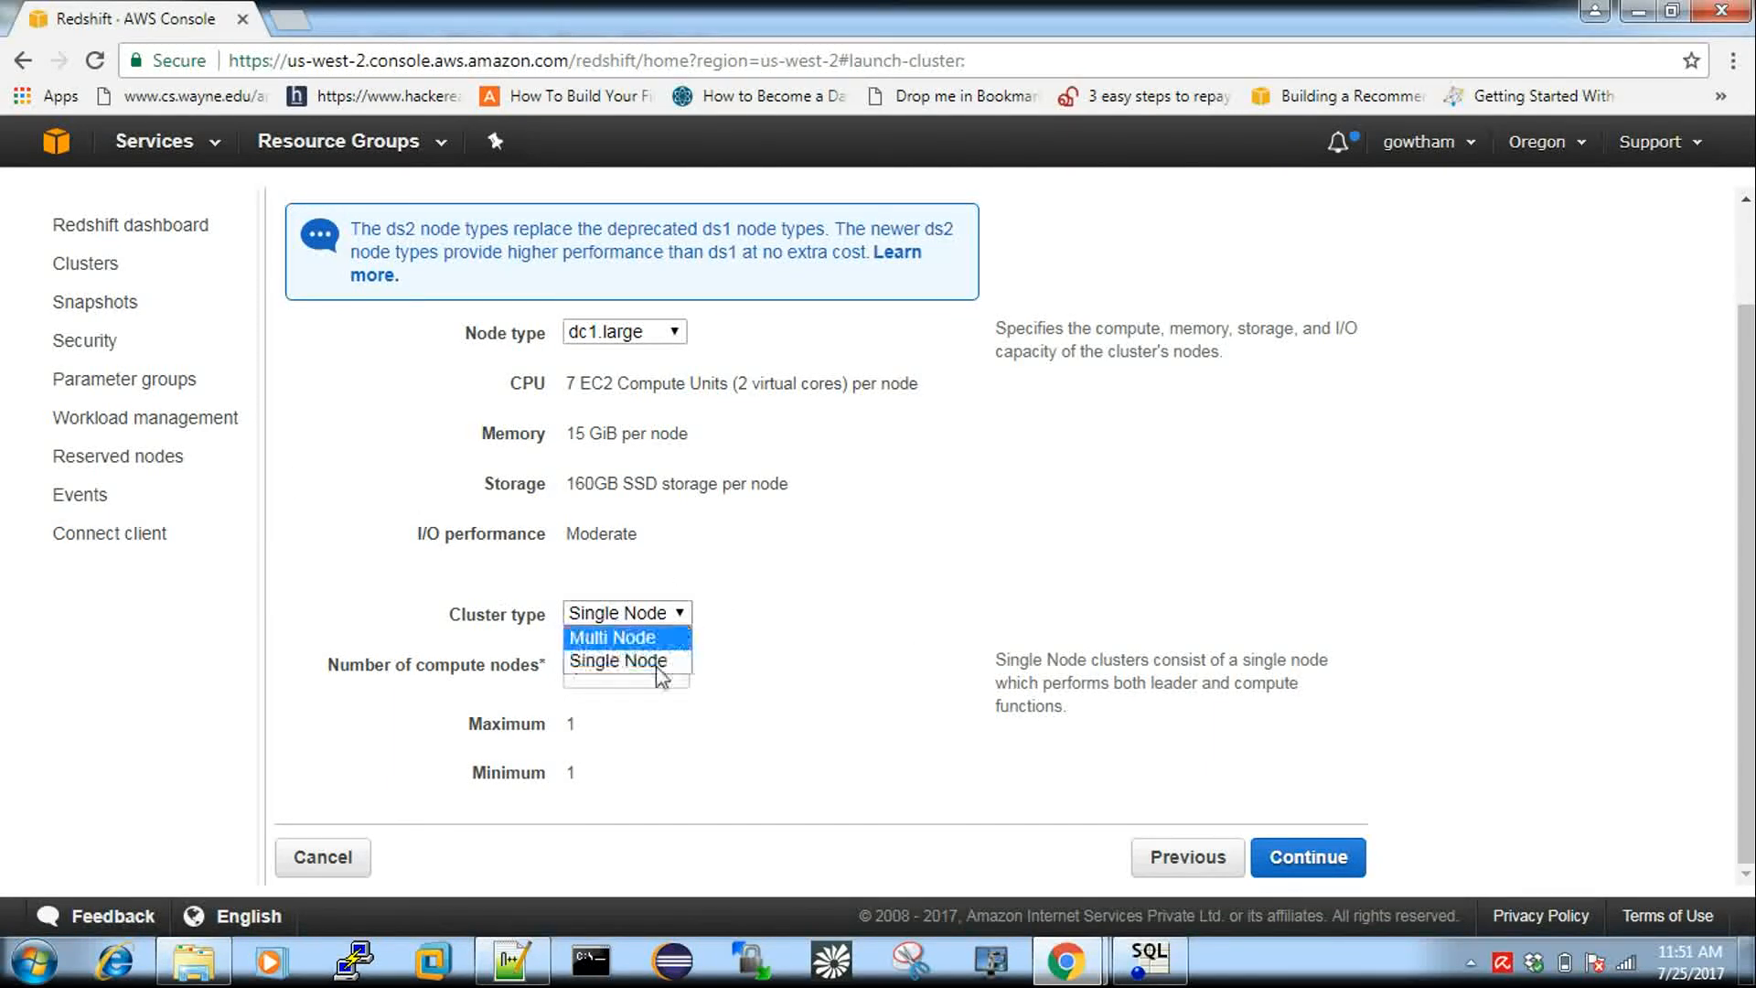
pyautogui.click(648, 638)
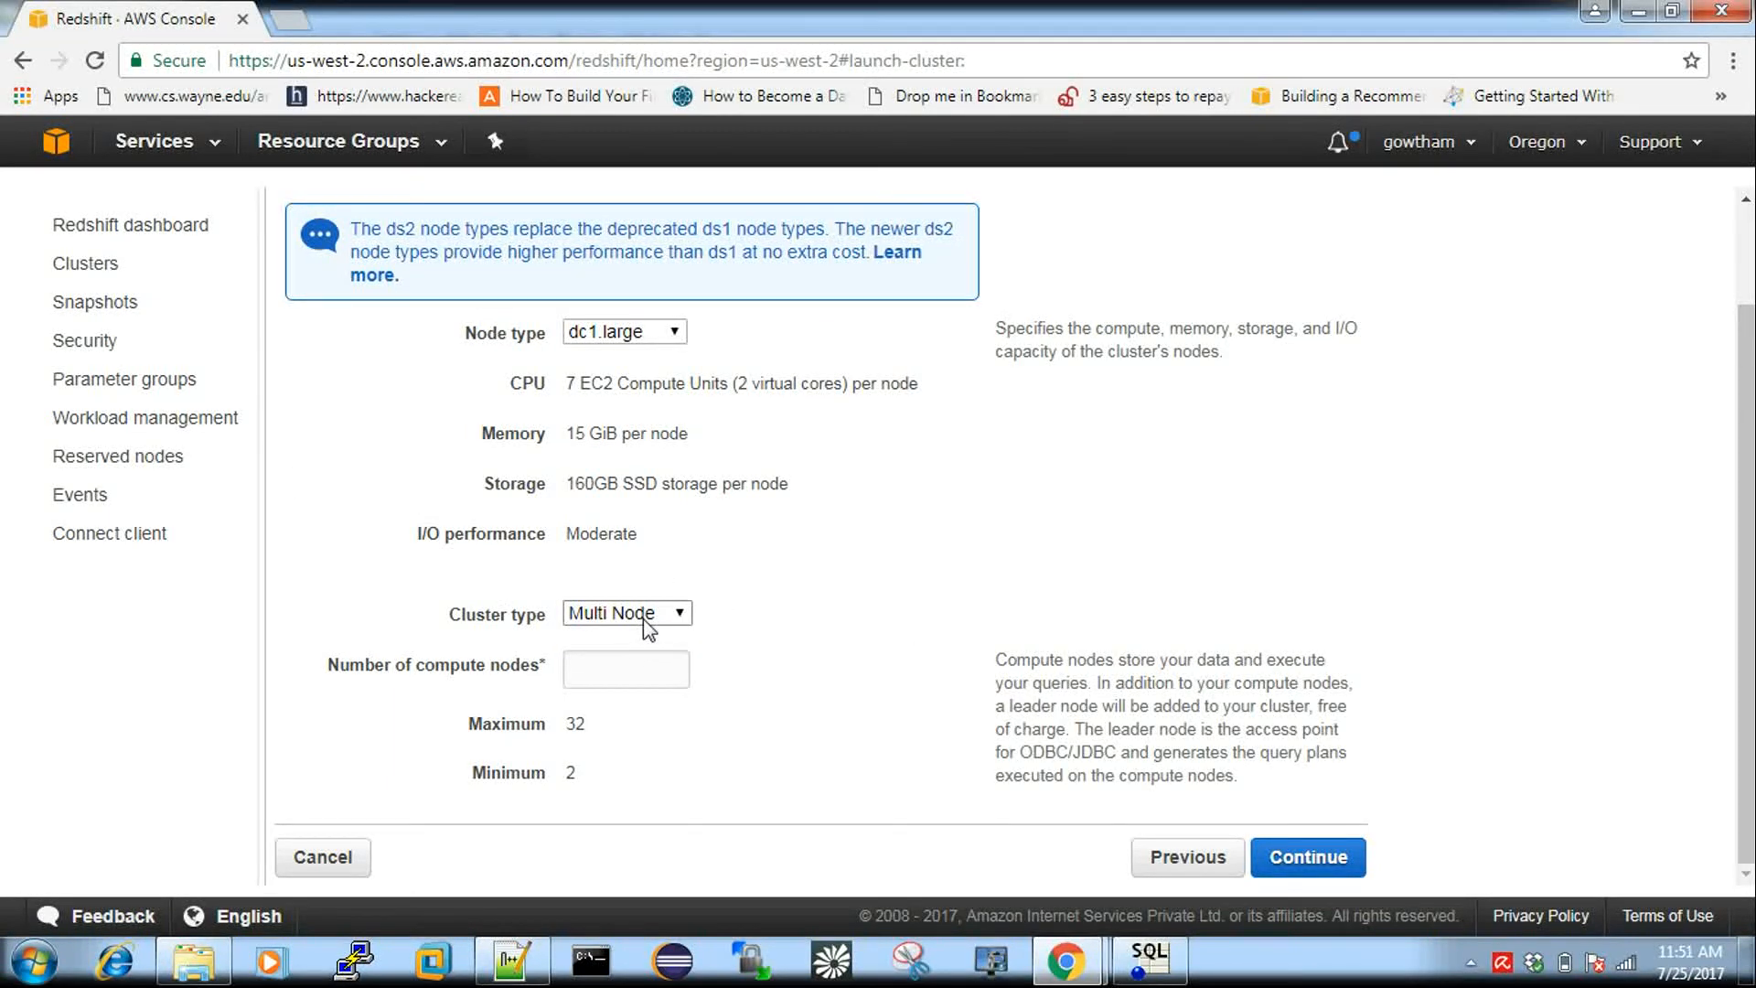
pyautogui.click(631, 664)
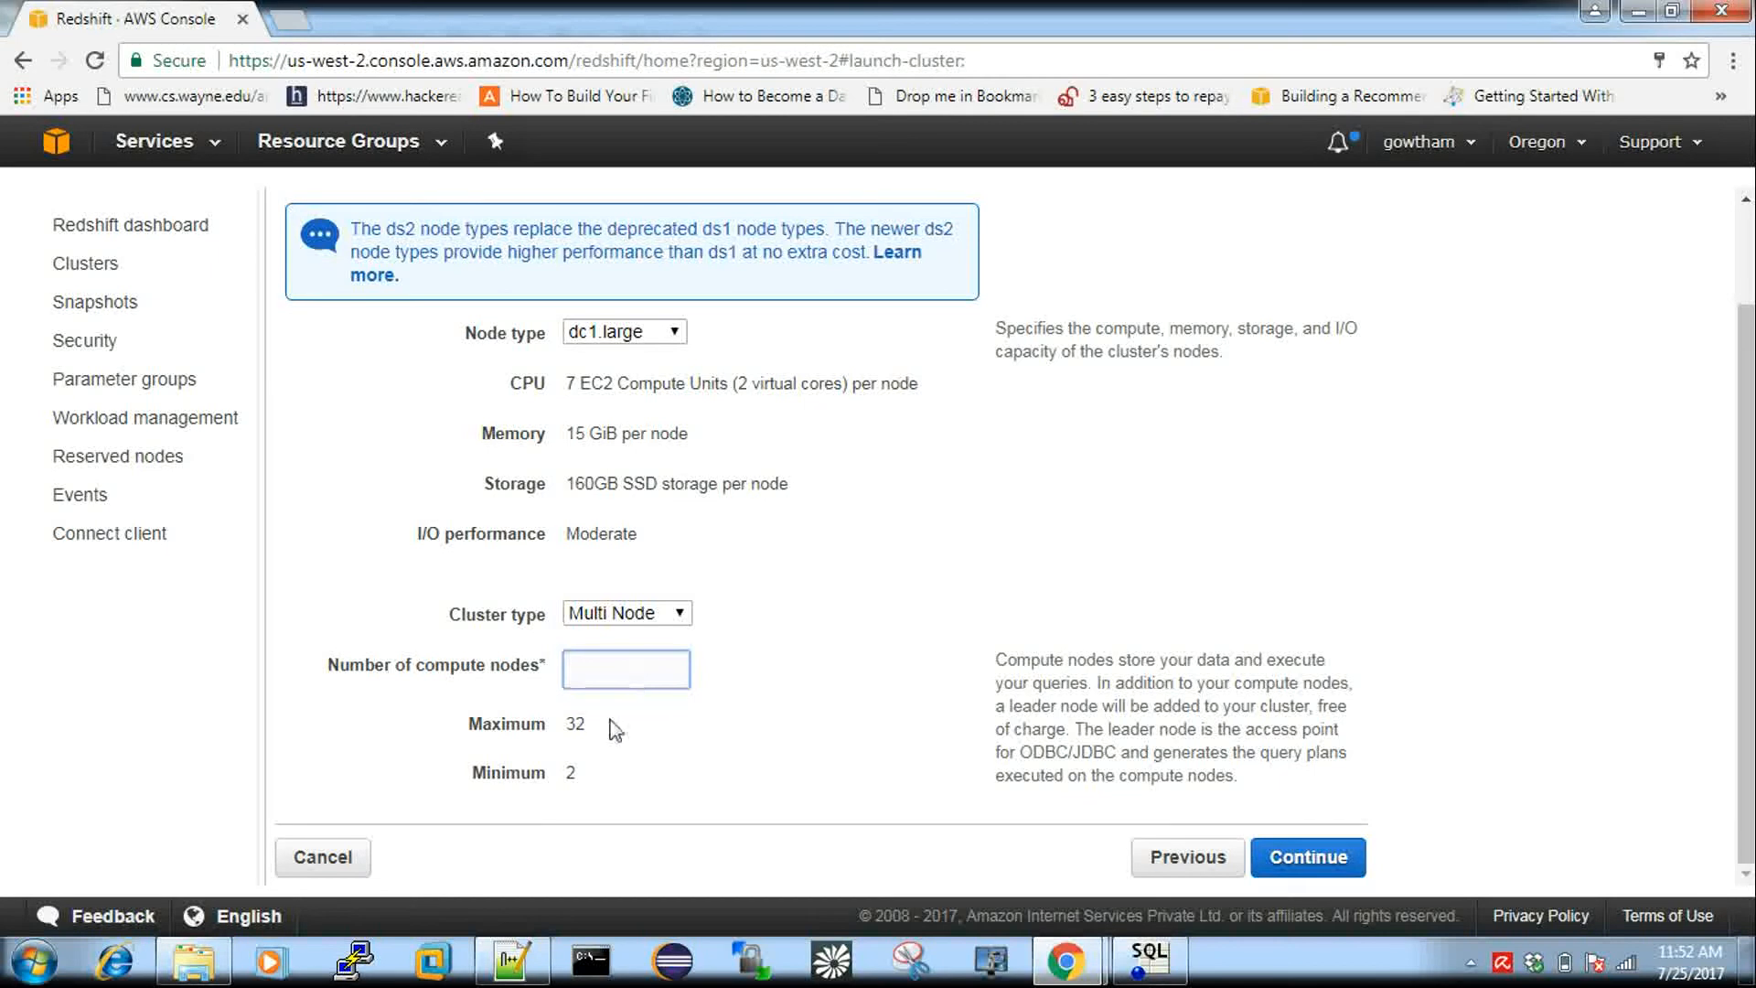
pyautogui.click(631, 614)
pyautogui.click(633, 661)
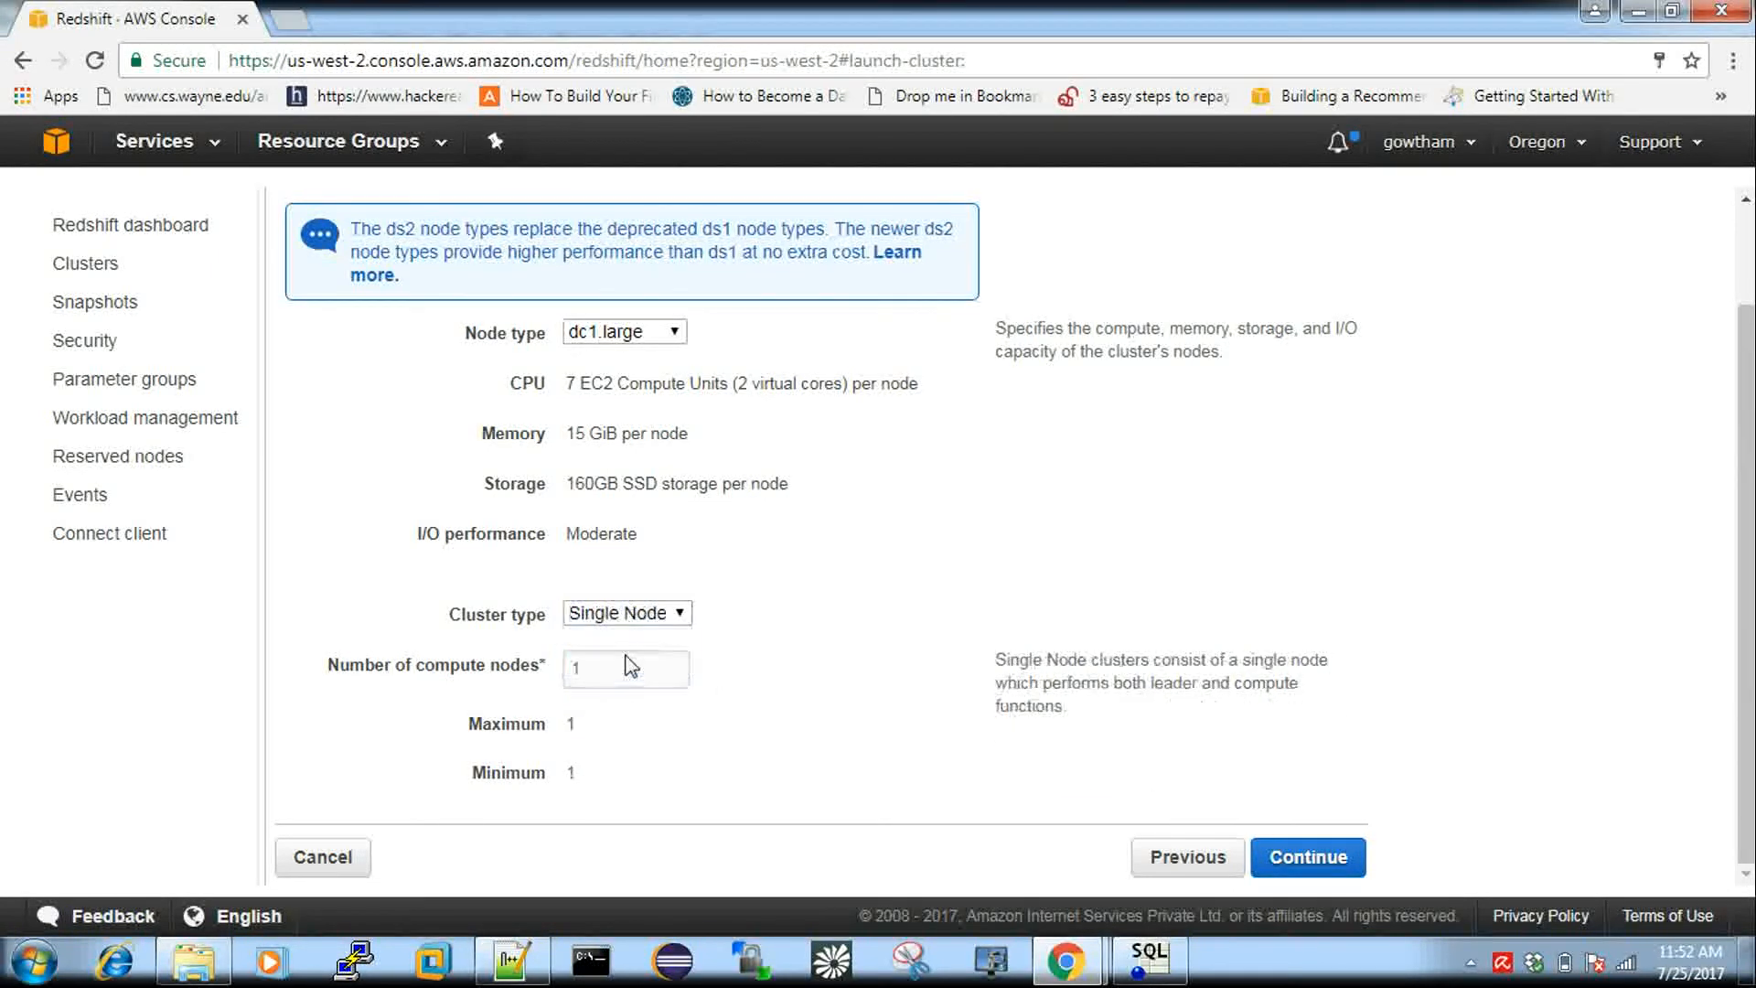
pyautogui.click(1290, 857)
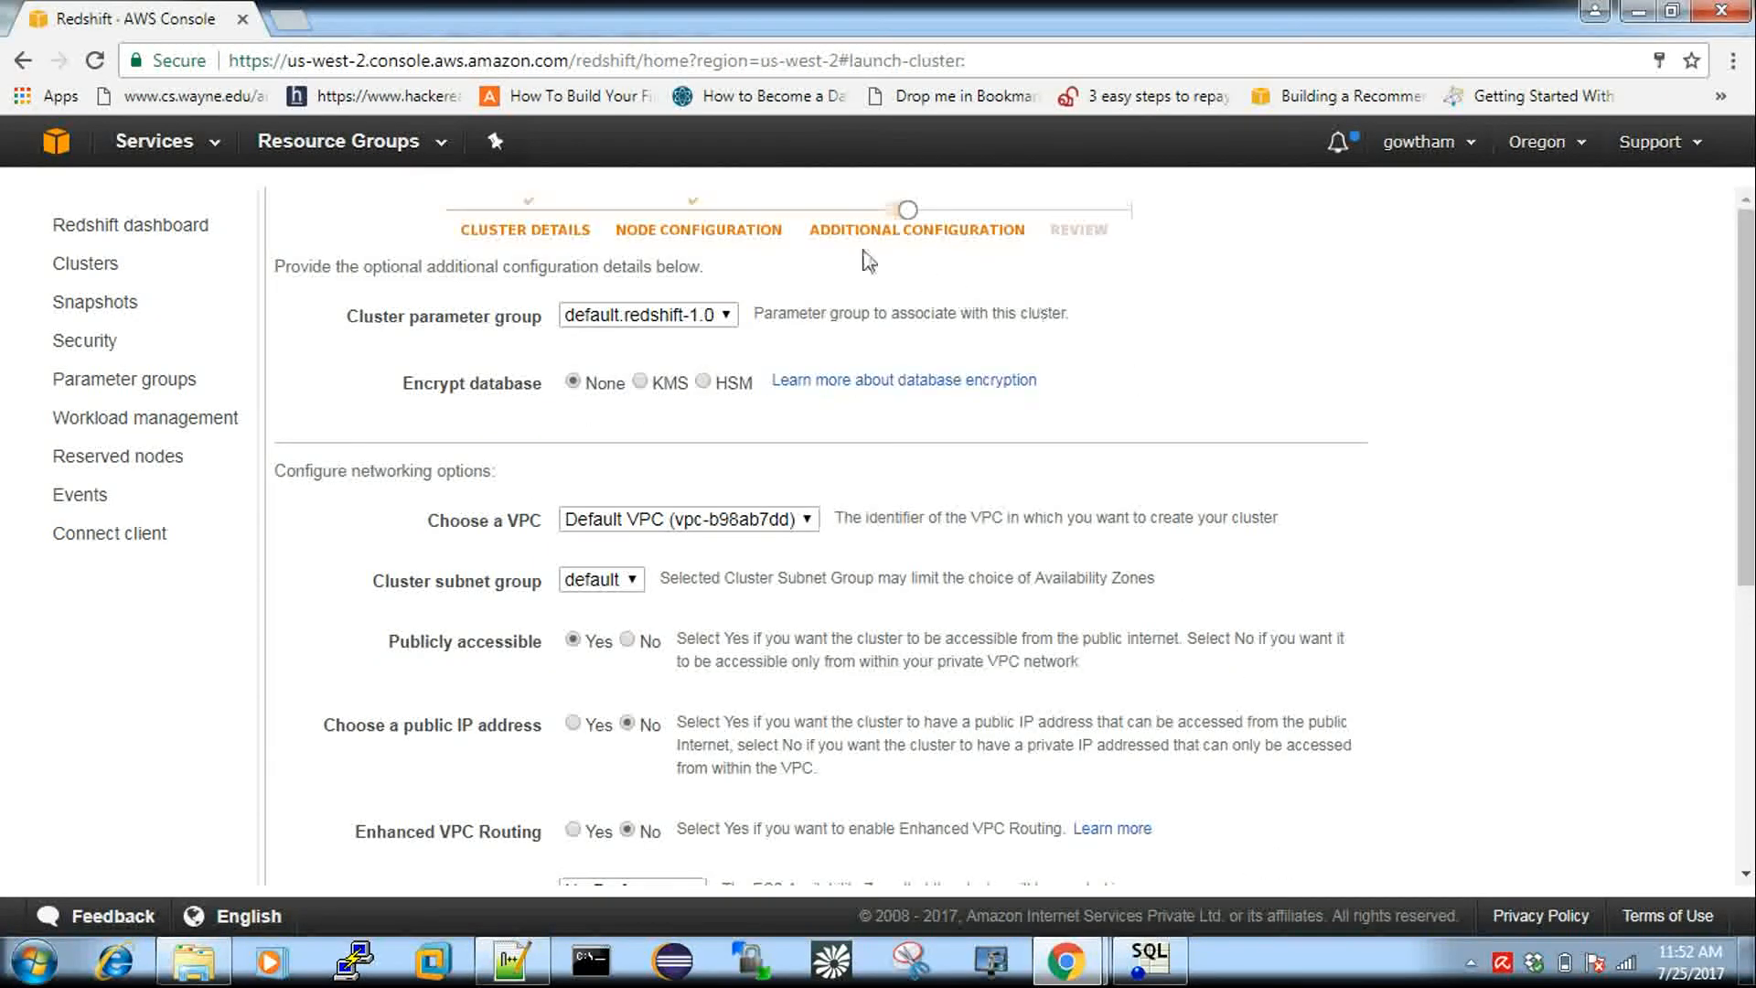
# Keep the default networking and security options and proceed to the launch Review page.
pyautogui.scroll(-4, 1009, 718)
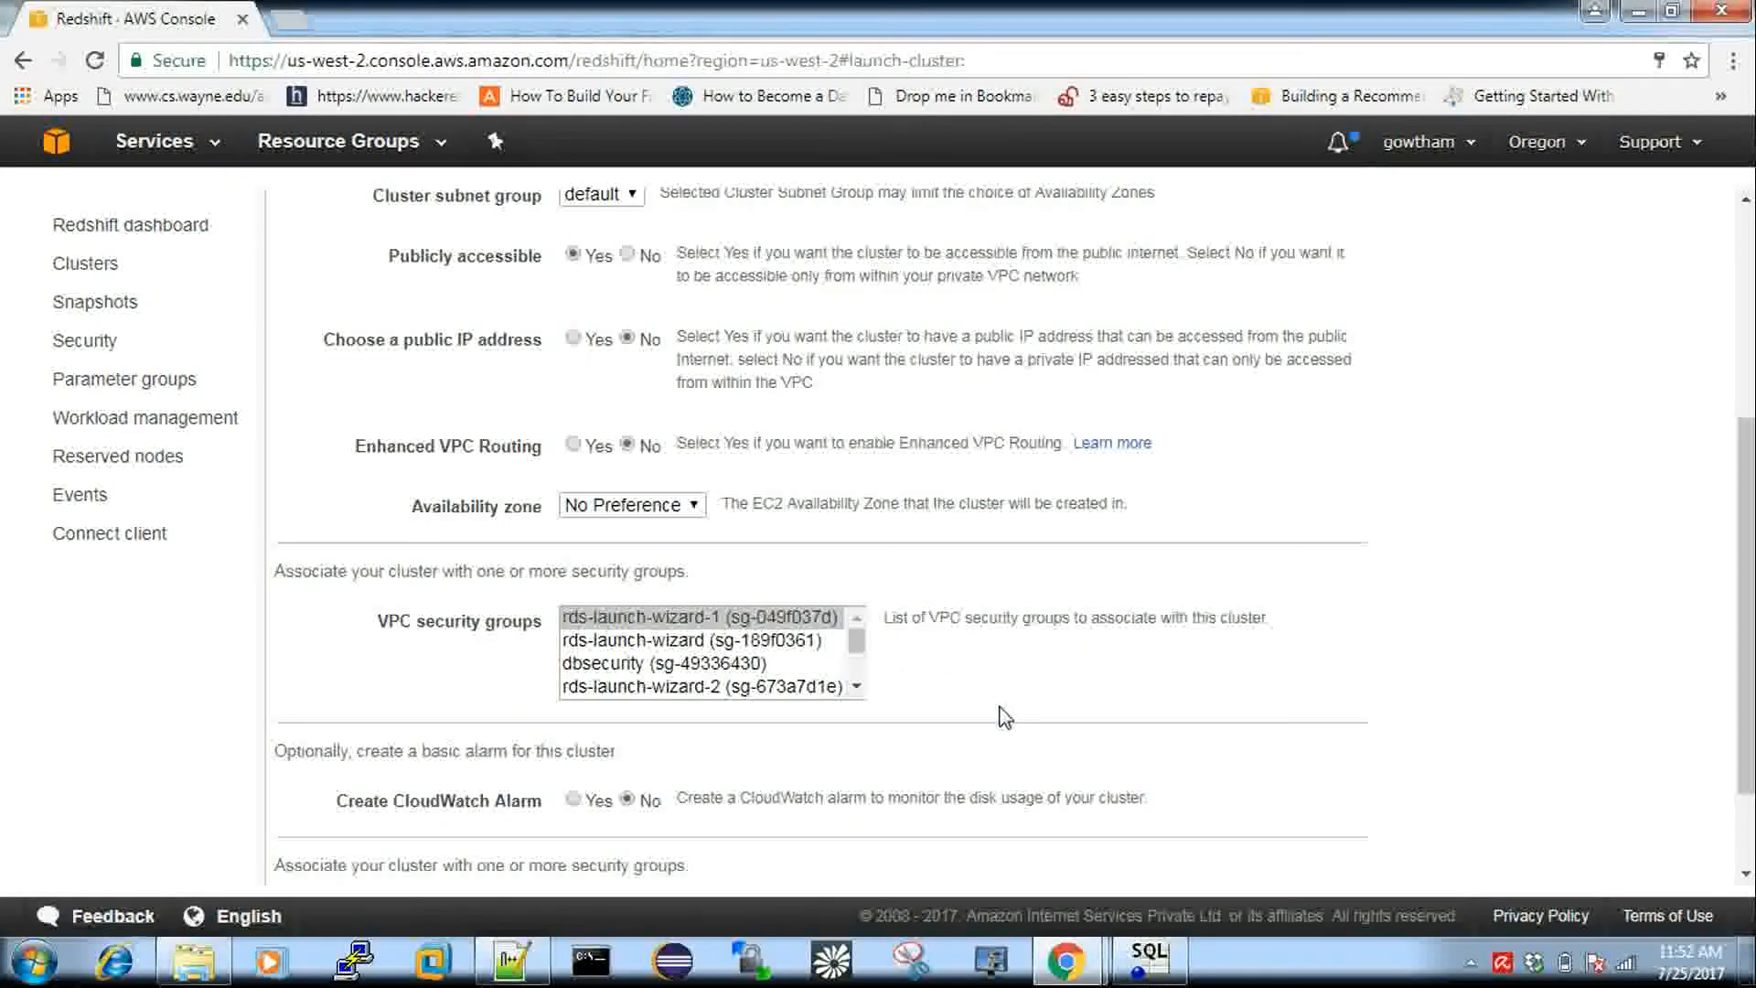
pyautogui.scroll(-2, 1006, 718)
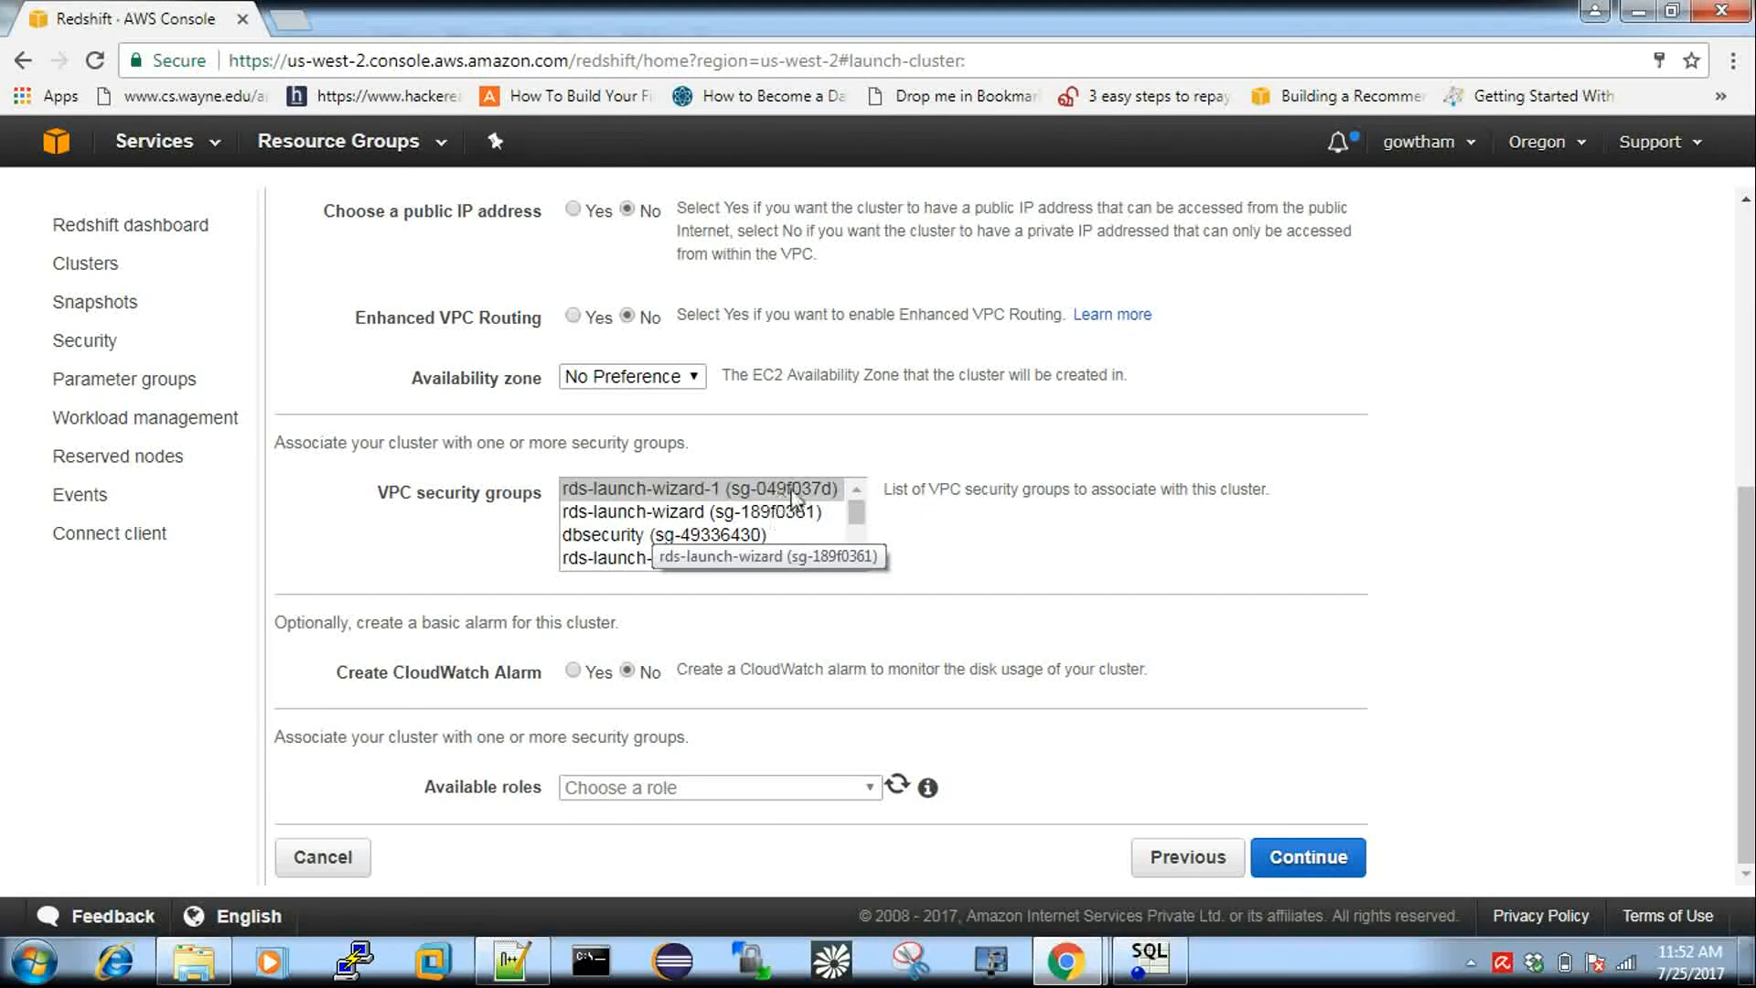
pyautogui.click(1320, 864)
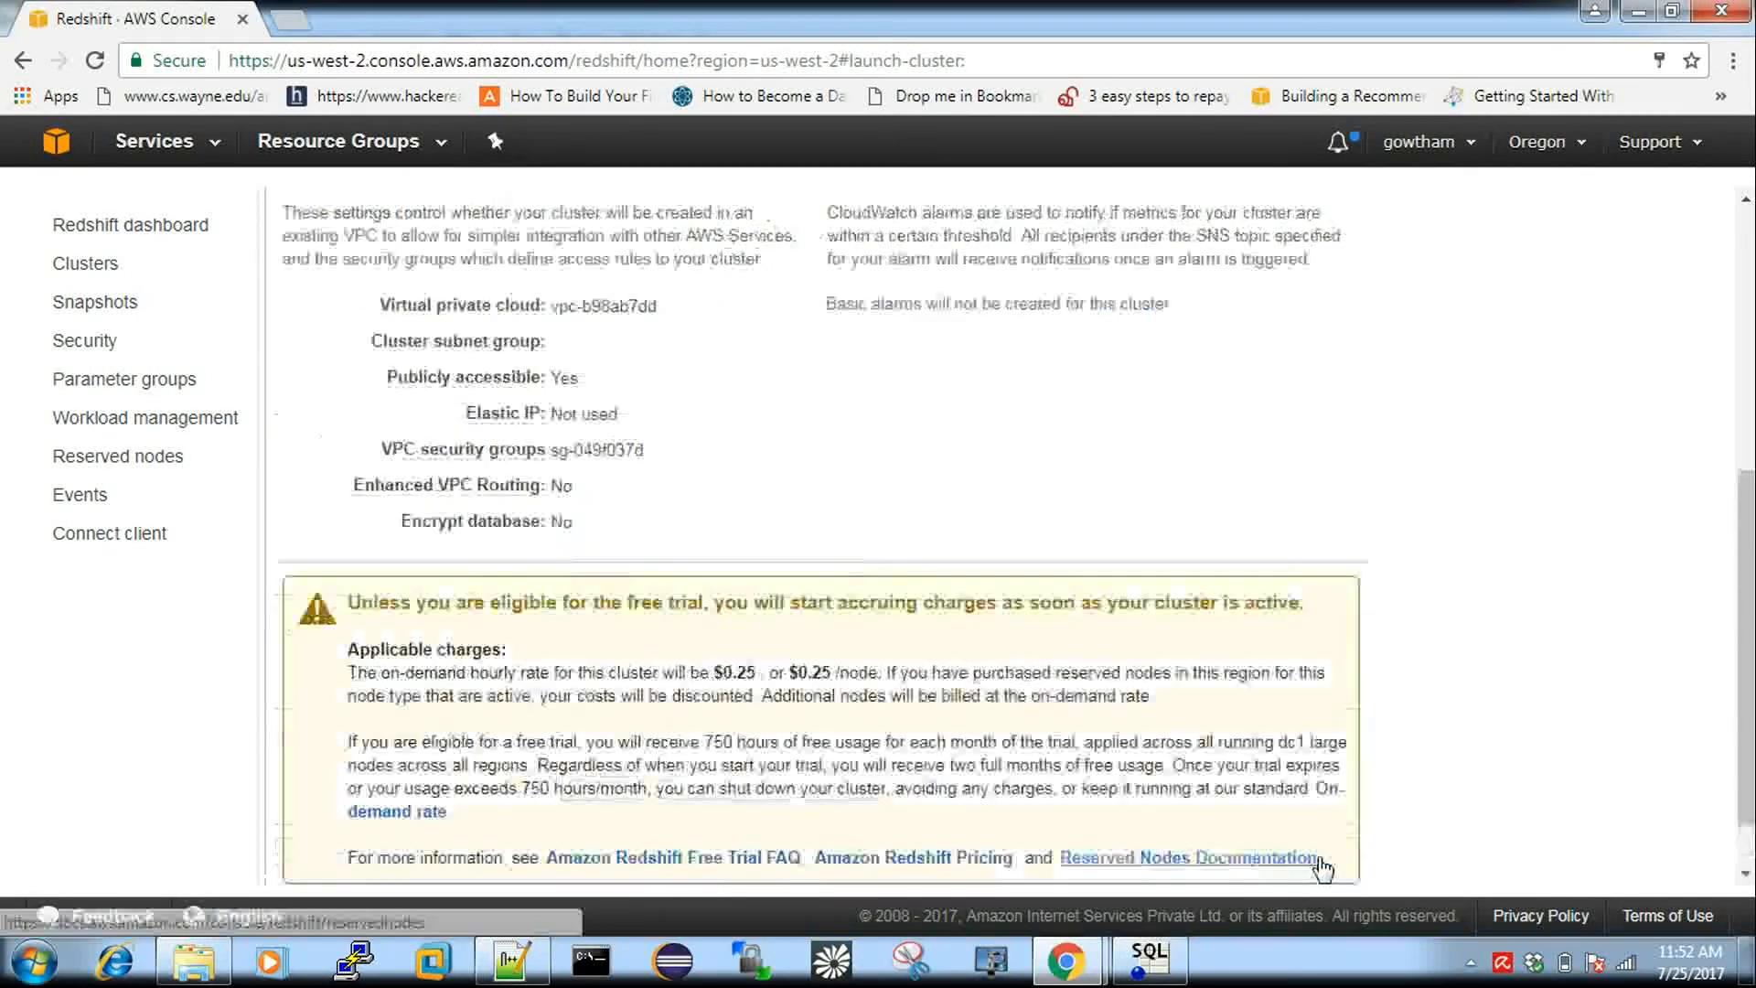
pyautogui.scroll(4, 1199, 748)
pyautogui.scroll(2, 1199, 748)
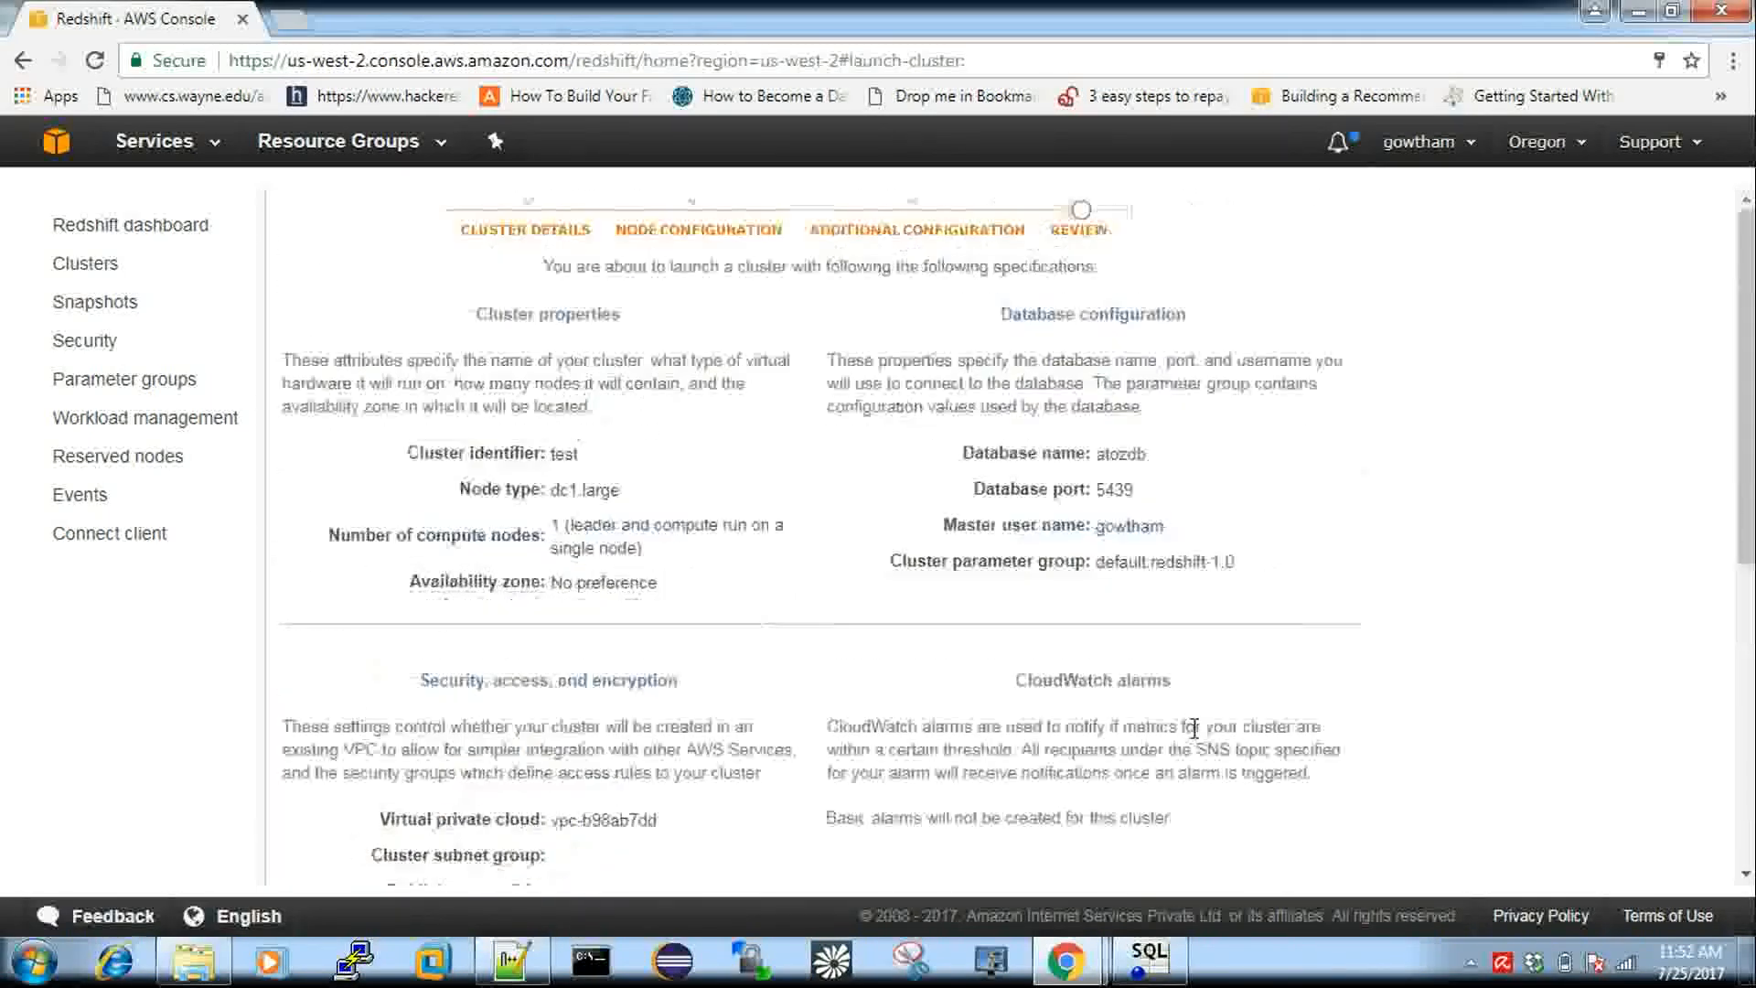
pyautogui.scroll(-4, 1097, 549)
pyautogui.scroll(4, 1121, 558)
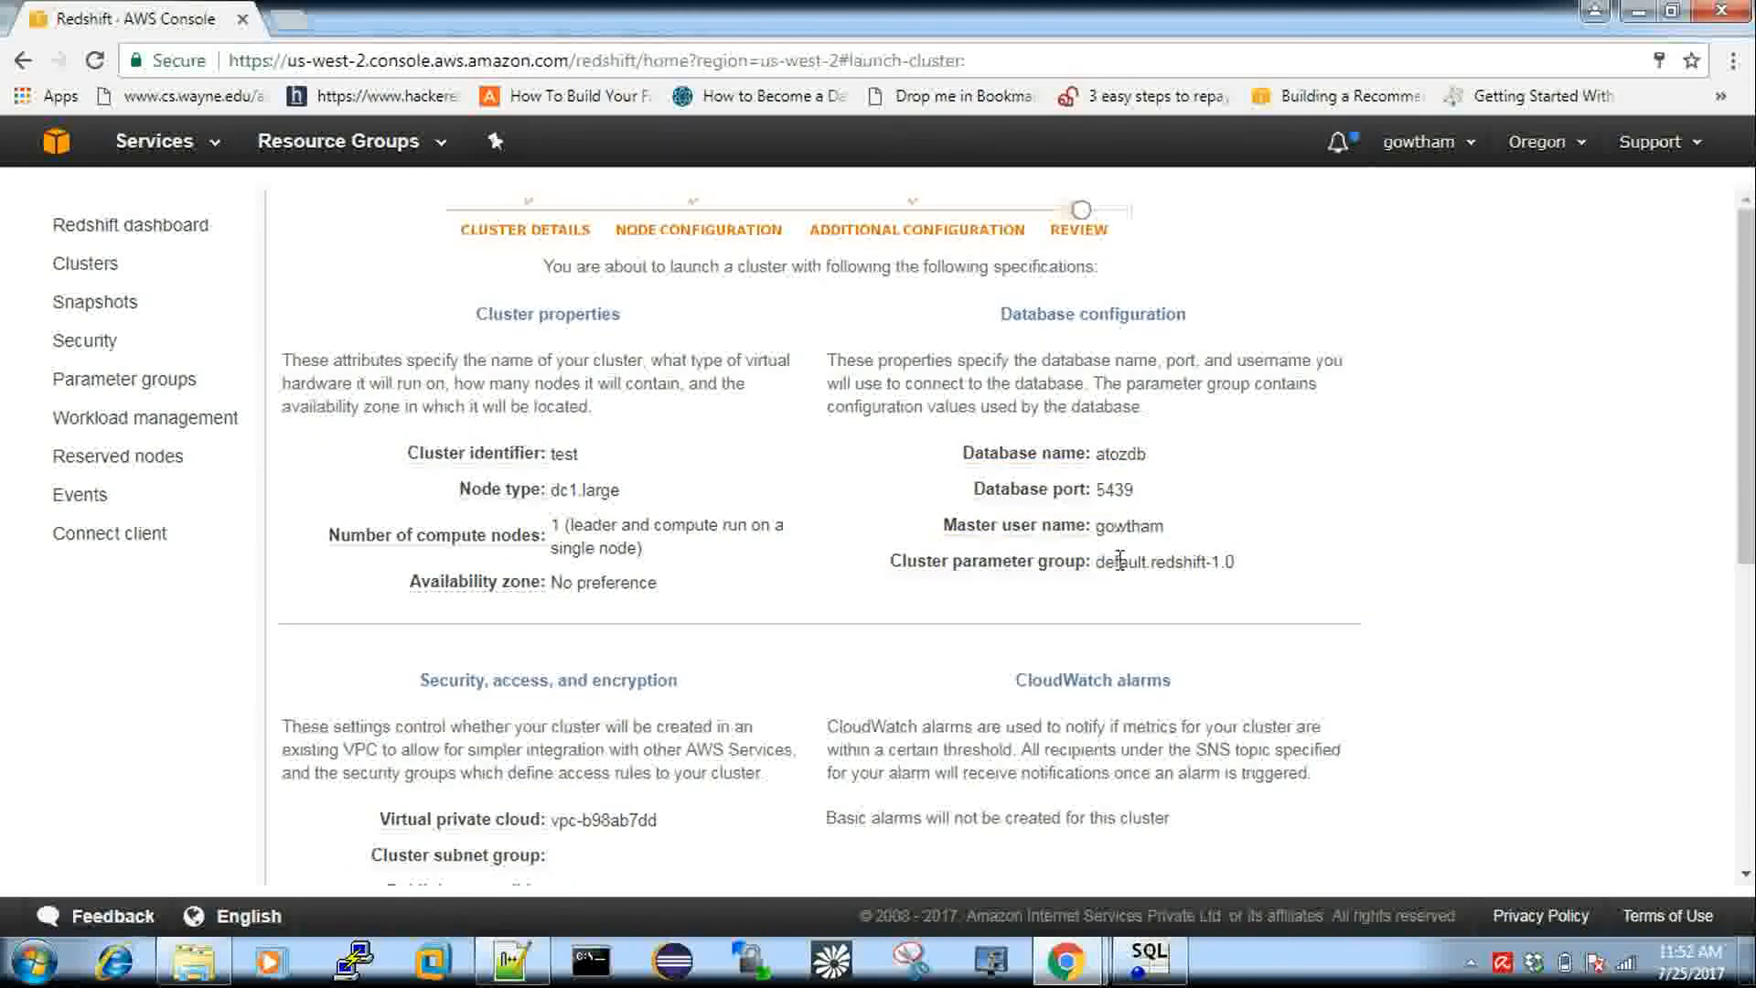
pyautogui.scroll(-6, 757, 693)
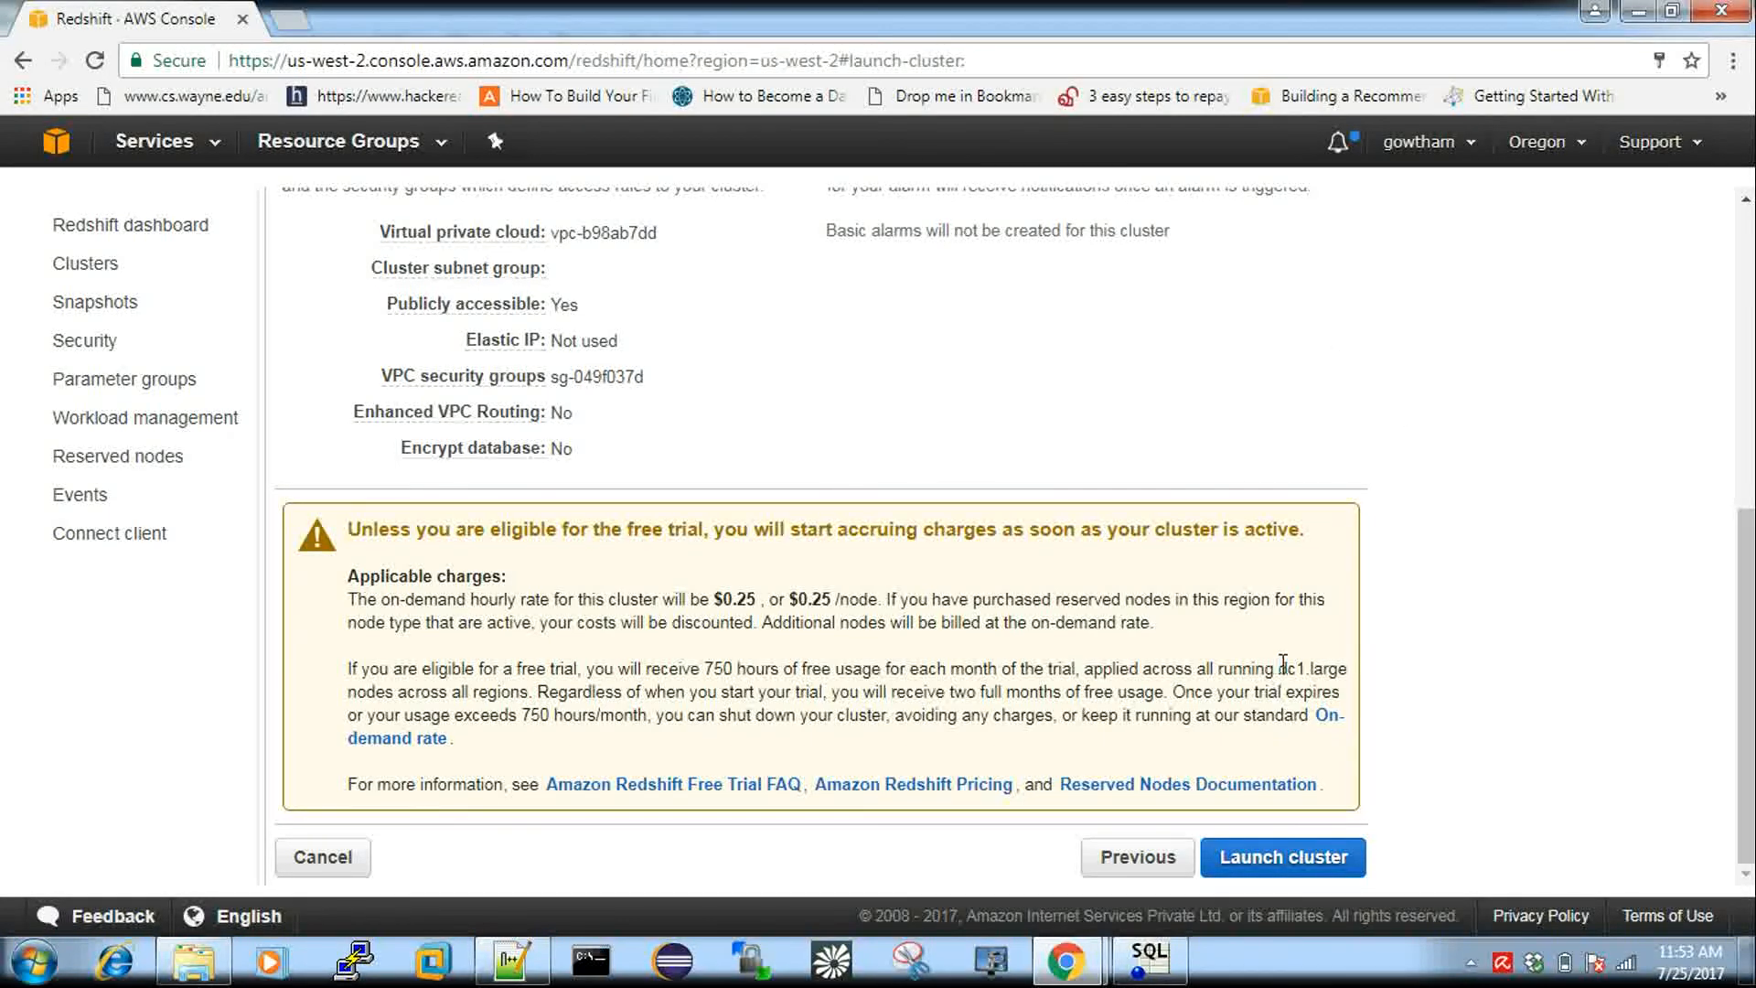
pyautogui.moveTo(1283, 662); pyautogui.dragTo(1377, 667)
# Launch the test cluster and check its creating status in the Clusters list.
pyautogui.click(1302, 865)
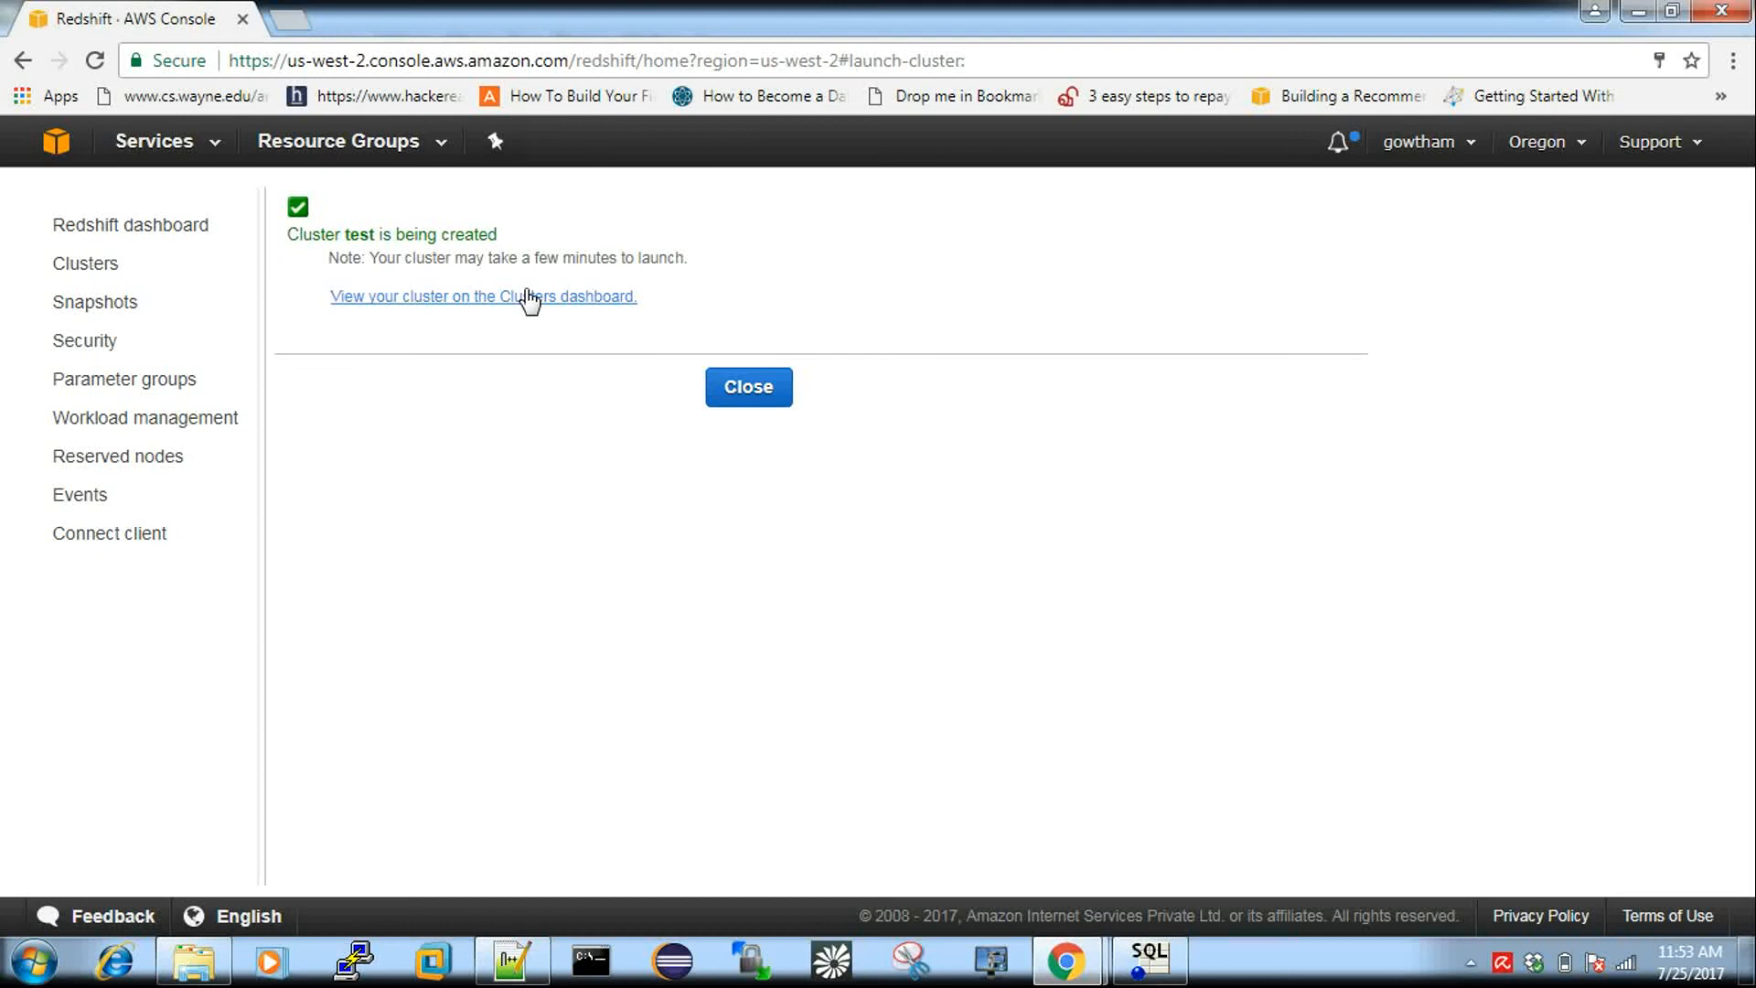
pyautogui.click(752, 402)
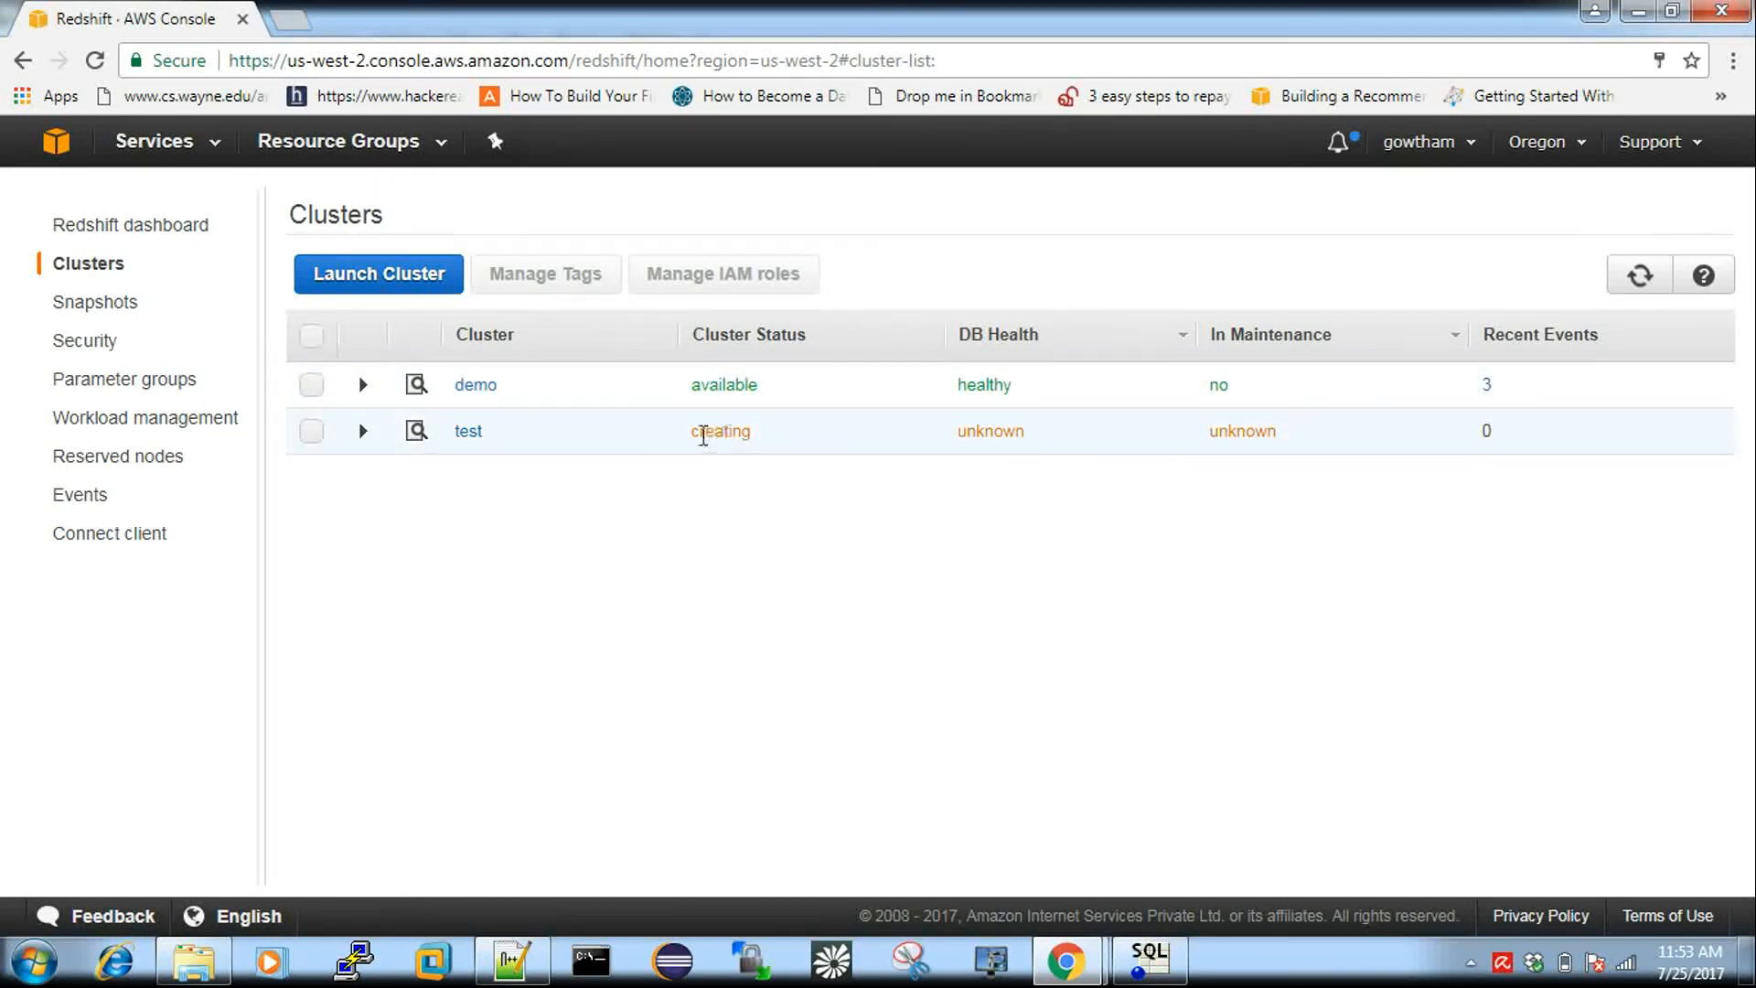
pyautogui.moveTo(691, 432); pyautogui.dragTo(744, 433)
pyautogui.click(744, 433)
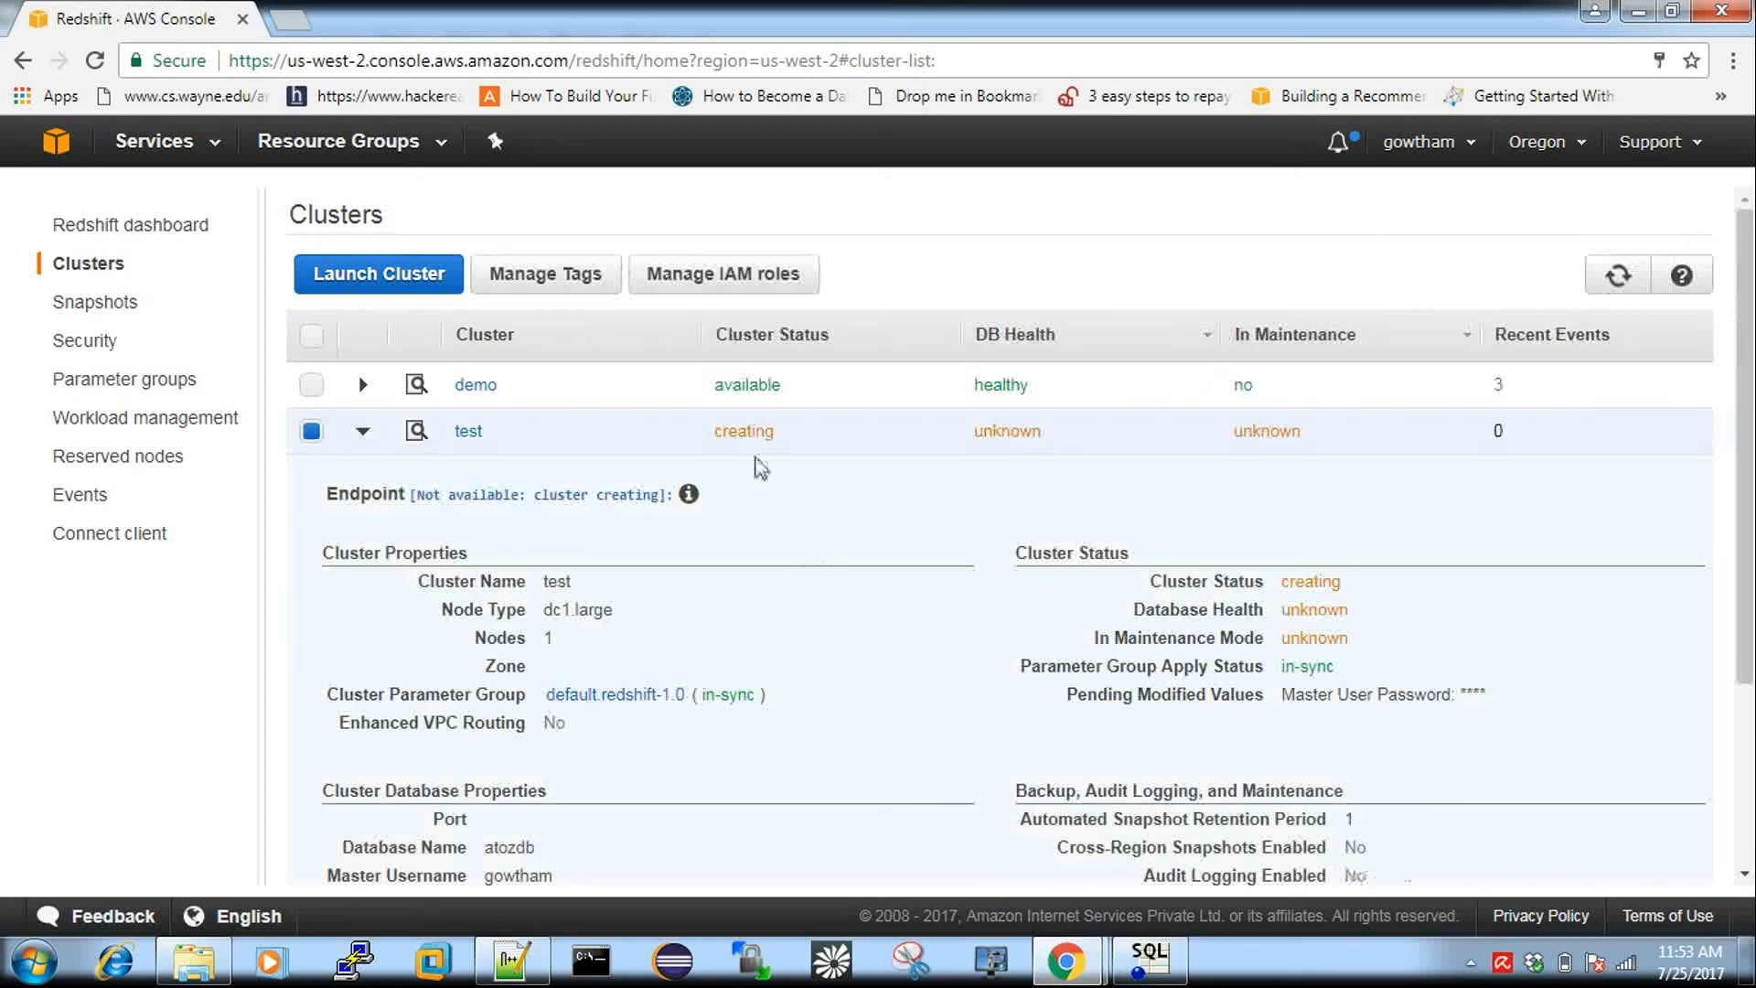
pyautogui.click(360, 436)
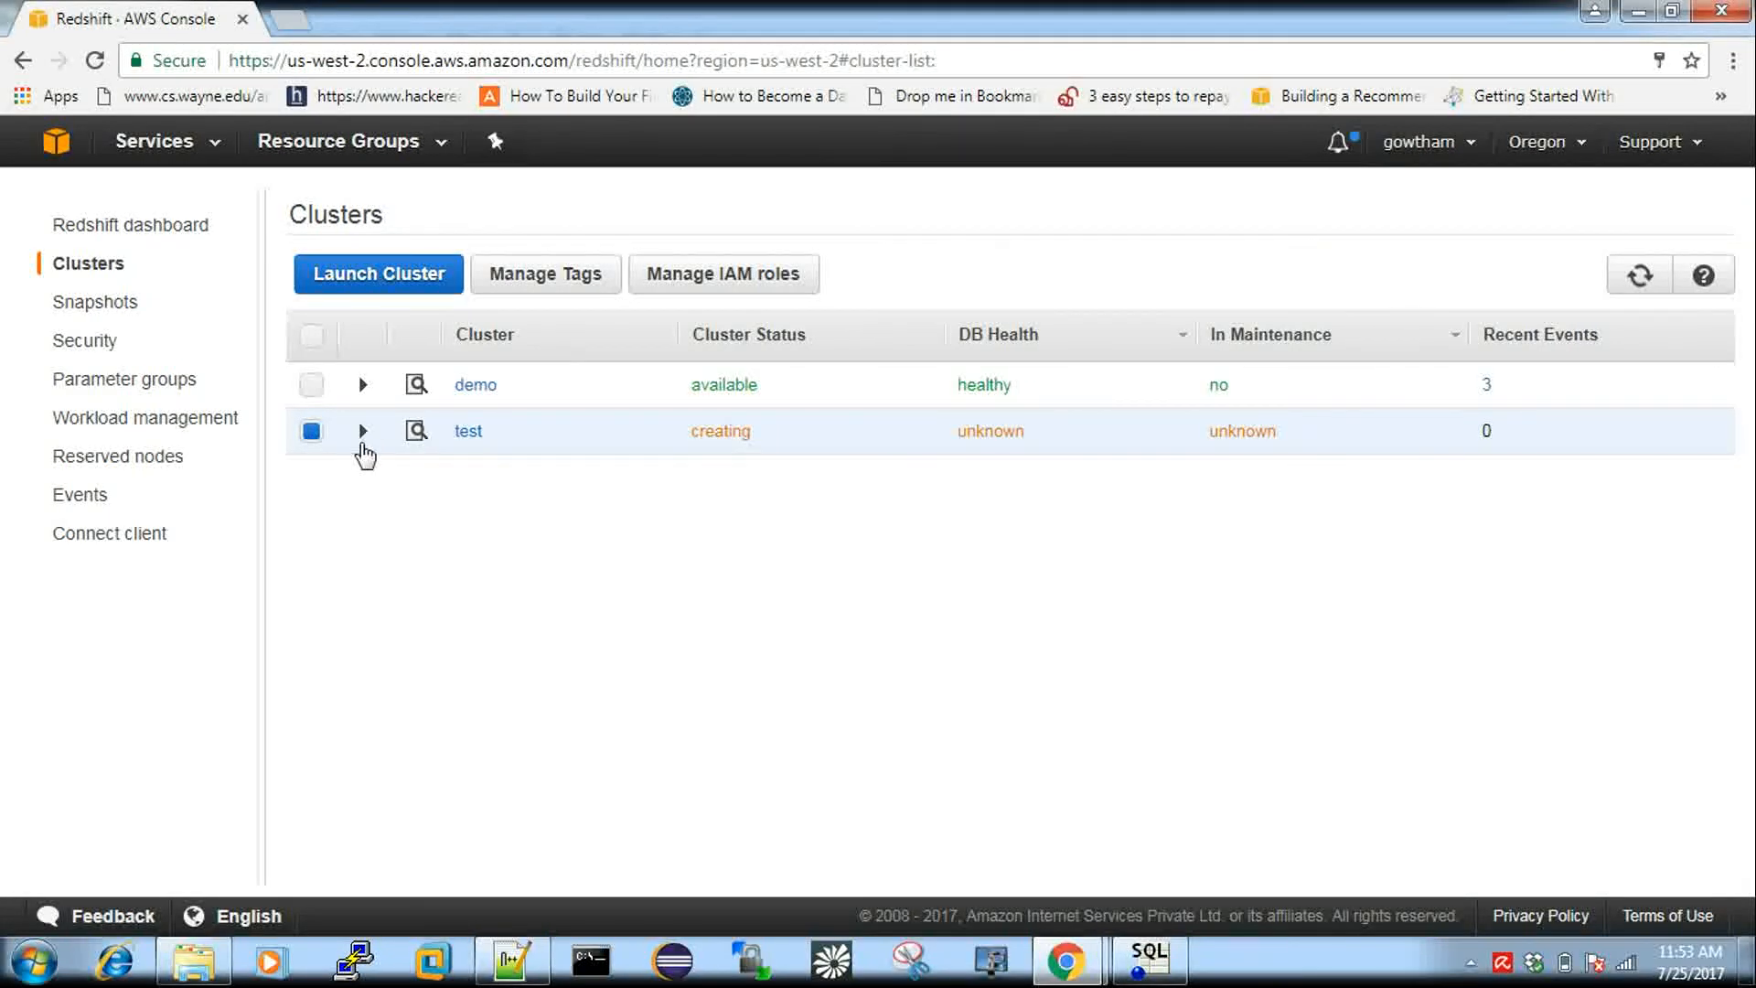
# Expand the demo cluster's row to review its details, then collapse it again.
pyautogui.click(313, 390)
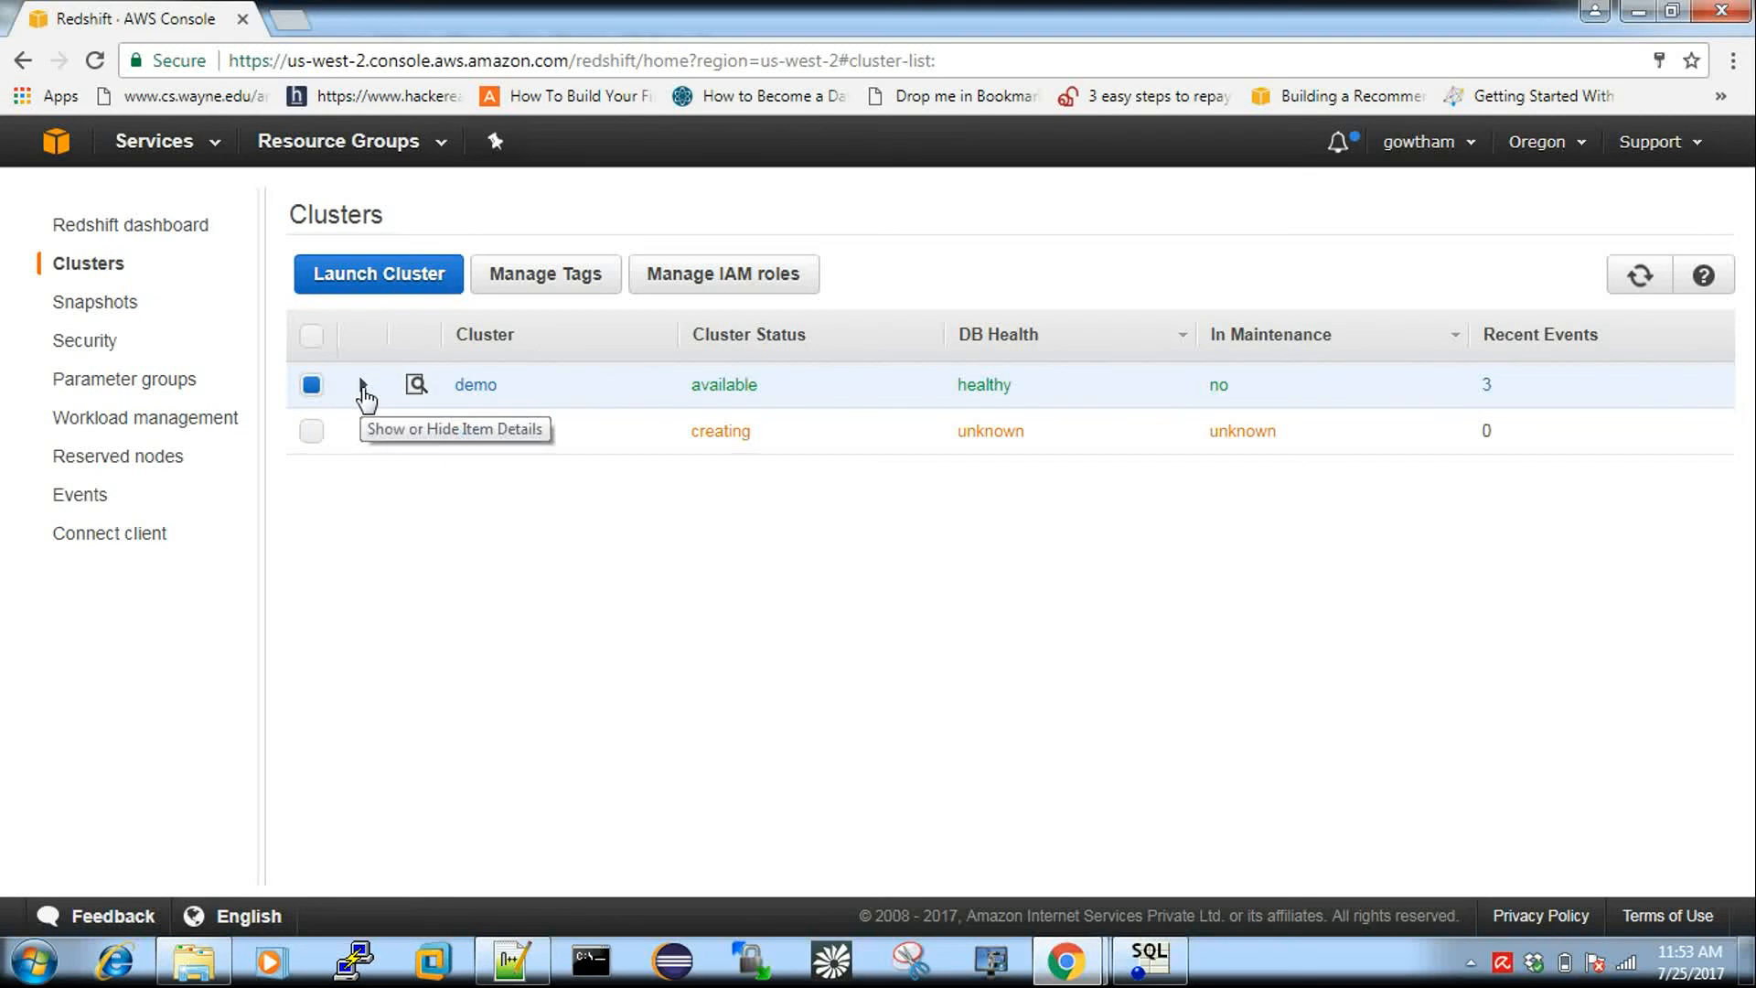
pyautogui.click(364, 387)
pyautogui.scroll(-3, 602, 567)
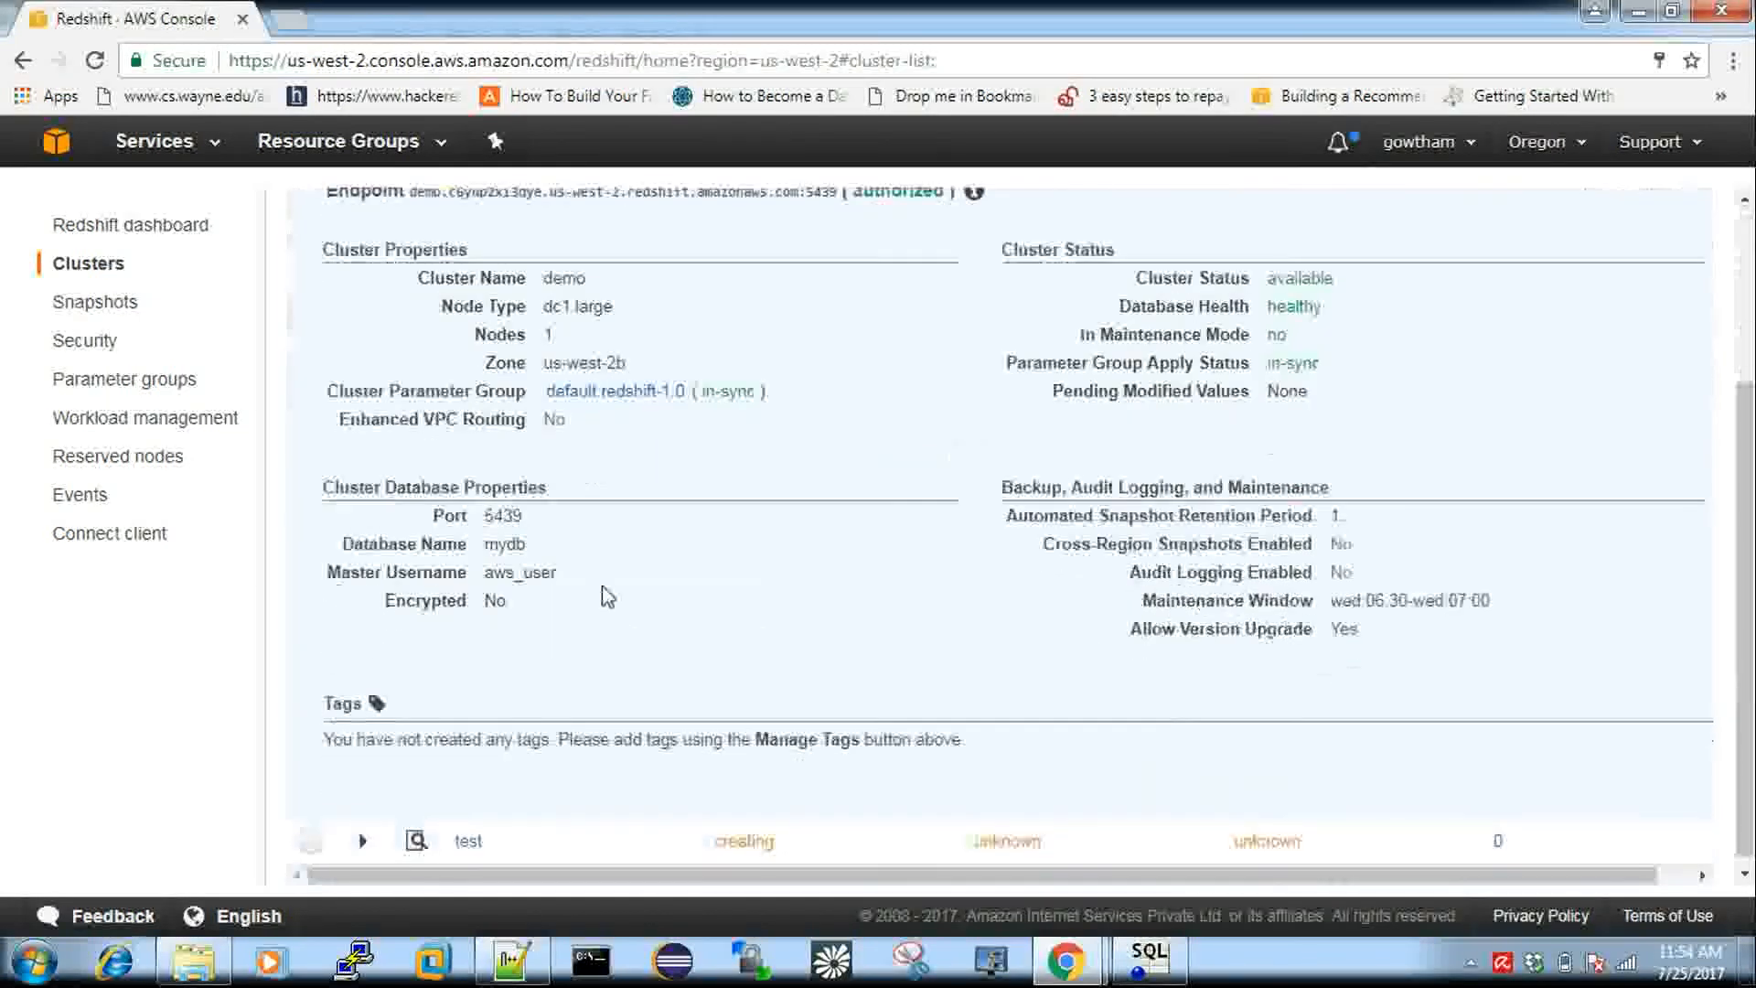
pyautogui.scroll(3, 608, 596)
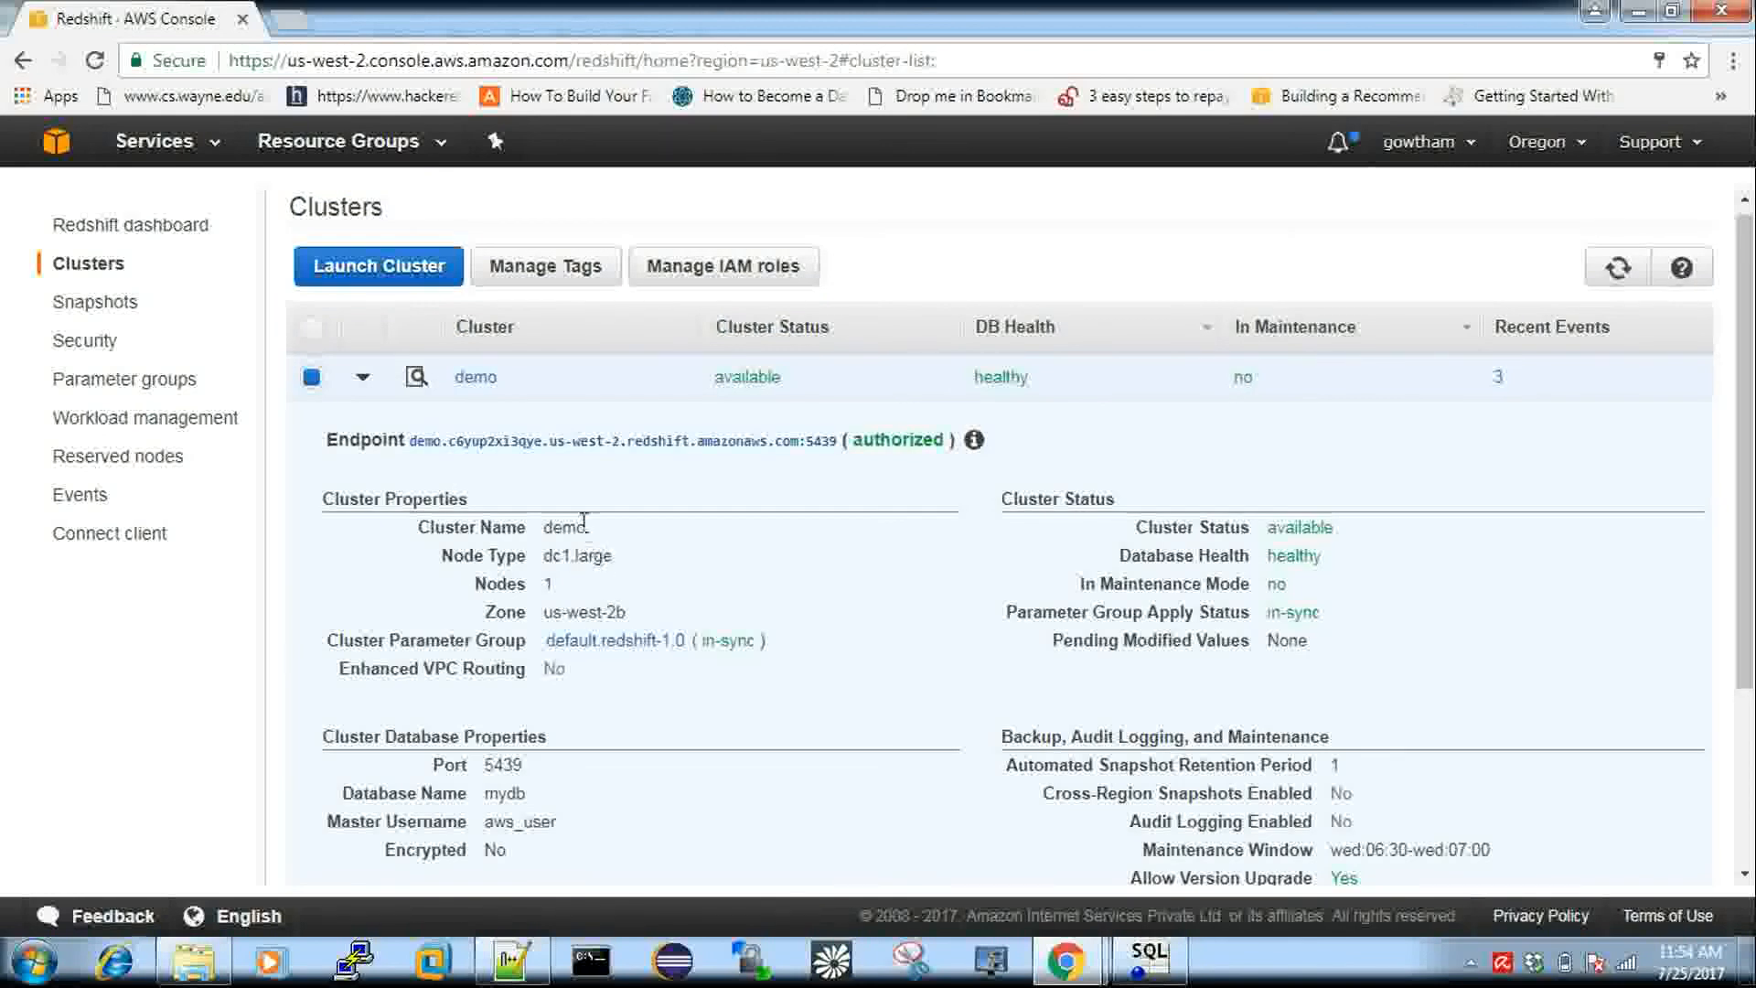
pyautogui.click(363, 380)
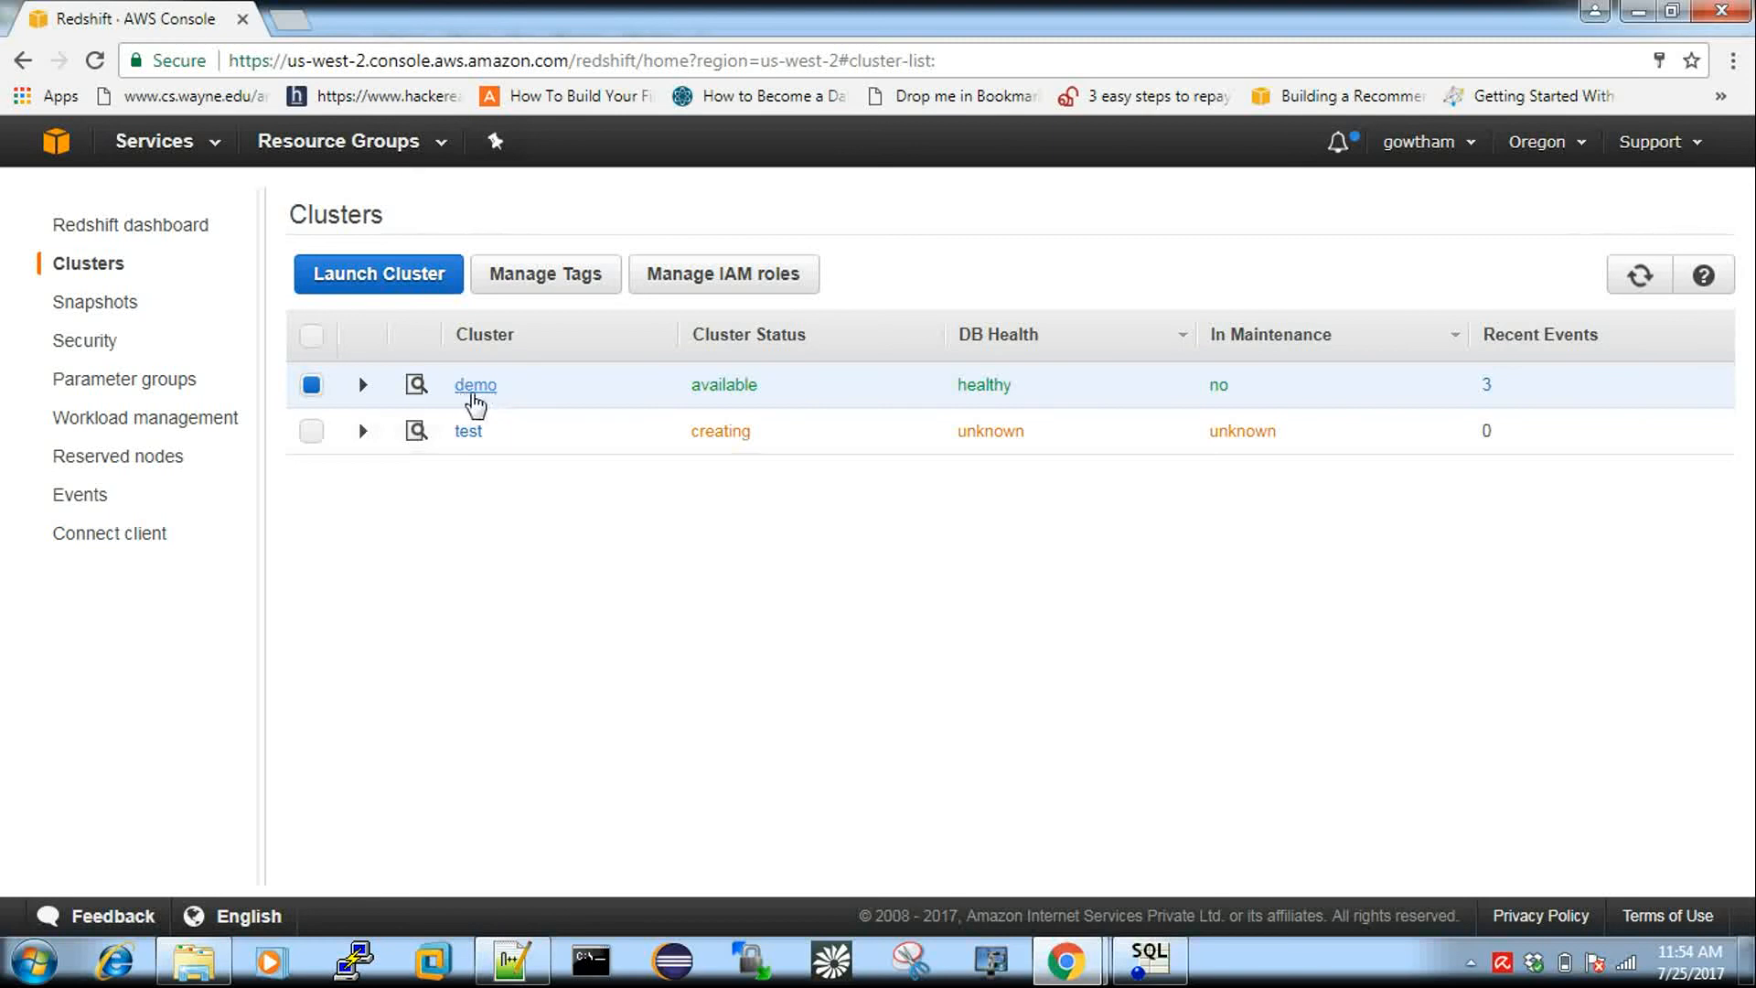
pyautogui.click(484, 391)
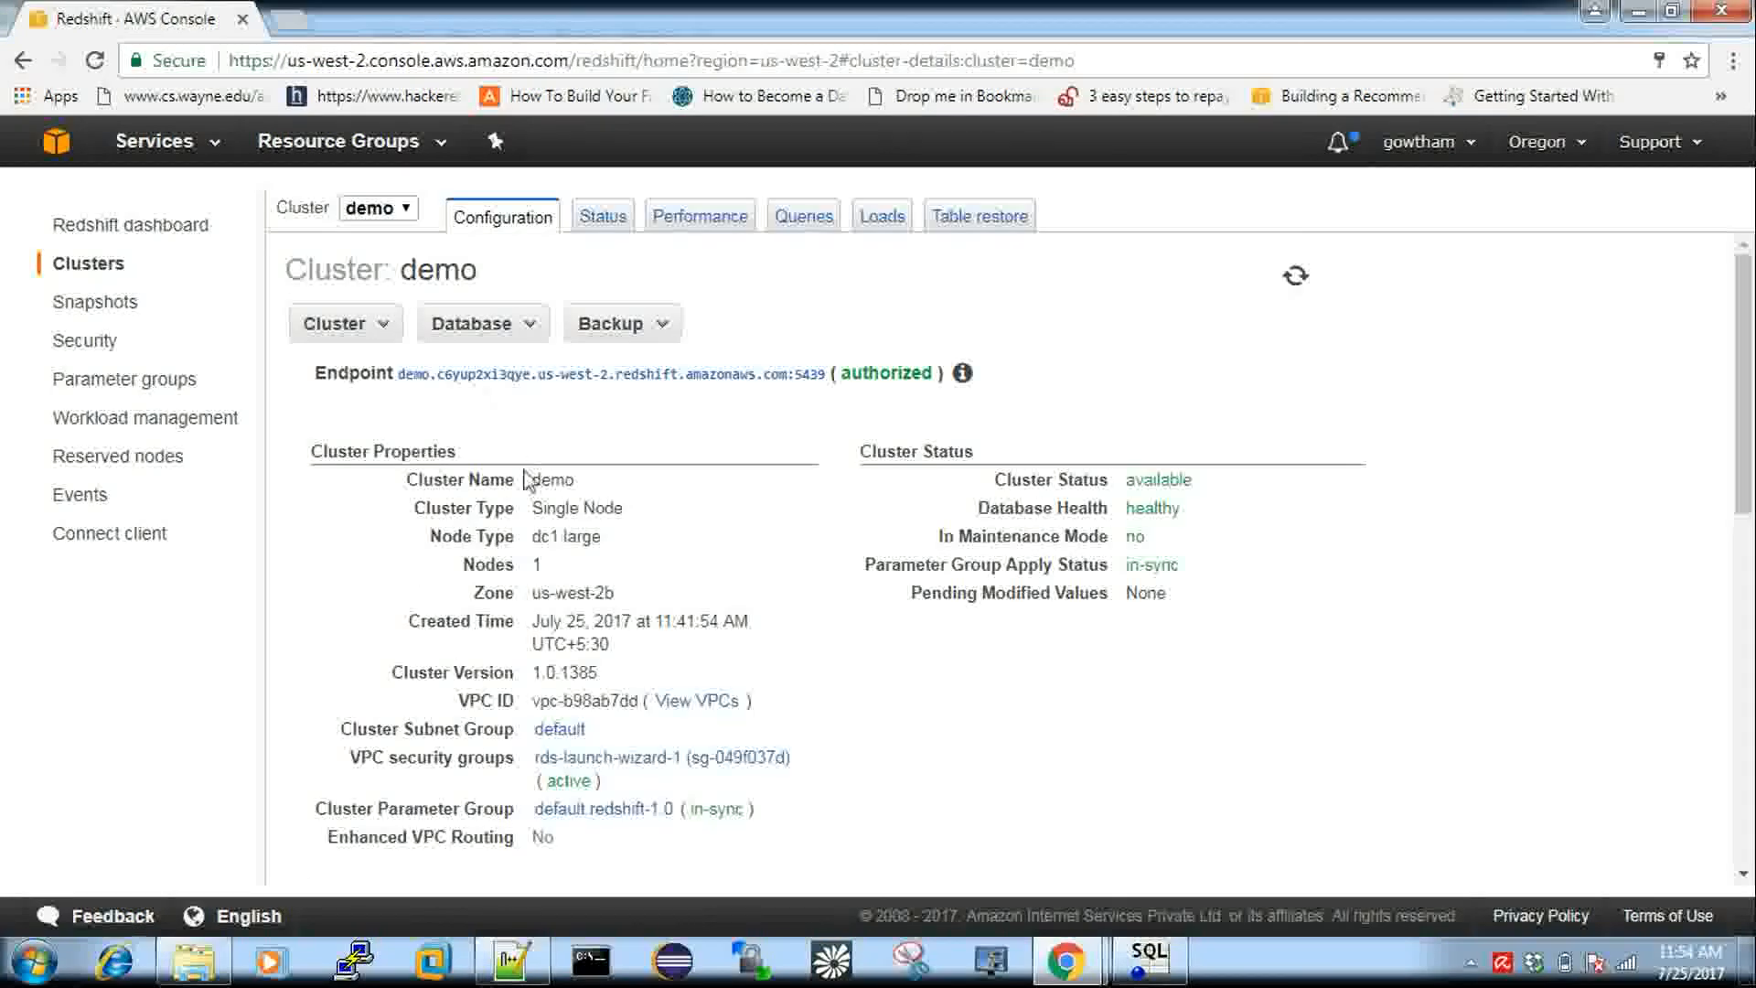
pyautogui.click(363, 341)
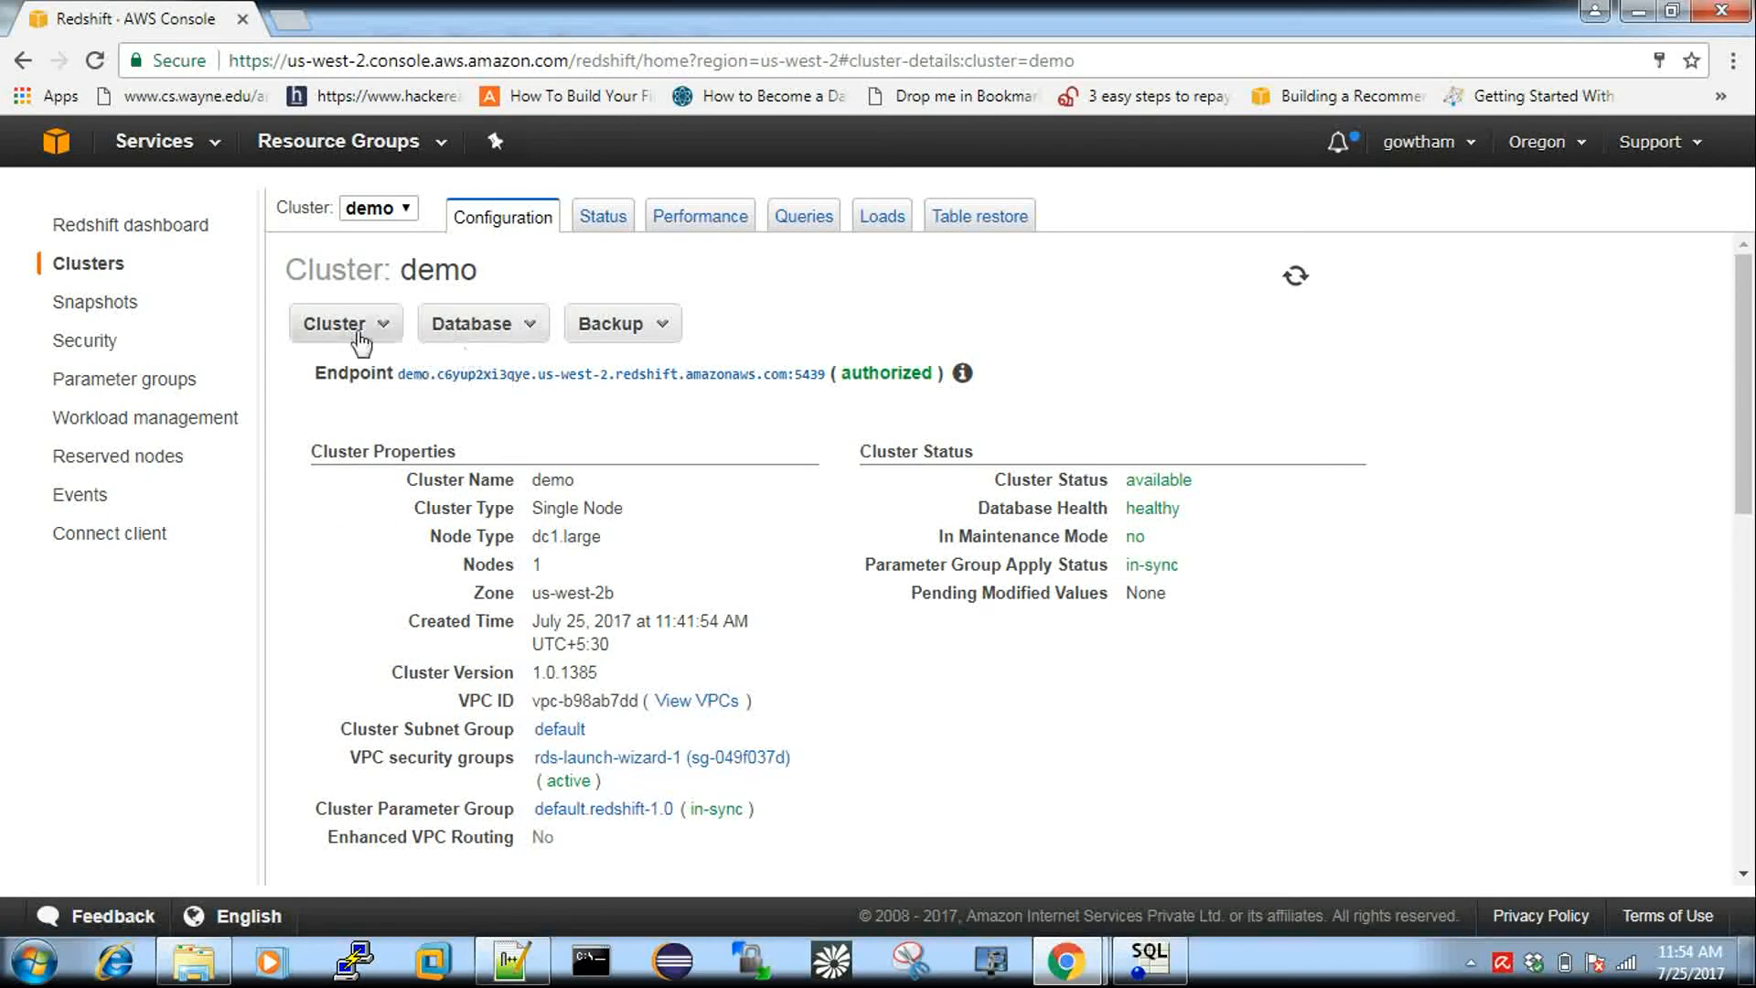
pyautogui.scroll(-4, 629, 523)
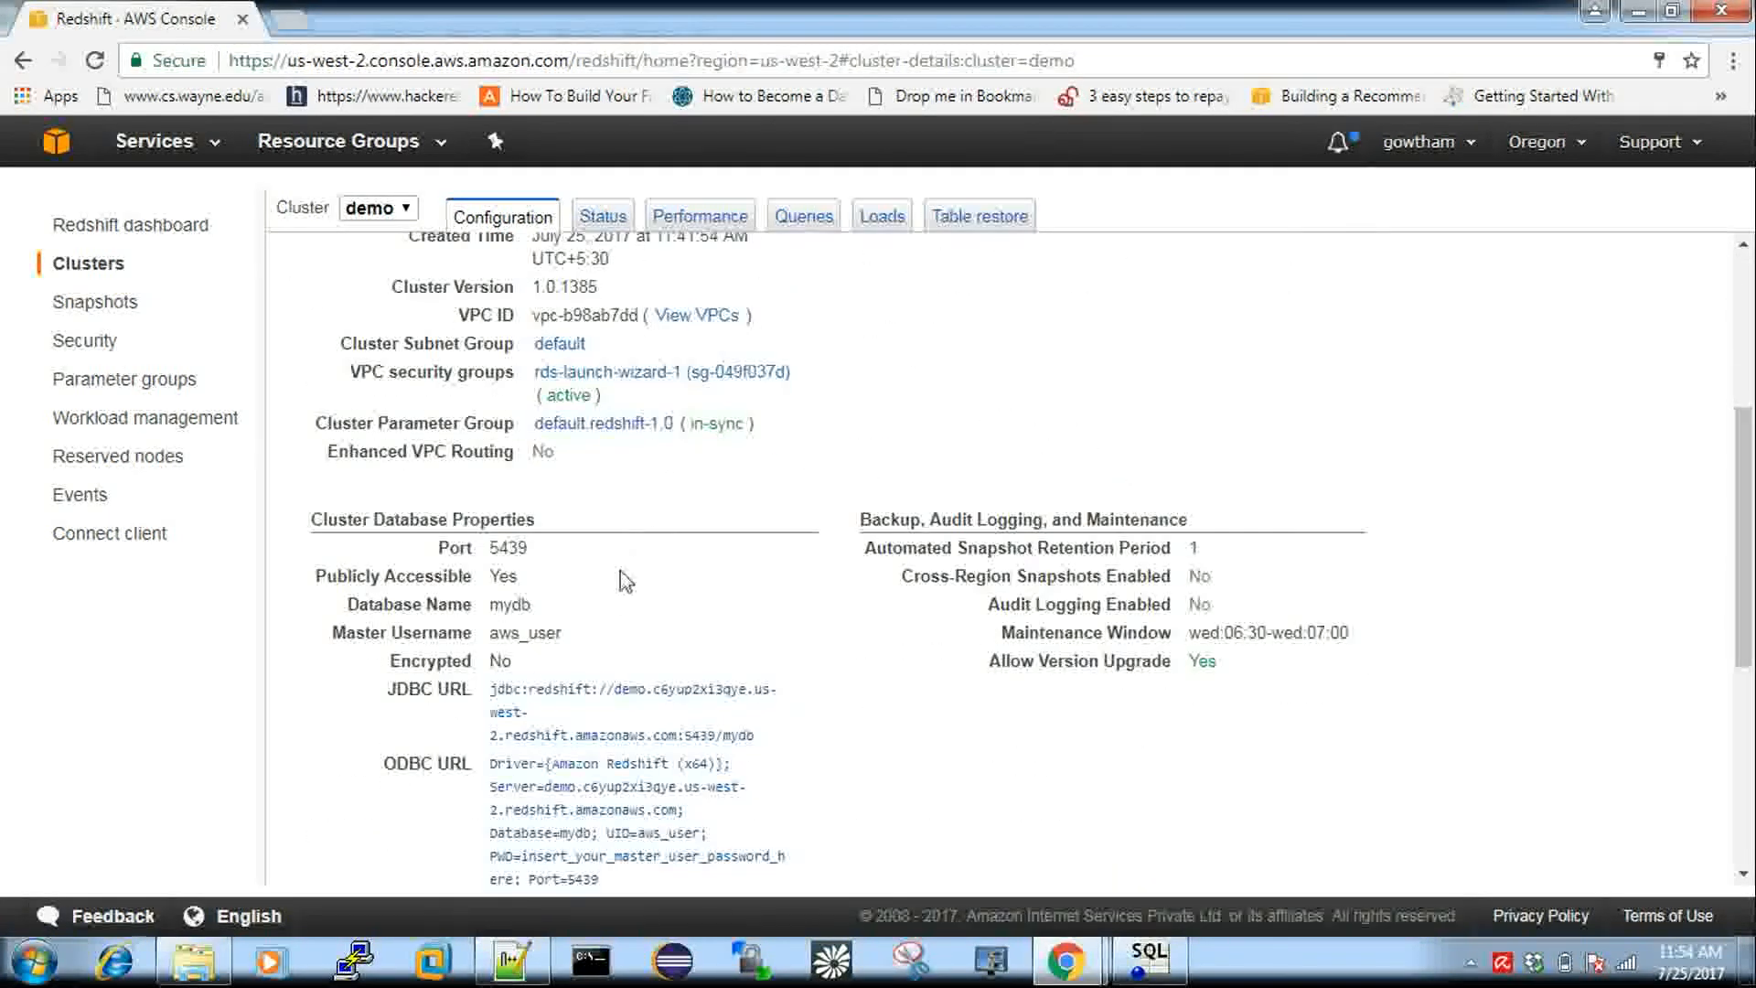
pyautogui.scroll(-1, 625, 578)
pyautogui.tripleClick(541, 576)
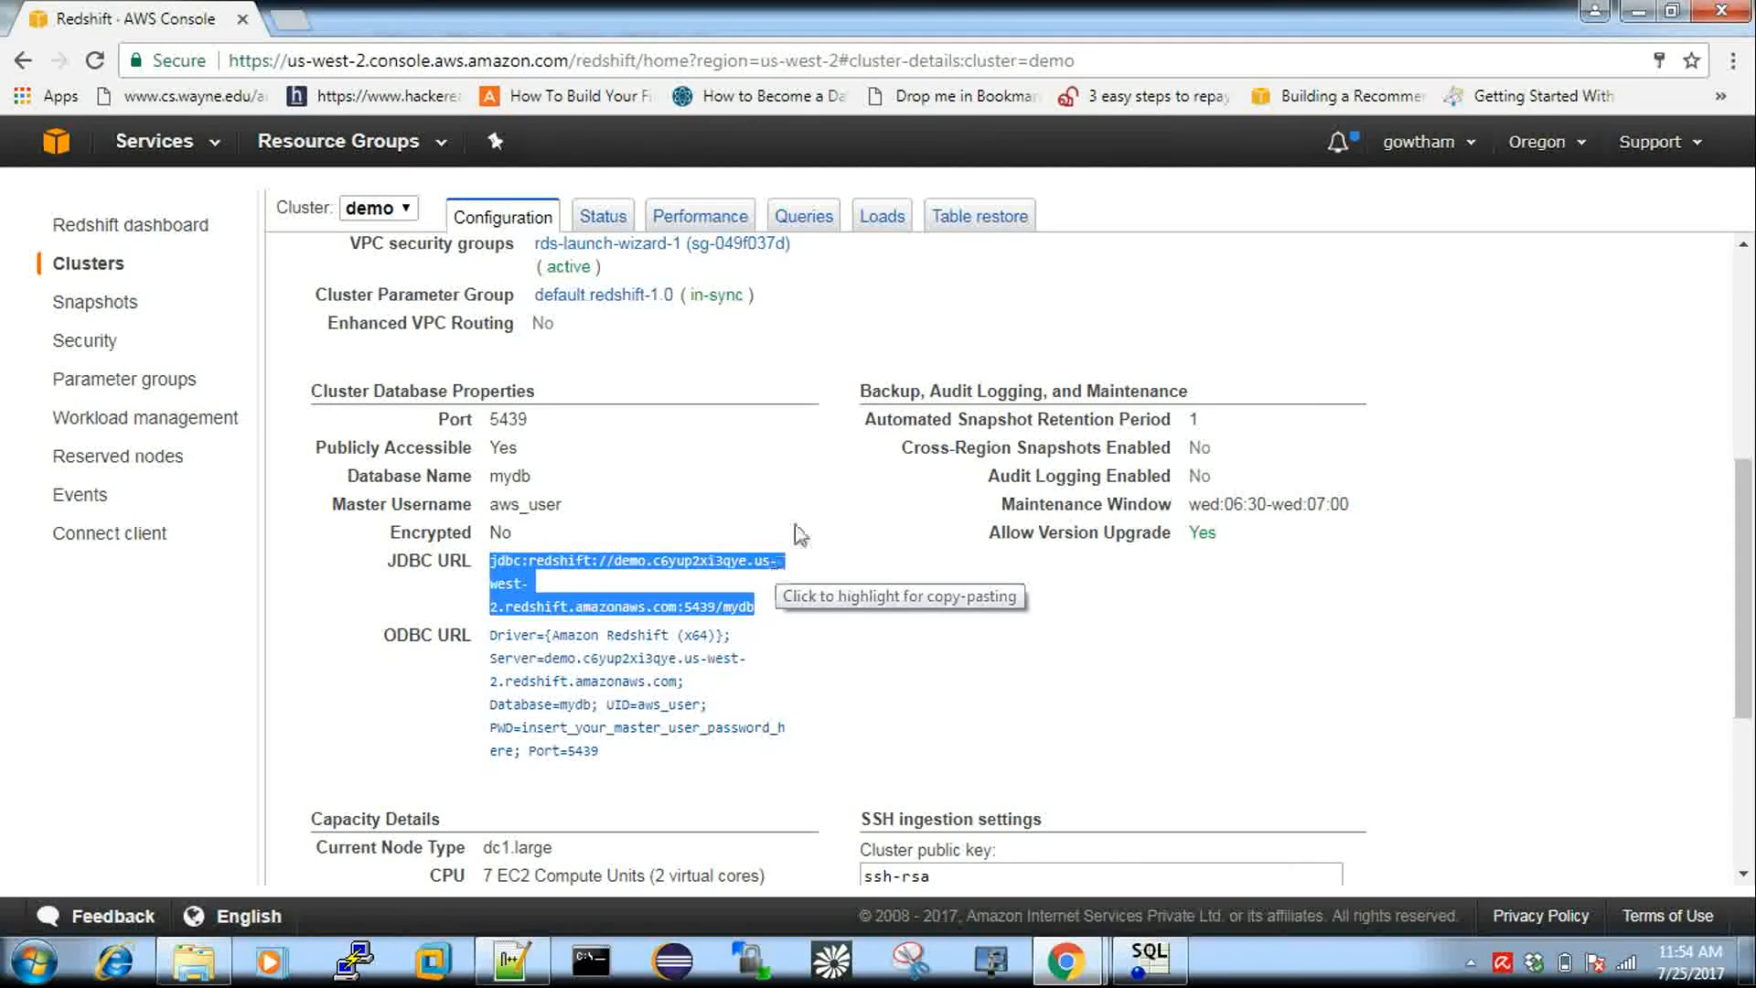
pyautogui.click(113, 267)
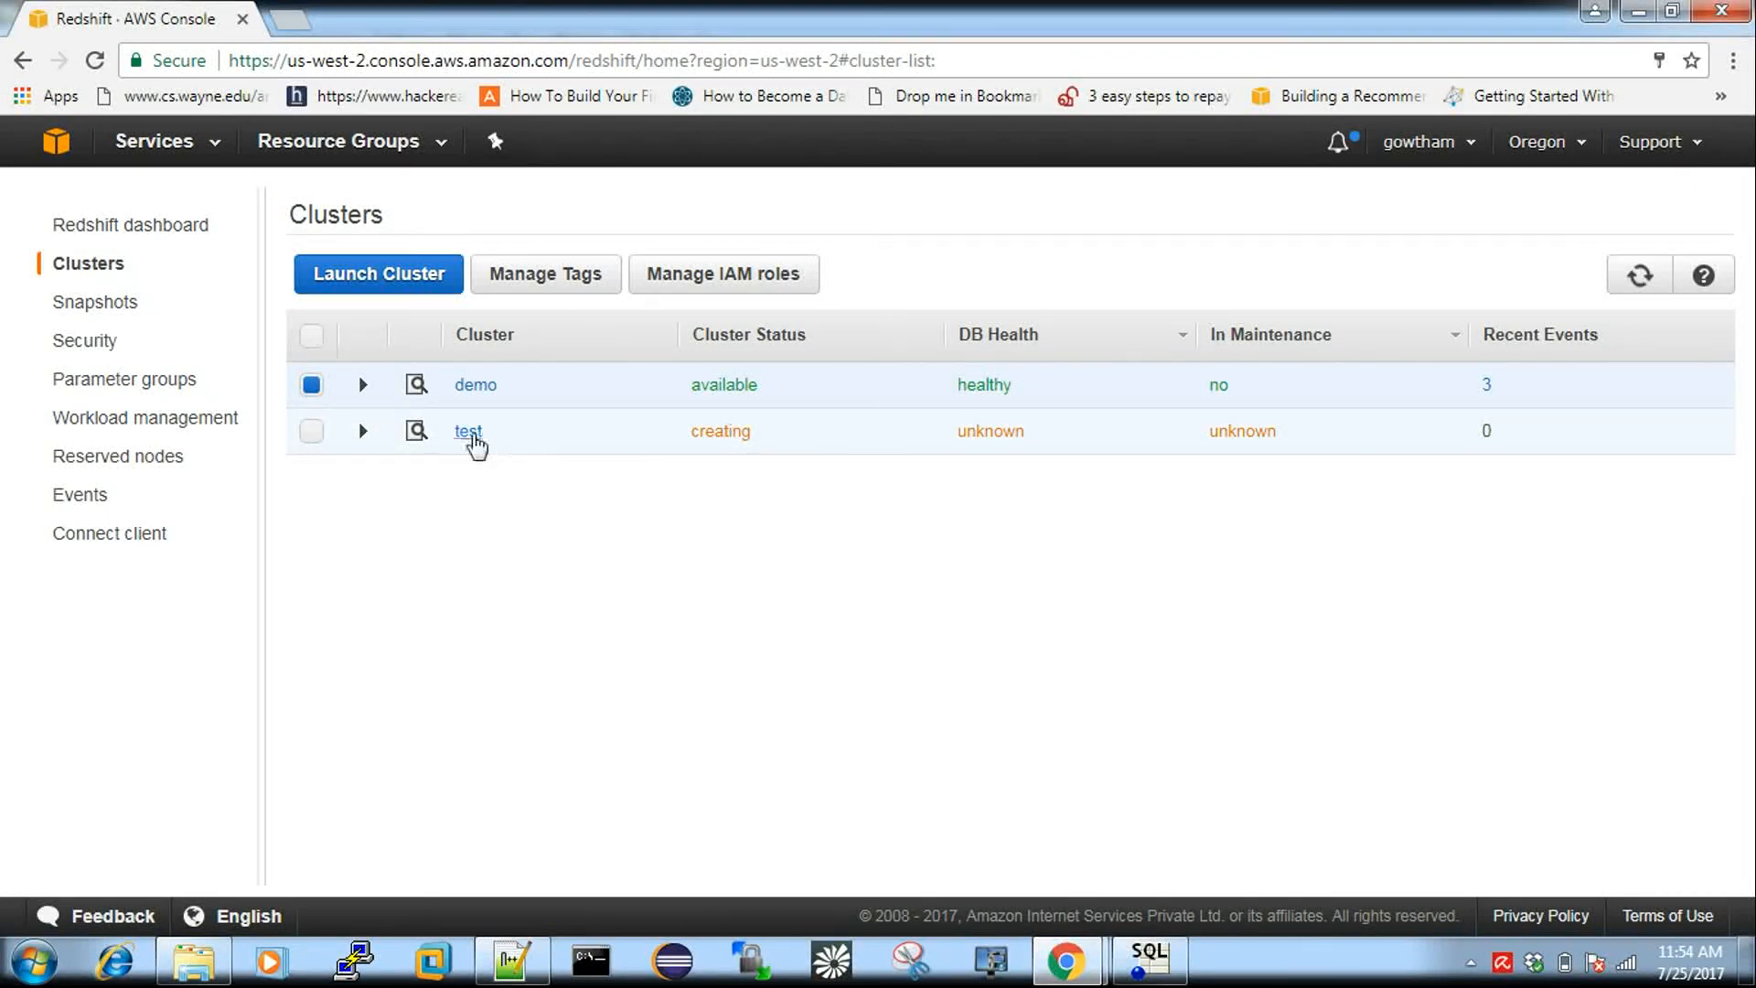
# View the test cluster's configuration details.
pyautogui.click(481, 436)
pyautogui.scroll(-5, 535, 508)
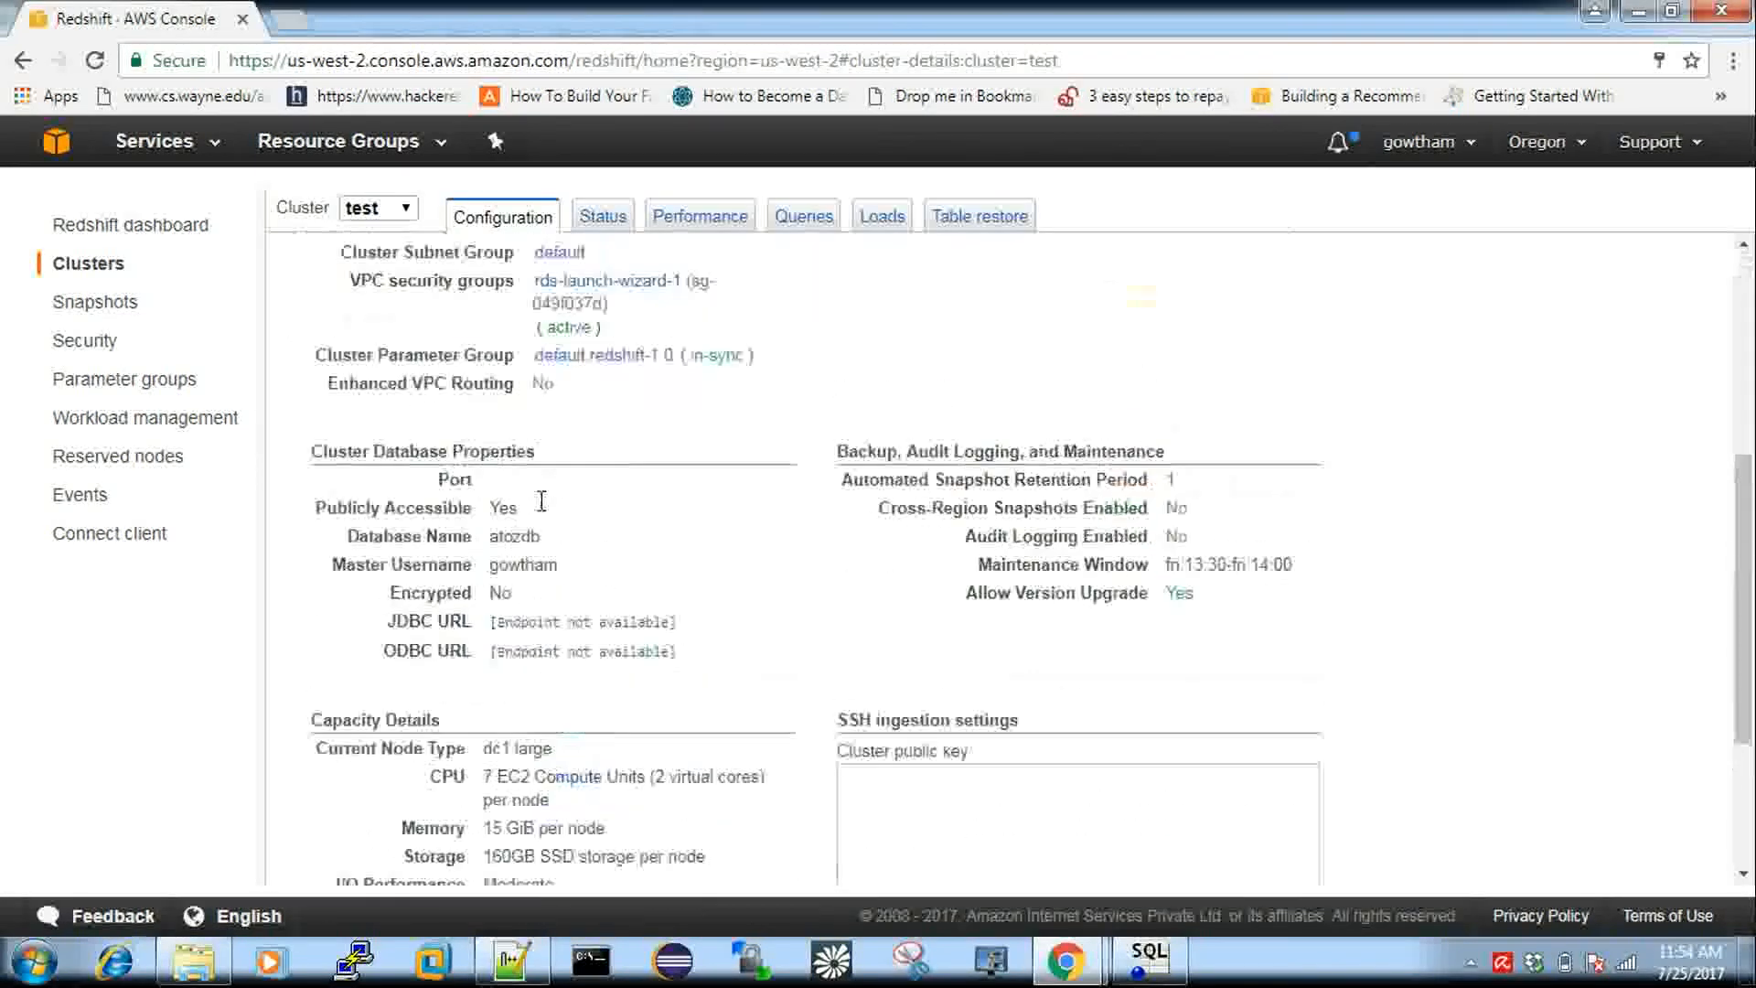
pyautogui.scroll(-1, 541, 501)
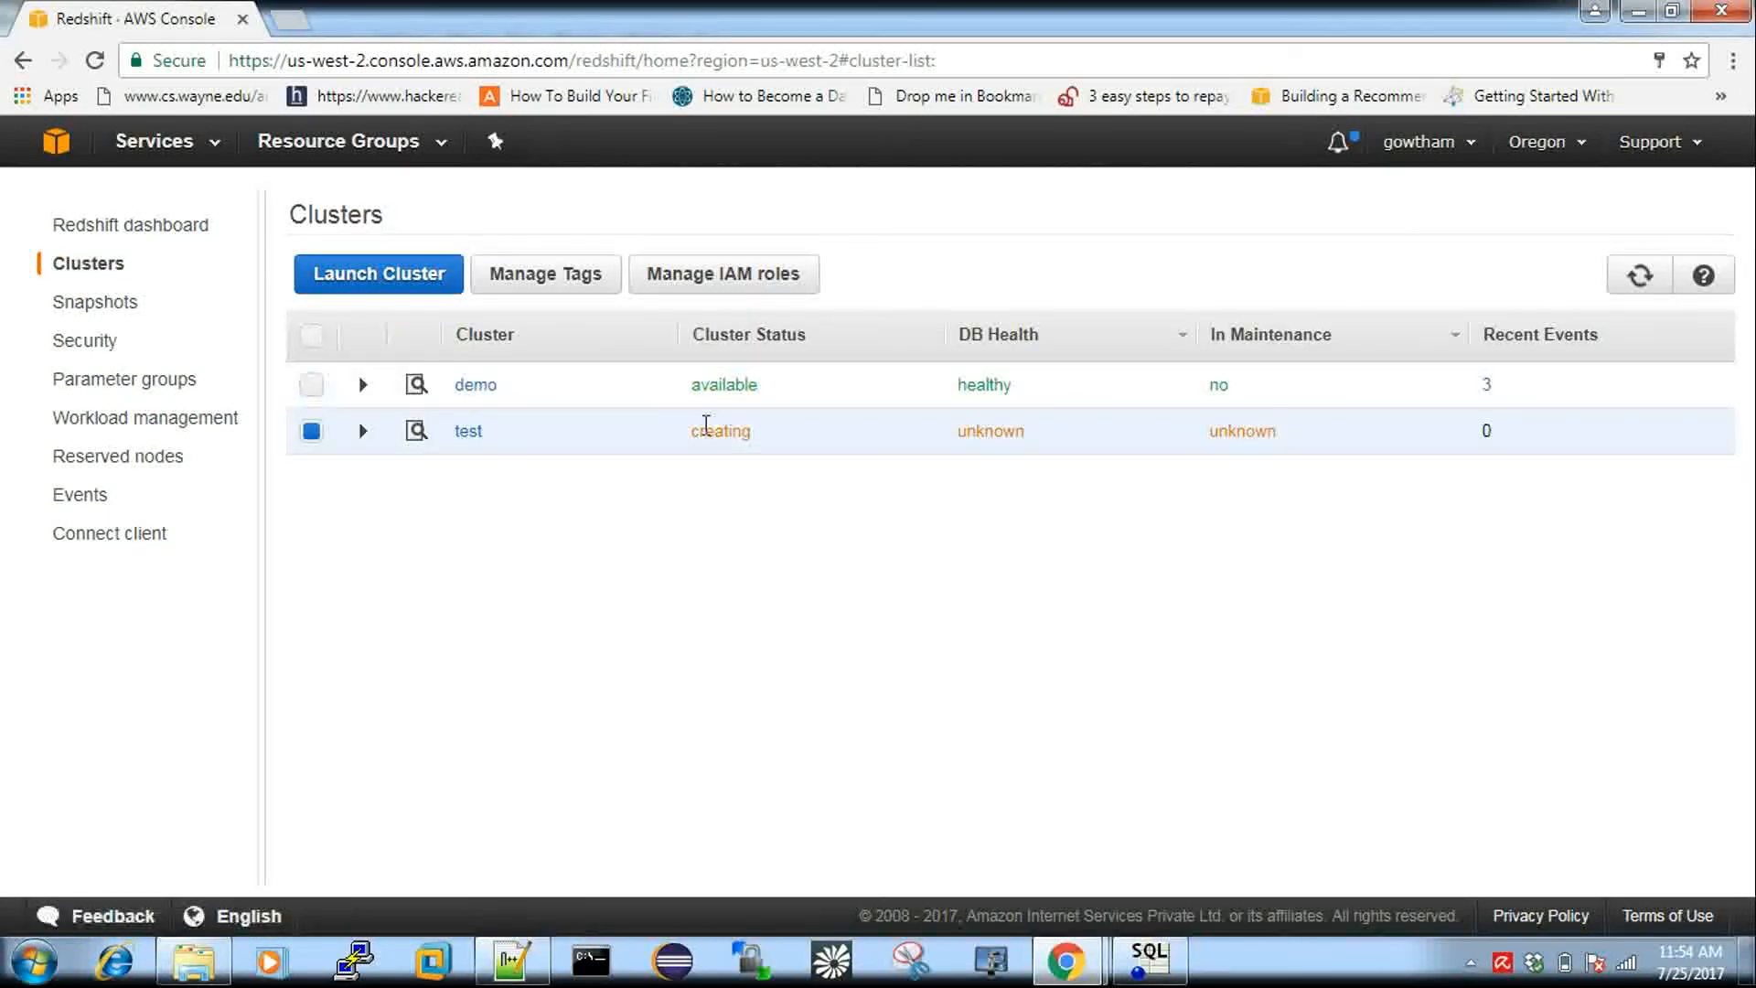
# Open the demo cluster's configuration and select its JDBC URL.
pyautogui.click(486, 392)
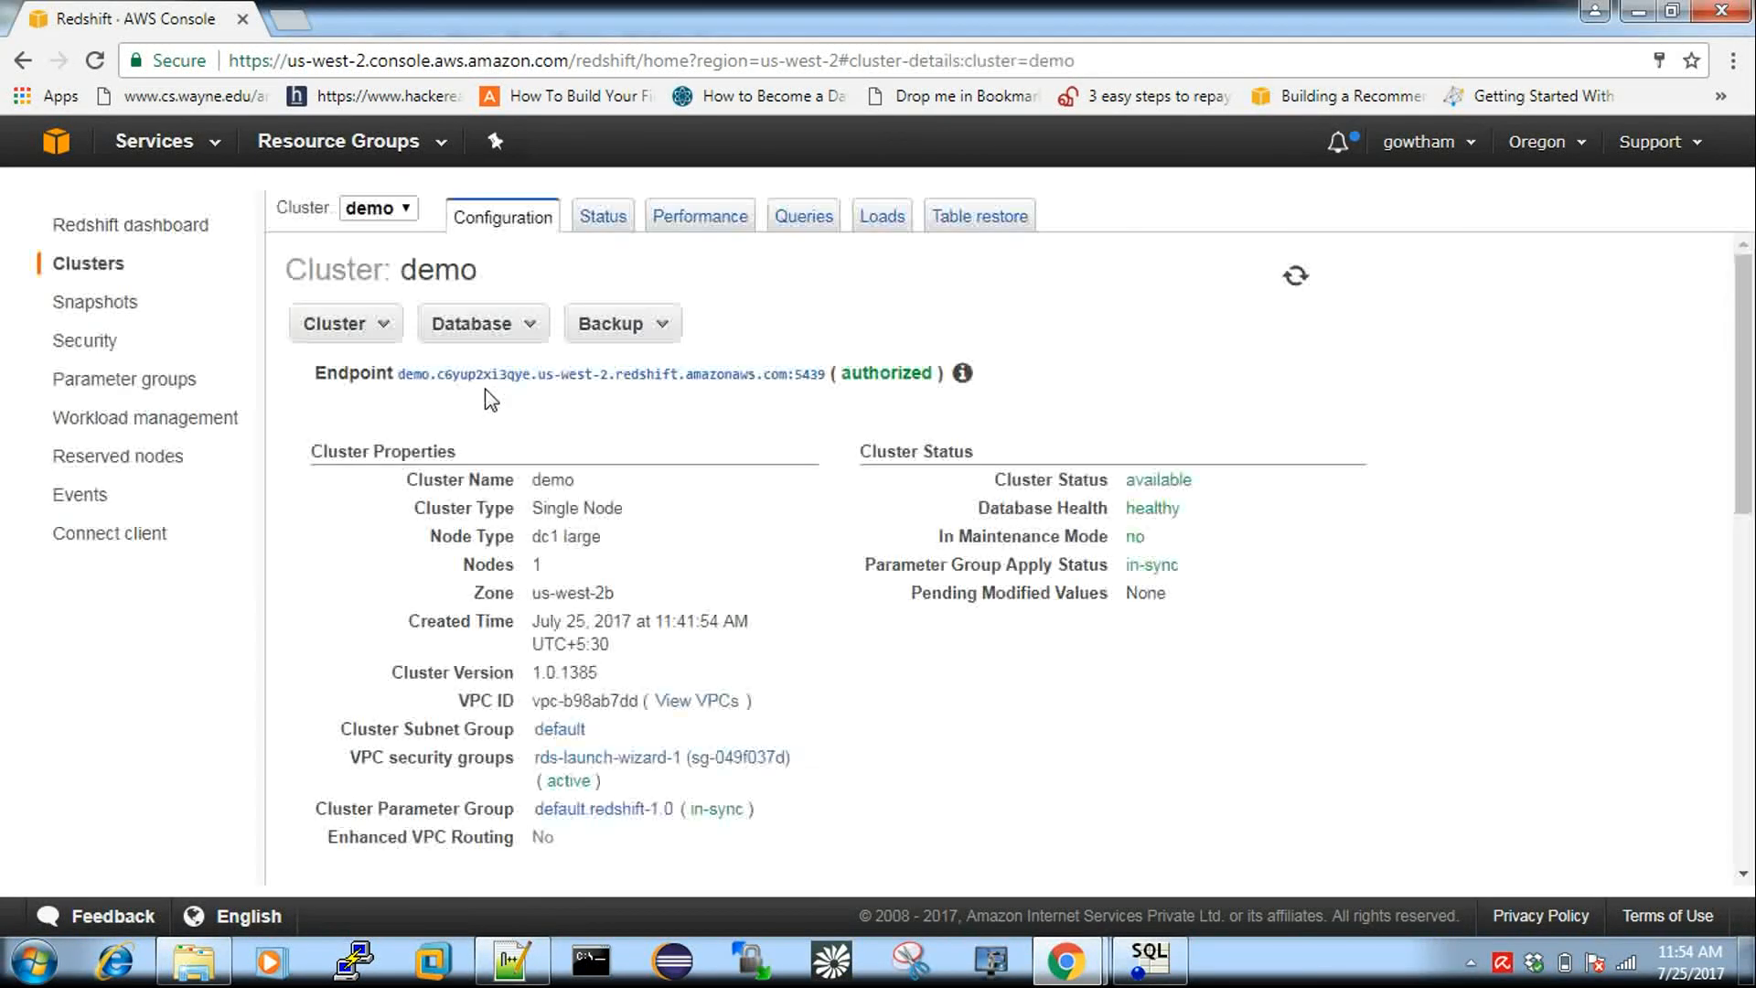
pyautogui.scroll(-5, 539, 503)
pyautogui.tripleClick(538, 432)
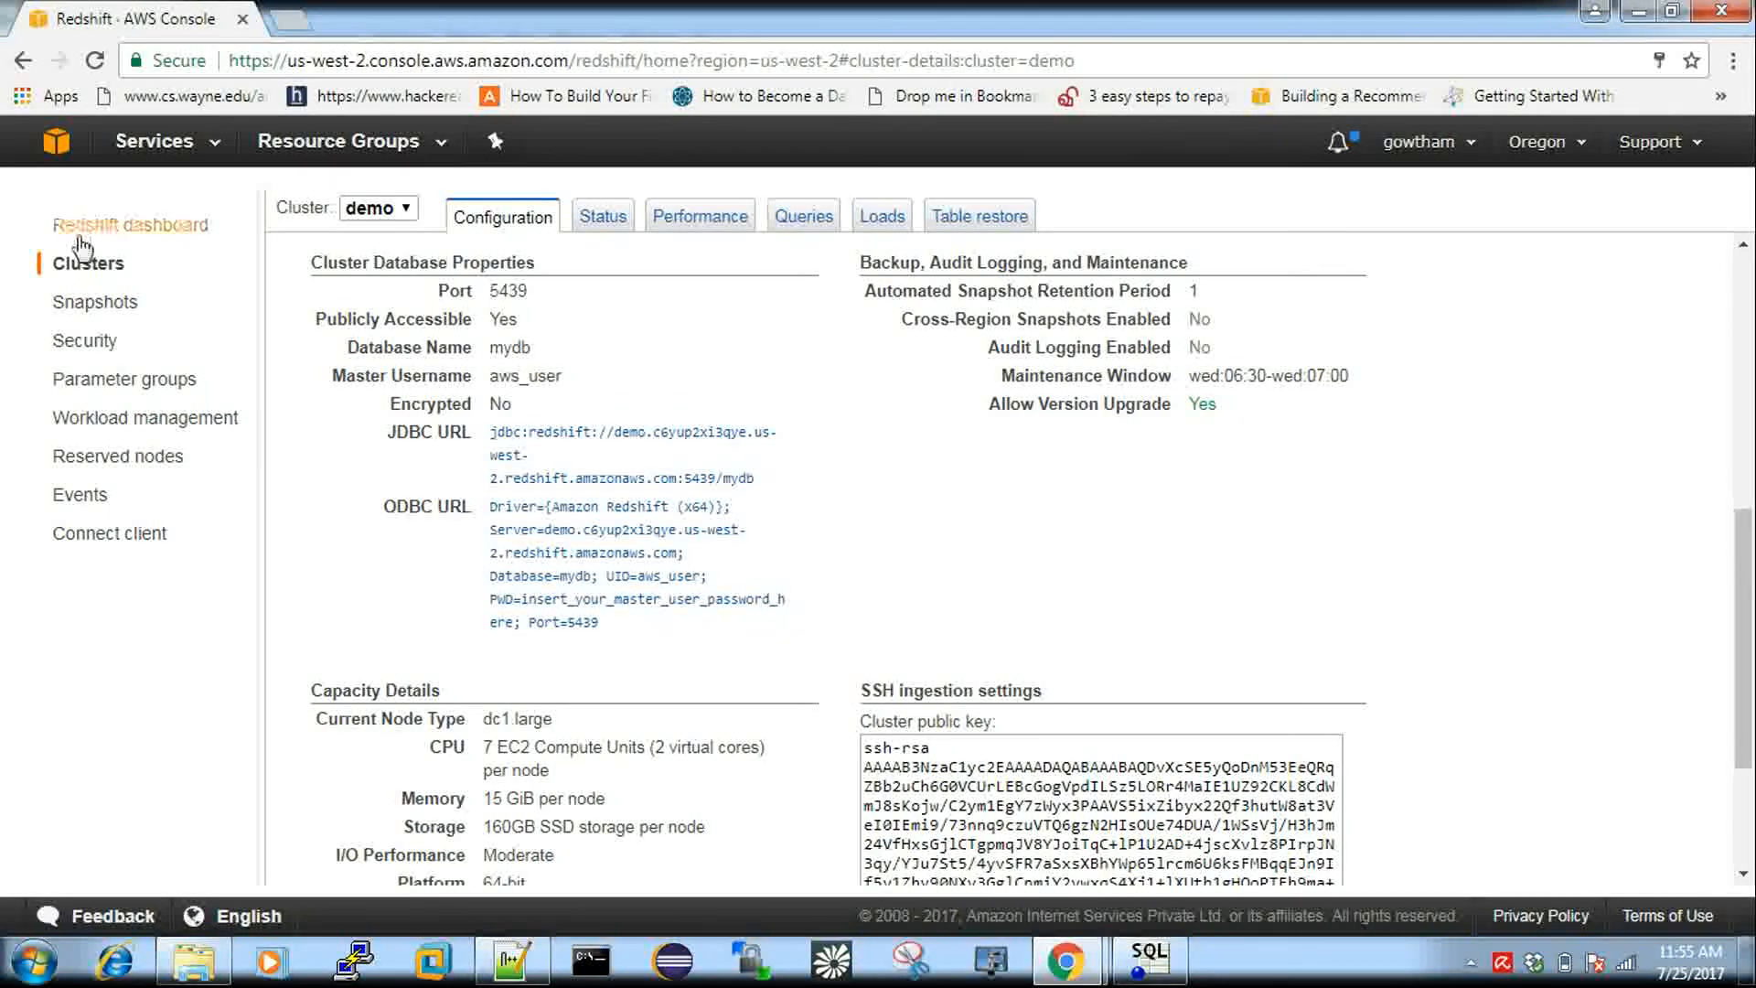
# Reopen the demo cluster's configuration, select its database name mydb, and switch to Notepad++.
pyautogui.click(88, 262)
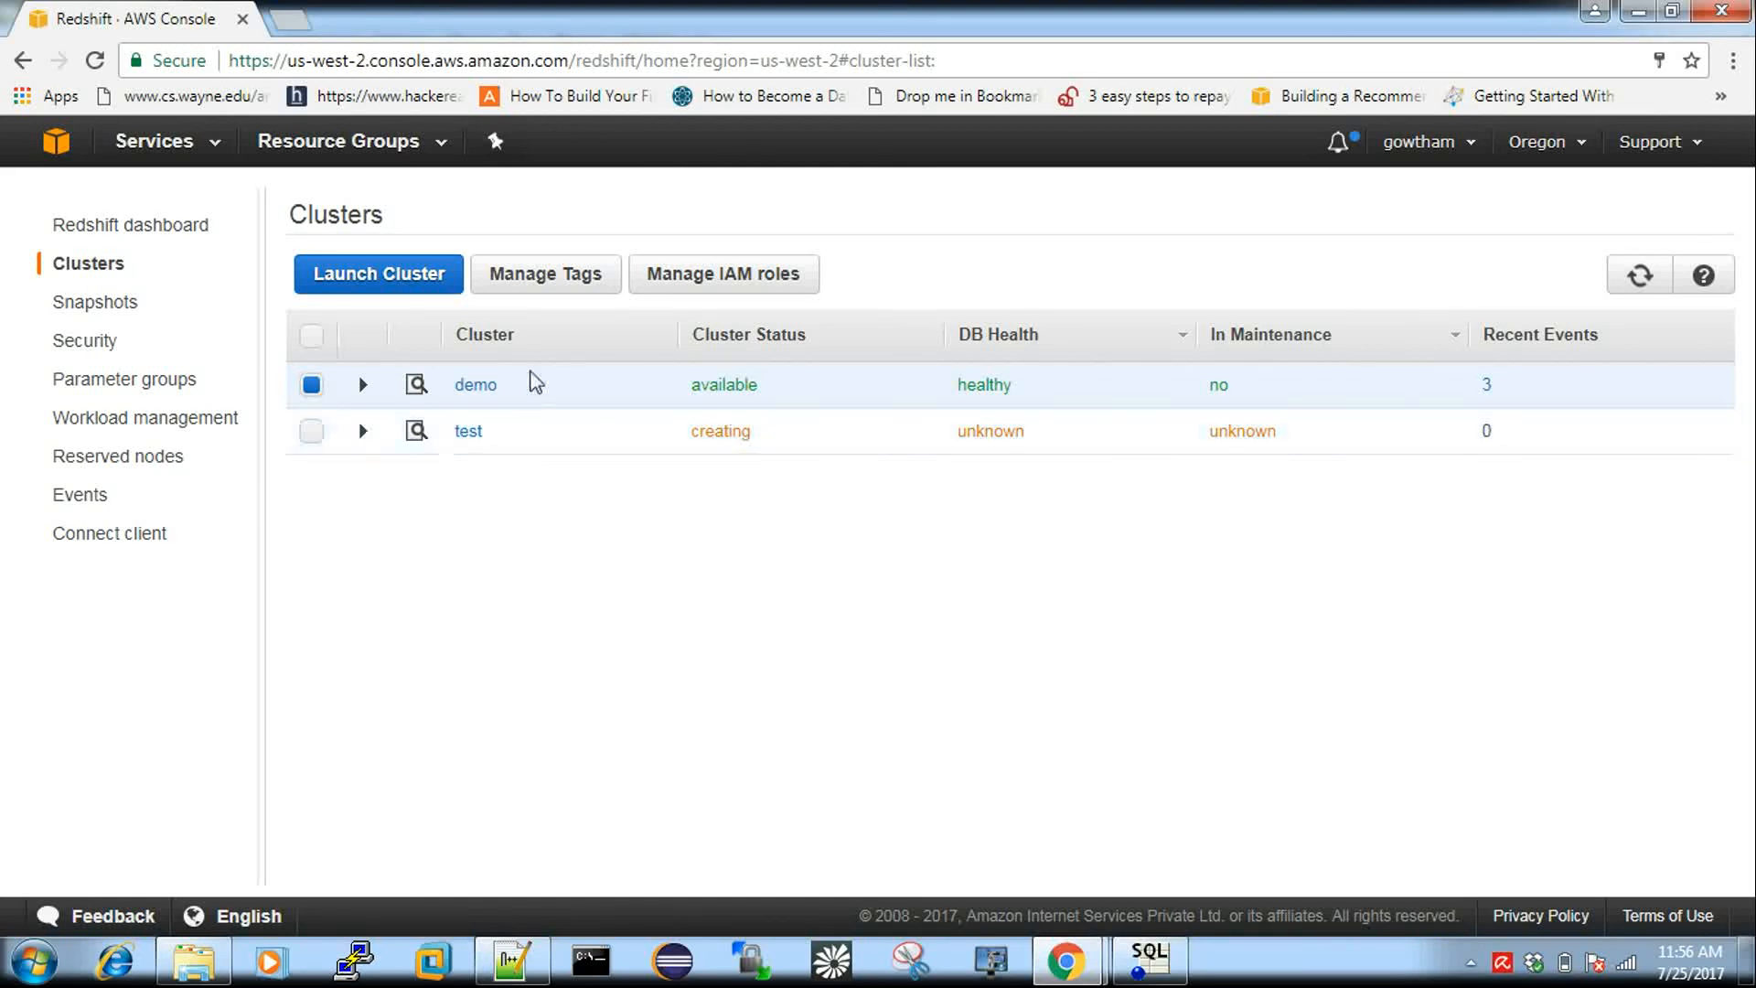
pyautogui.click(477, 386)
pyautogui.scroll(-3, 553, 700)
pyautogui.scroll(-2, 560, 750)
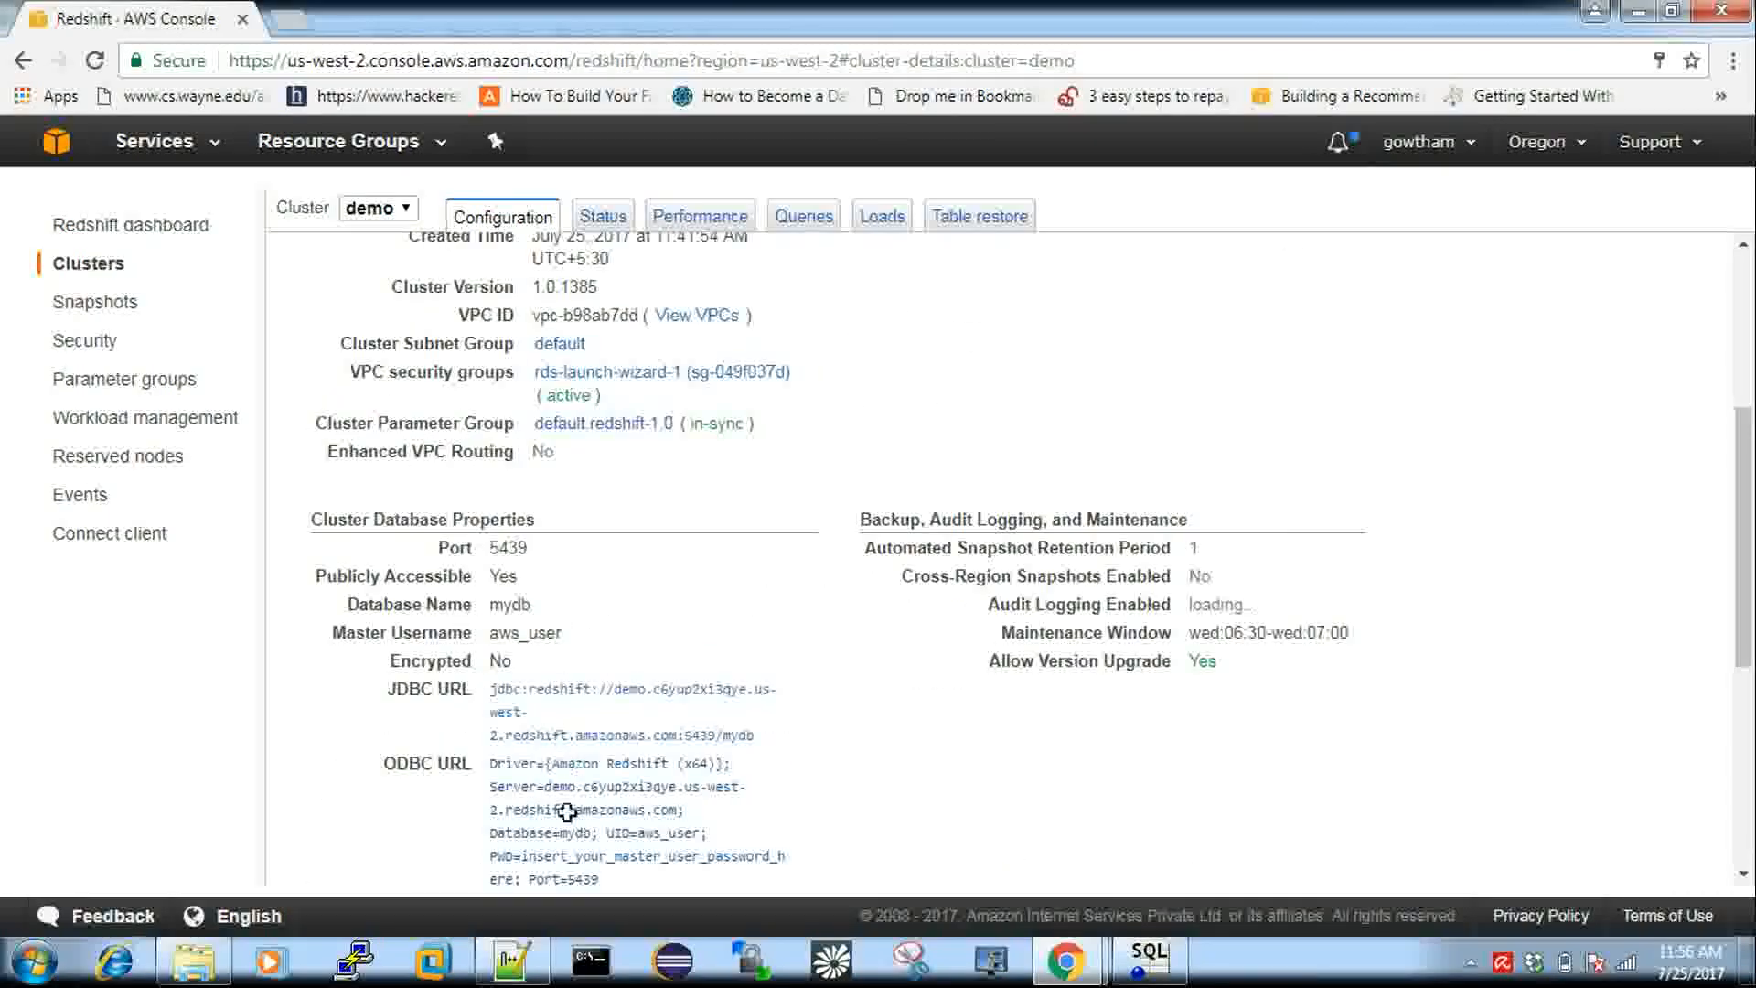
pyautogui.scroll(4, 569, 757)
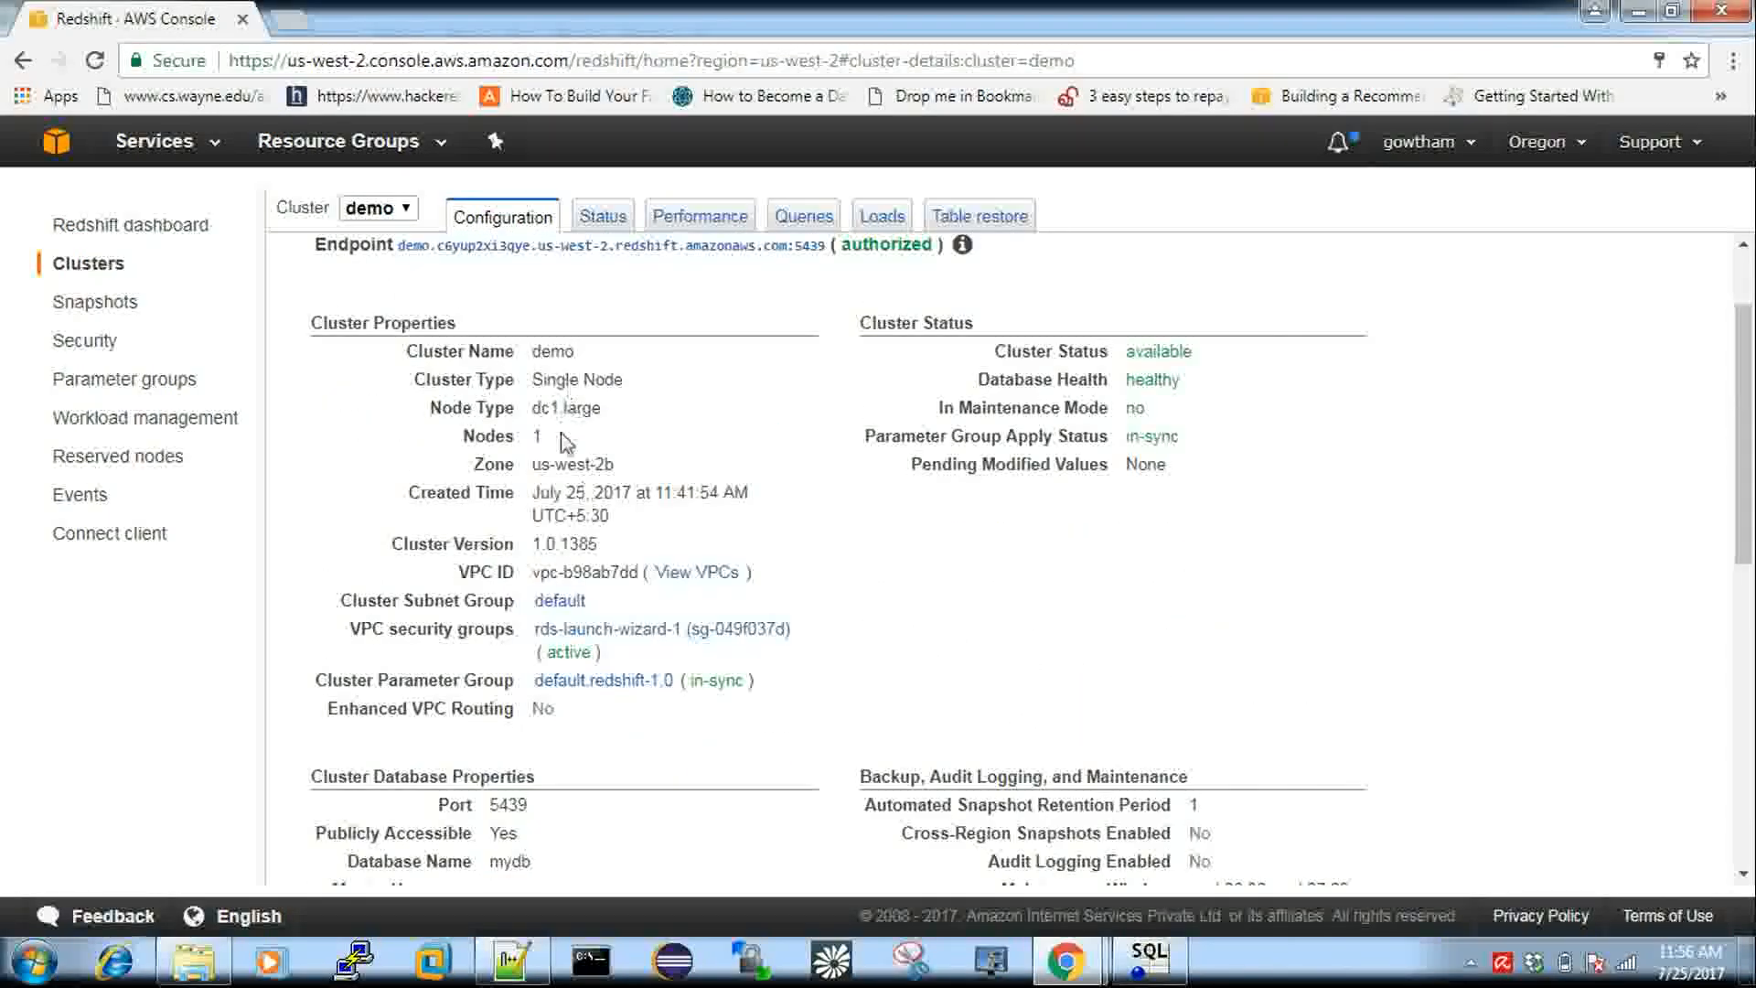
pyautogui.scroll(-3, 552, 552)
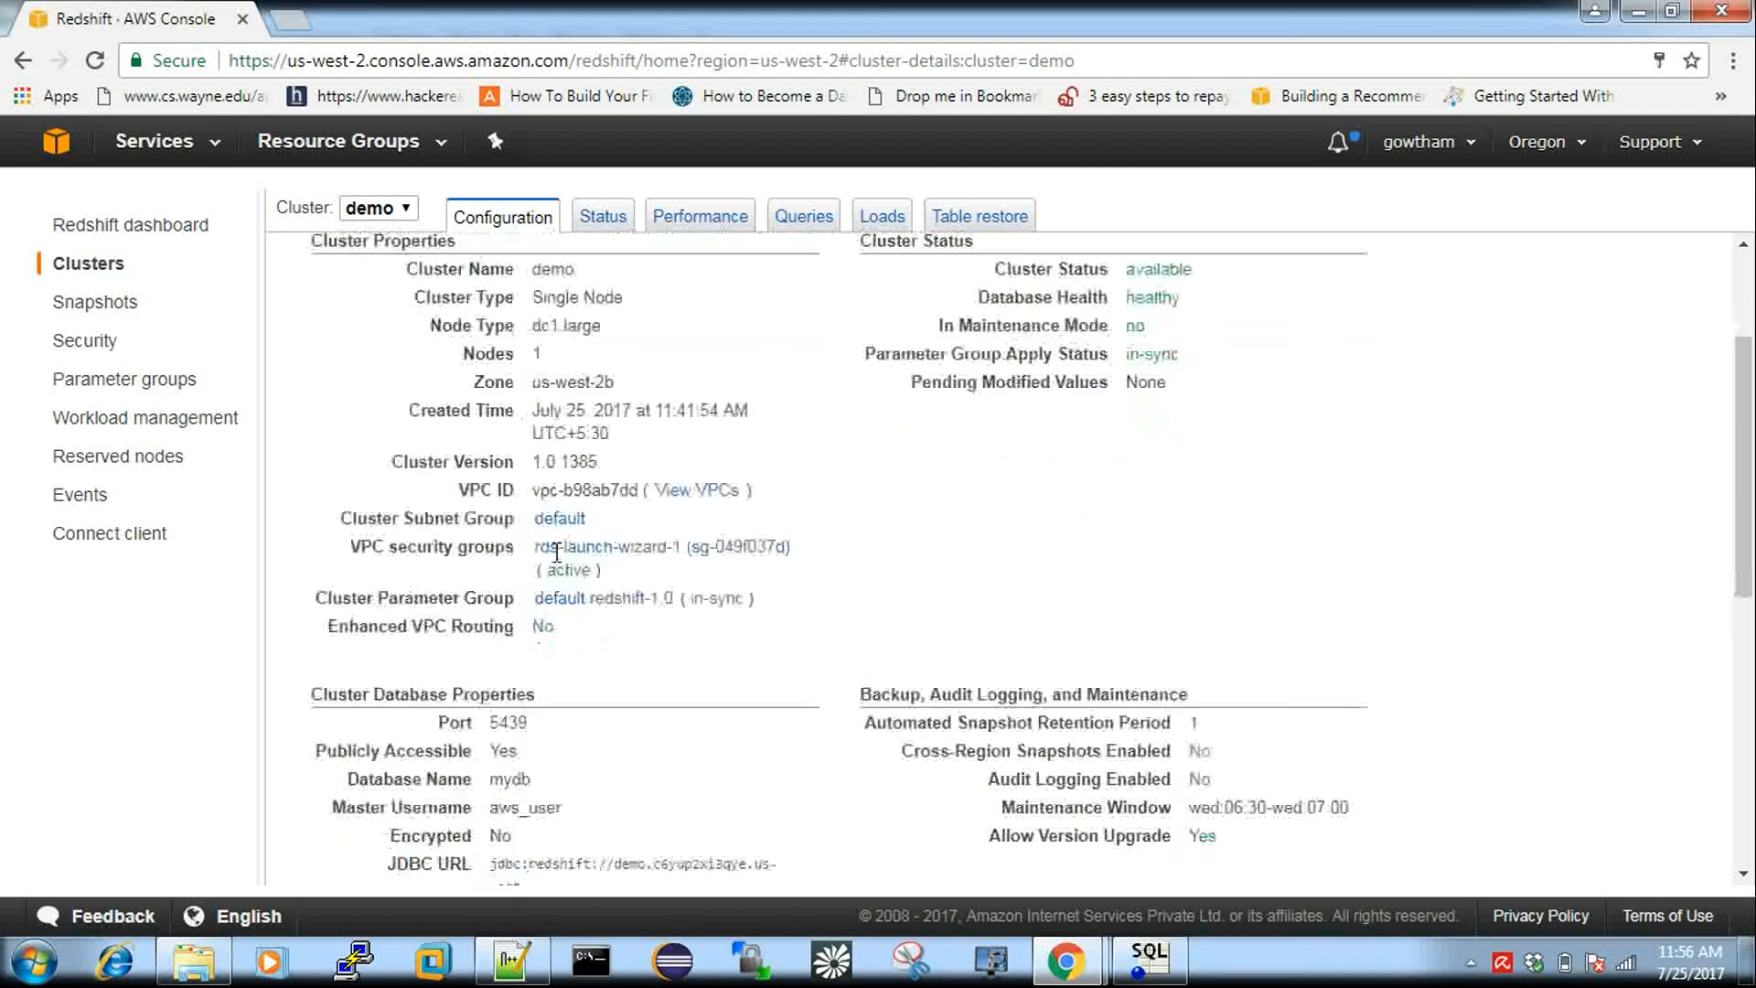
pyautogui.doubleClick(511, 604)
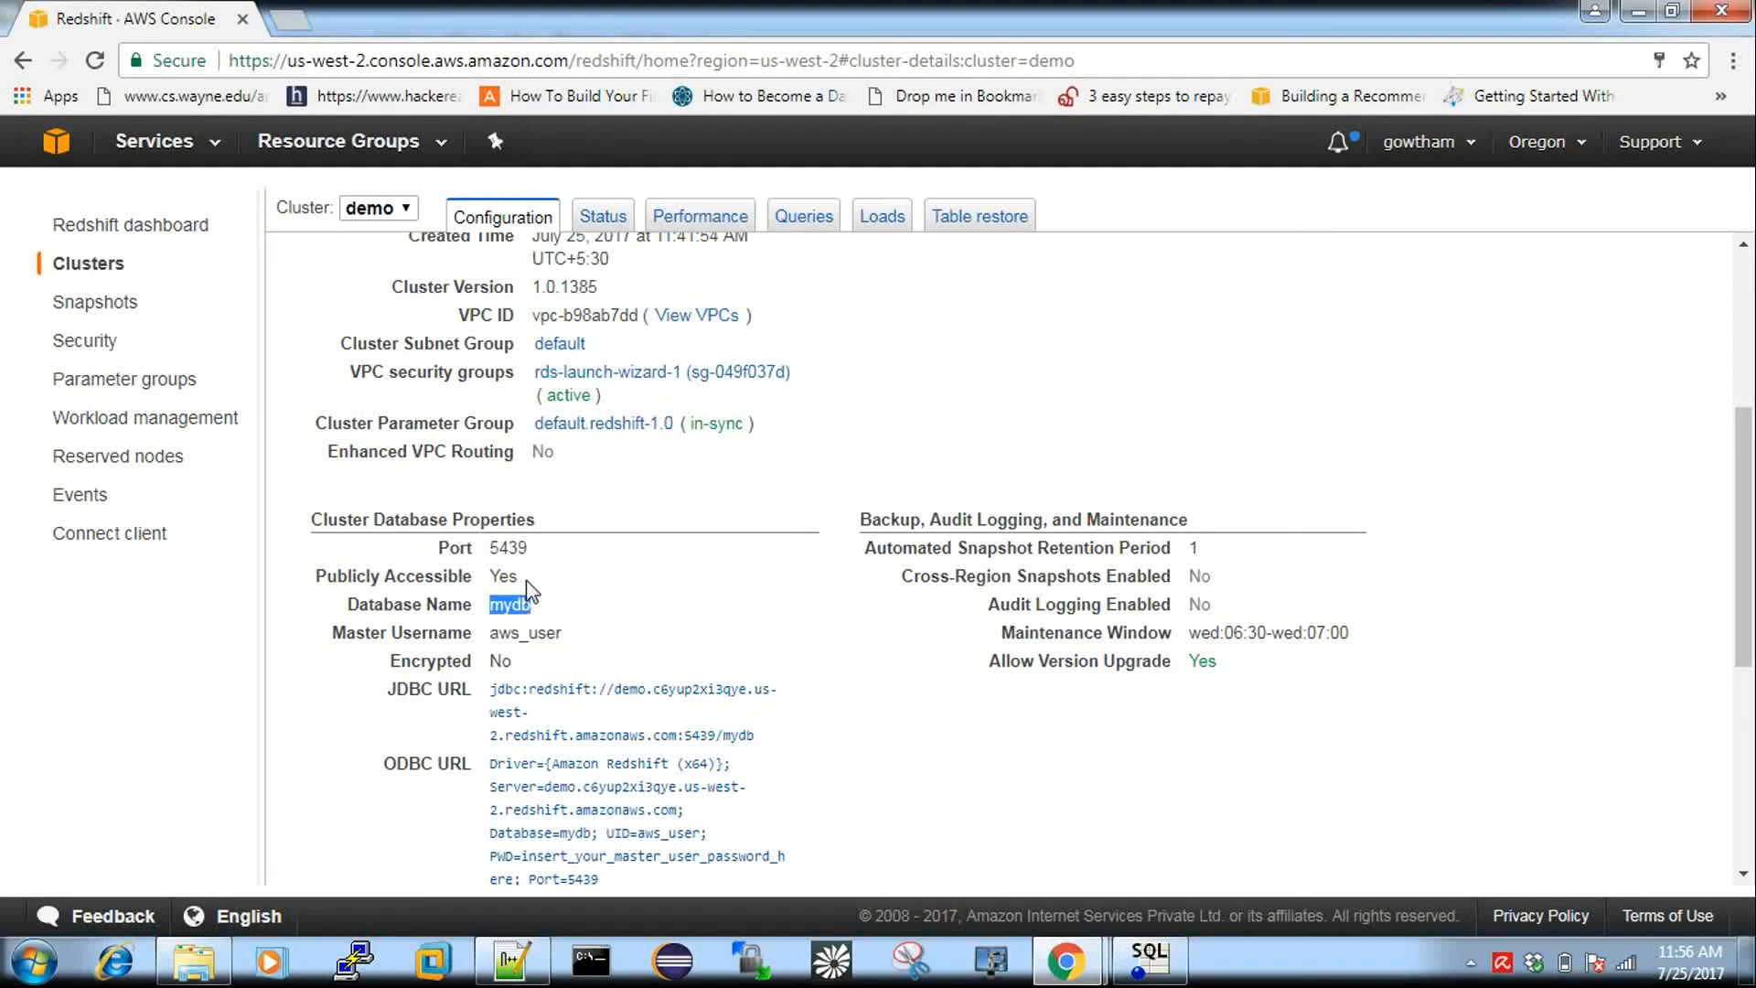
pyautogui.click(512, 956)
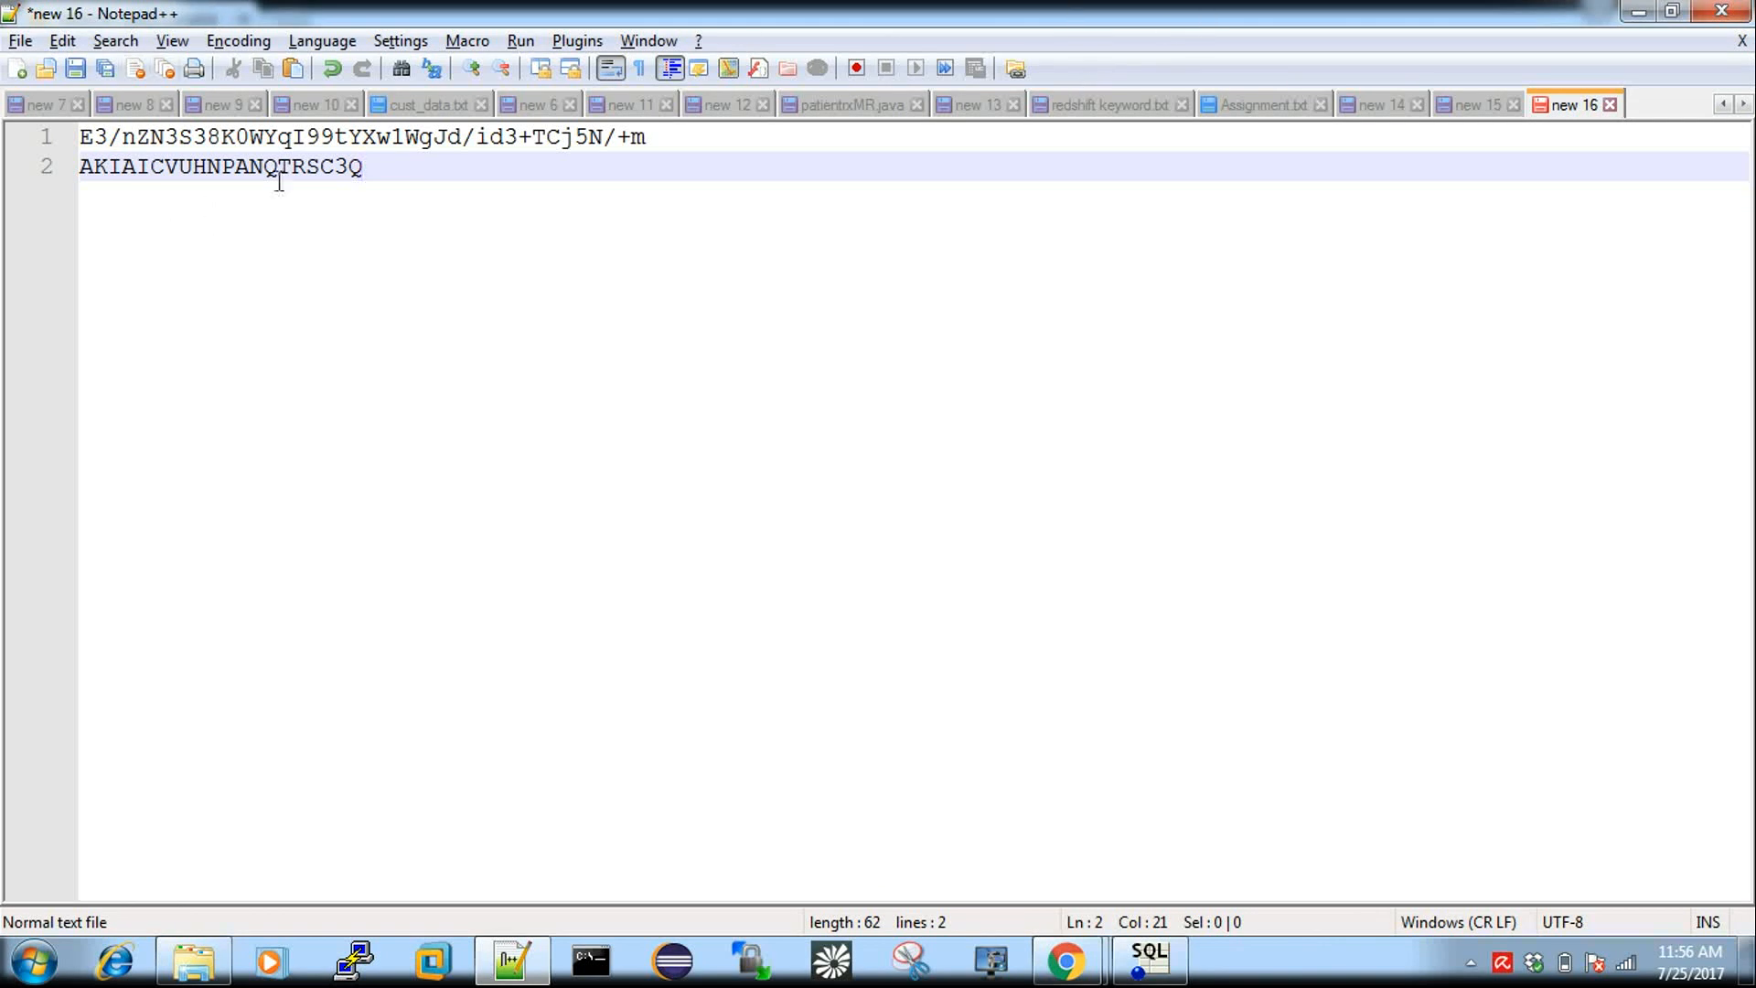
# Select the two saved key lines in the new 16 note and minimize Notepad++.
pyautogui.moveTo(376, 172); pyautogui.dragTo(56, 154)
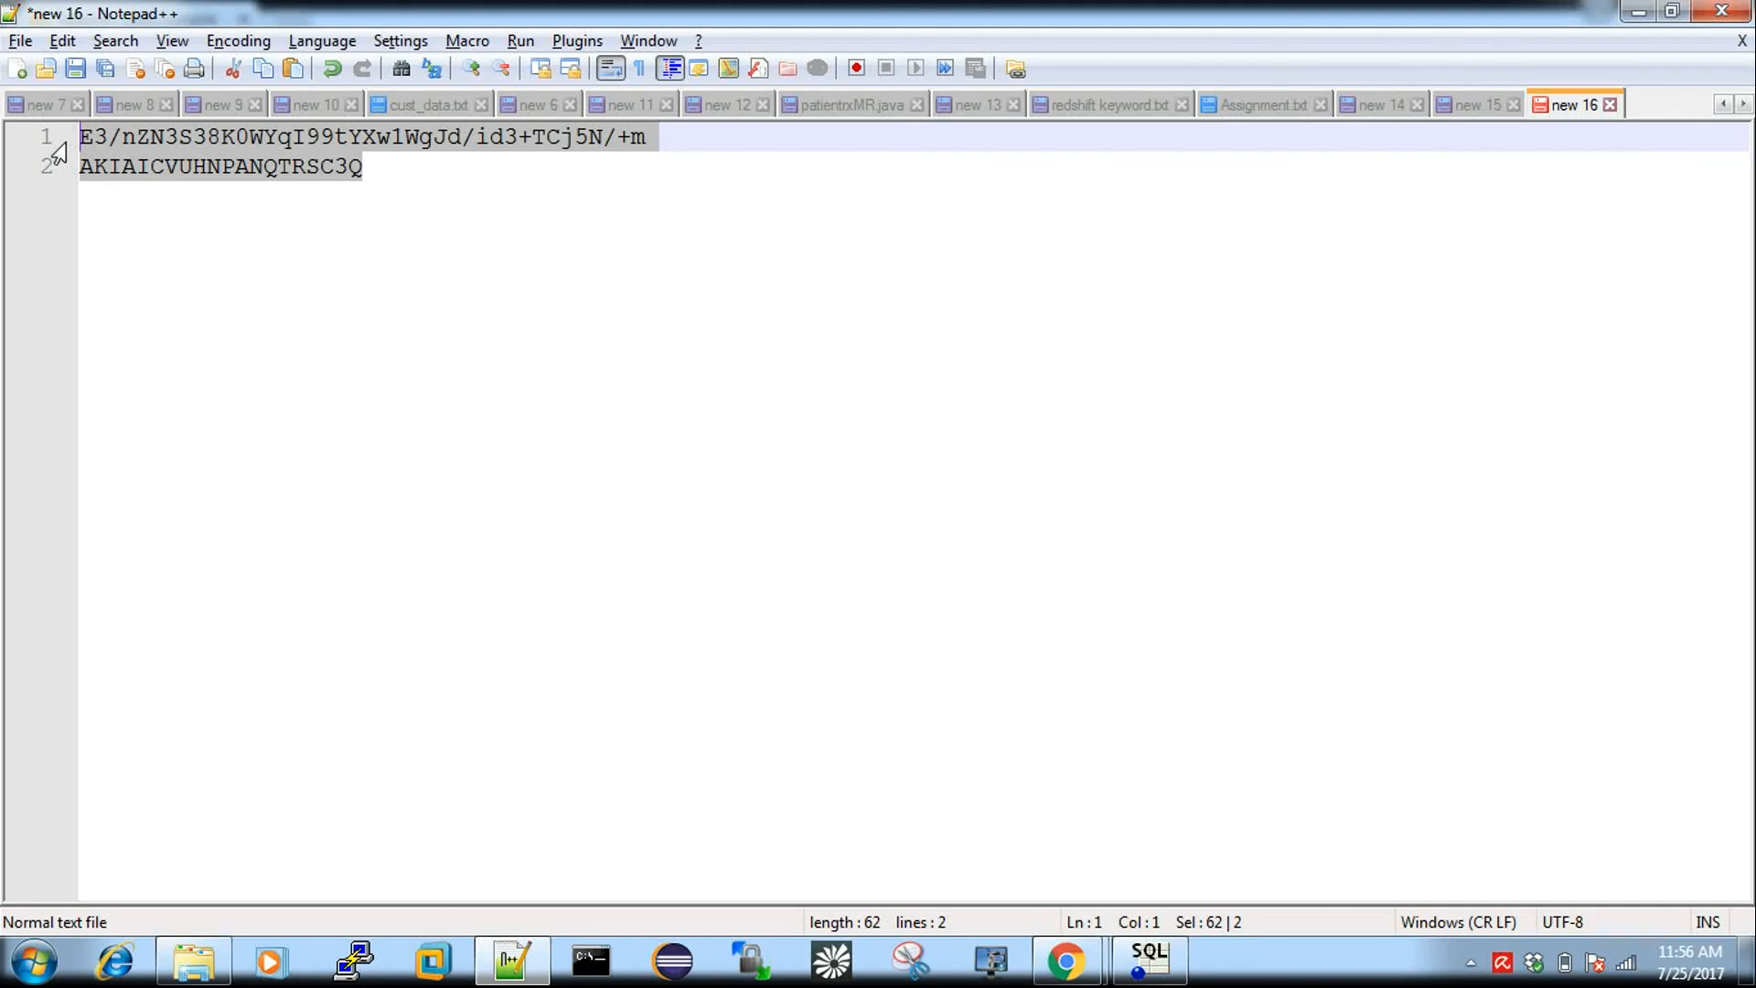
pyautogui.click(1639, 11)
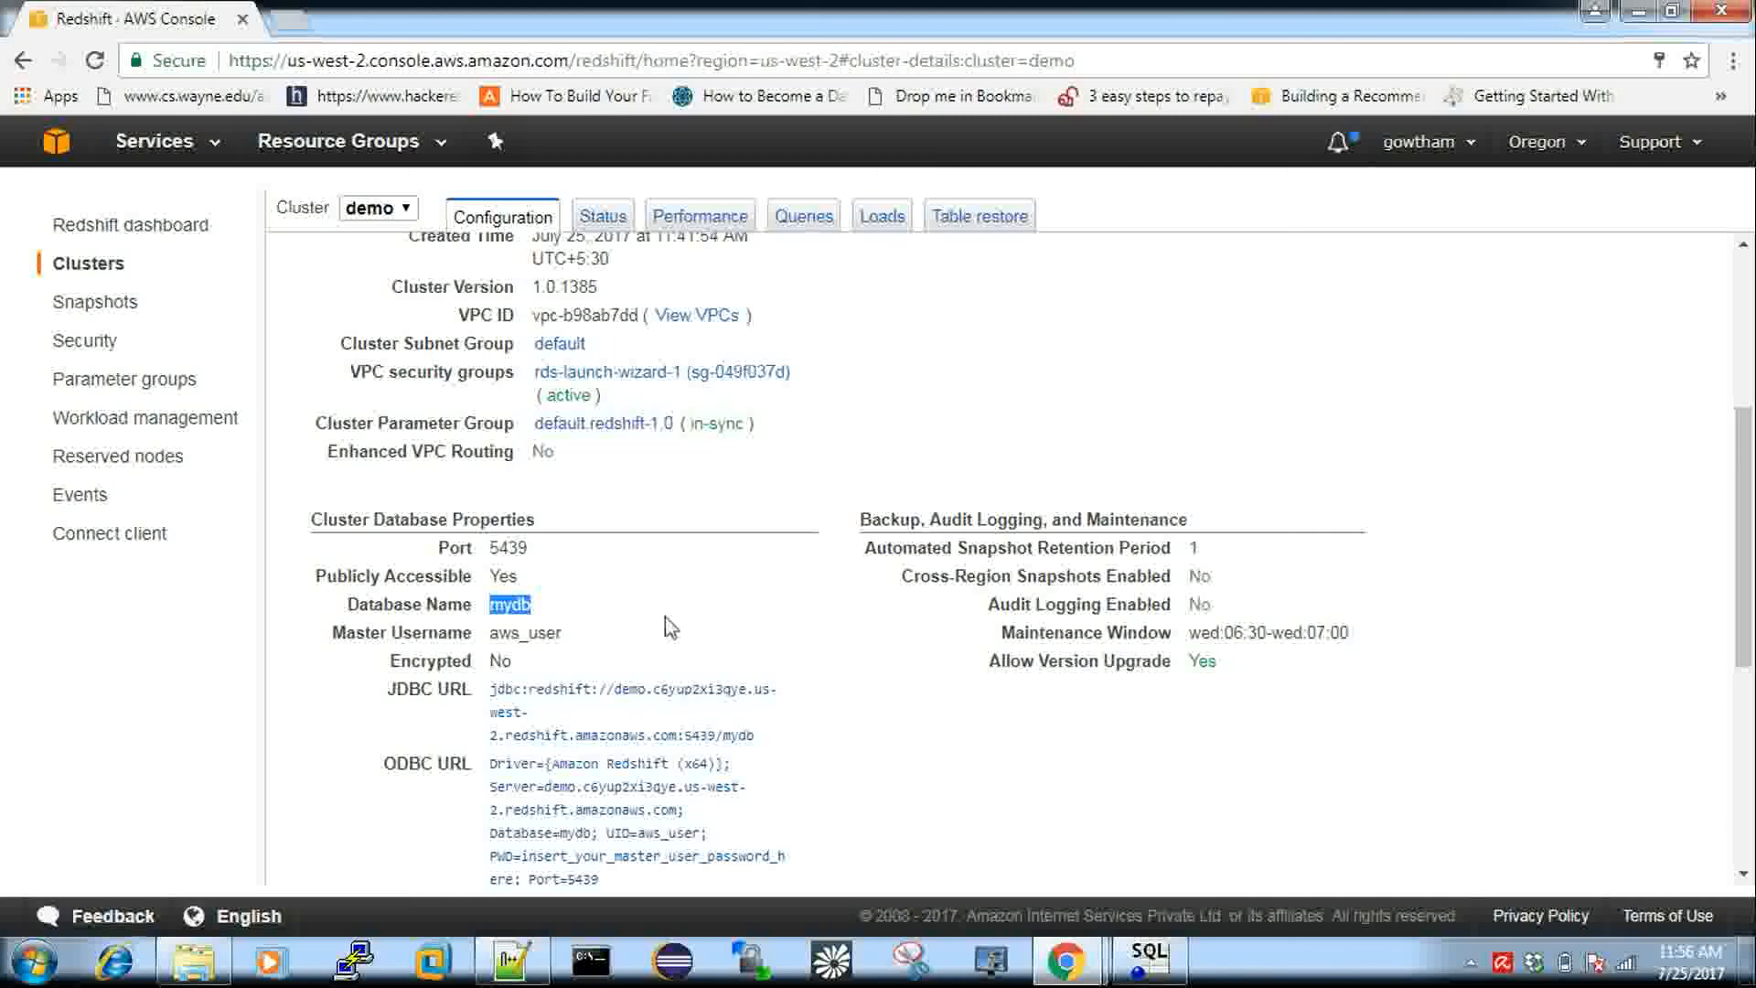
# Go back to the Clusters list and select the test cluster, now showing available.
pyautogui.scroll(-1, 670, 627)
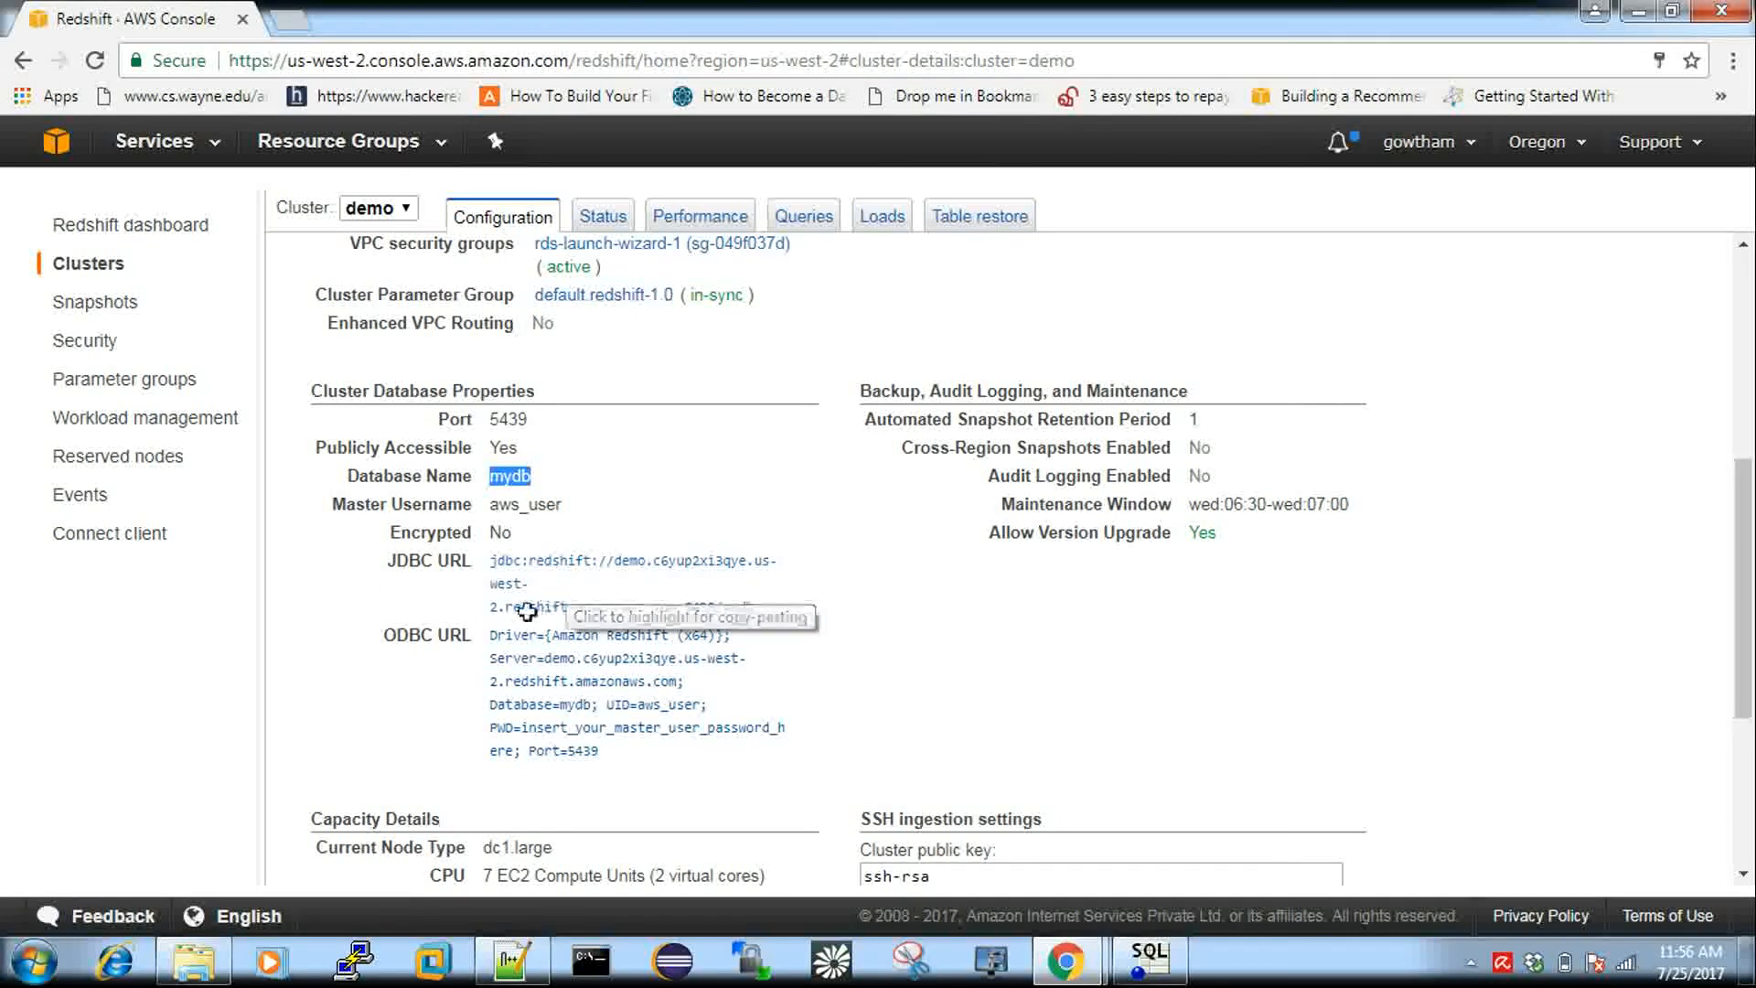
pyautogui.scroll(4, 457, 549)
pyautogui.click(104, 264)
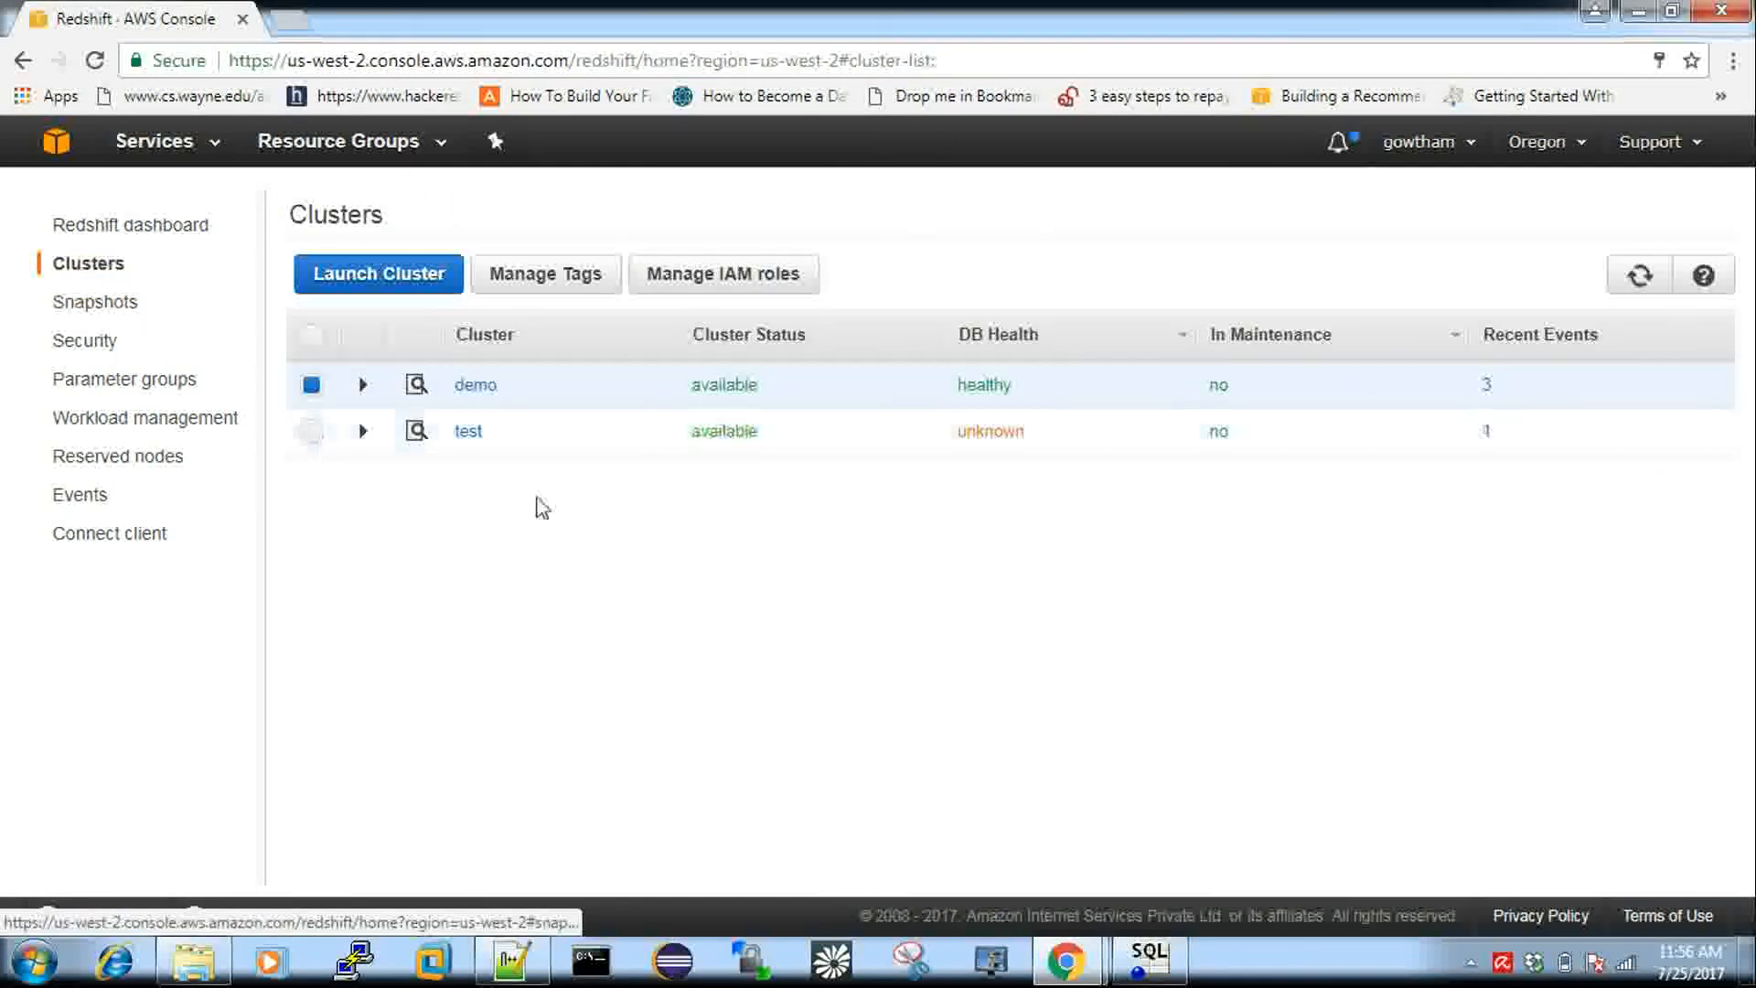
pyautogui.doubleClick(701, 431)
pyautogui.click(767, 441)
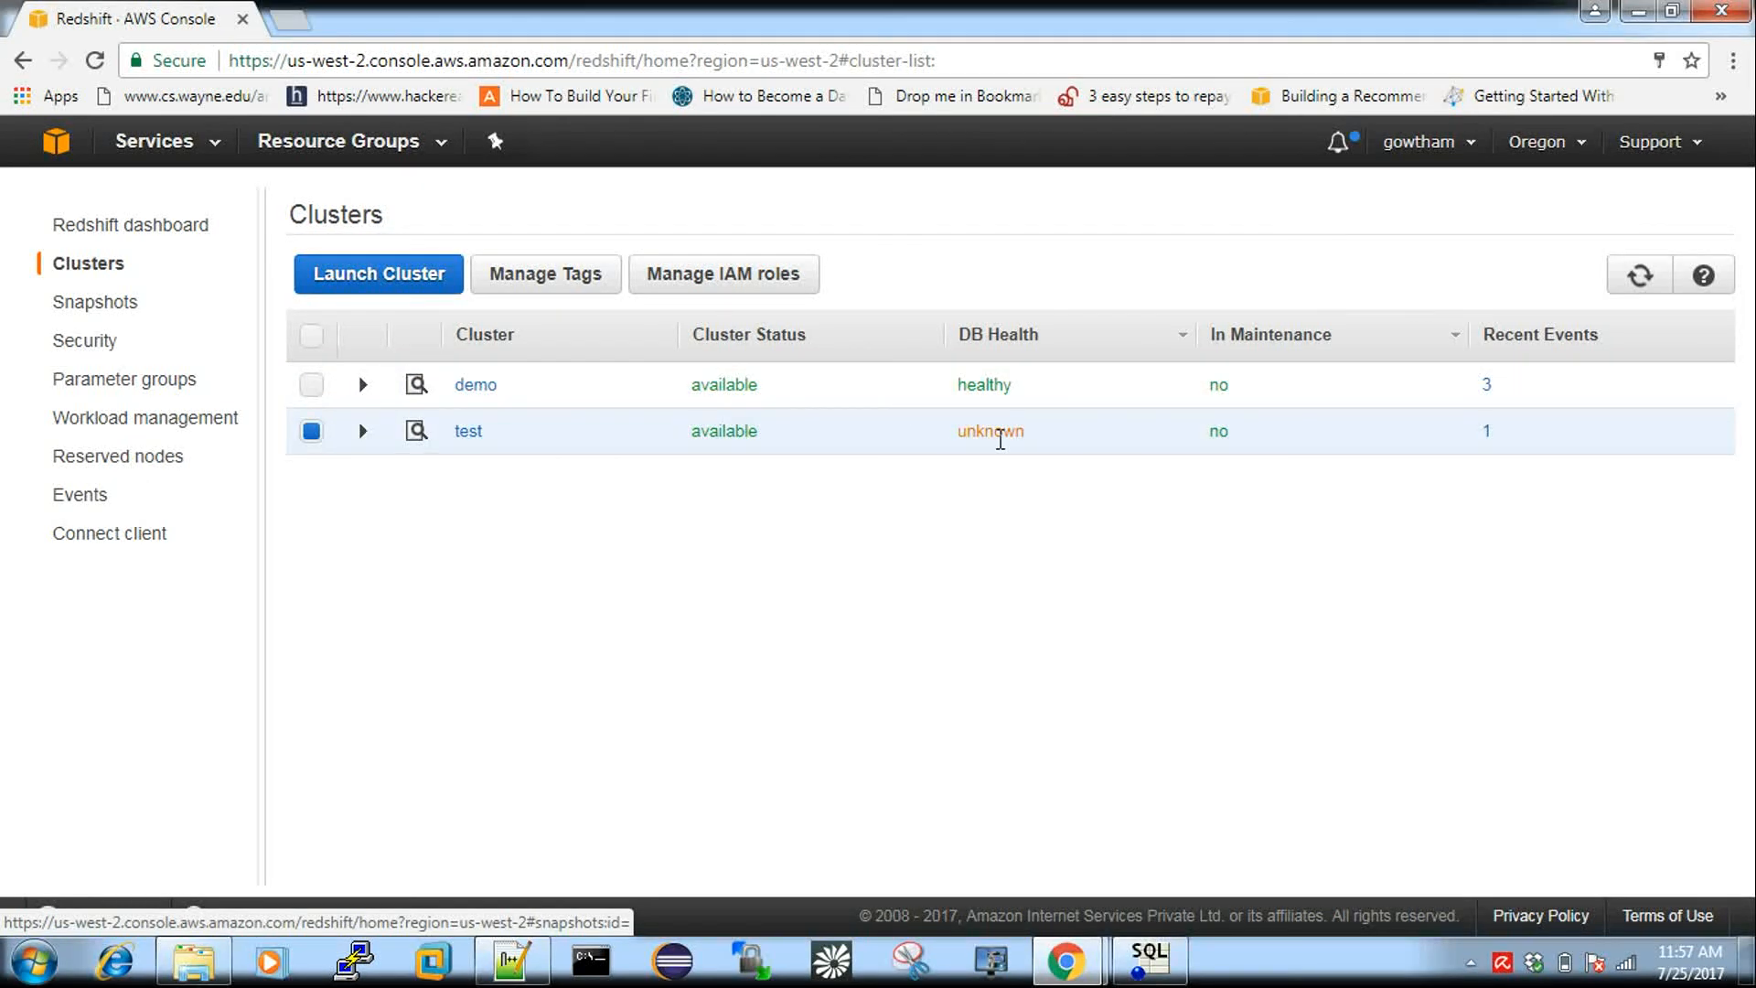
# Open the test cluster's configuration to view the atozdb JDBC and ODBC URLs on port 5439.
pyautogui.click(468, 432)
pyautogui.scroll(-5, 572, 558)
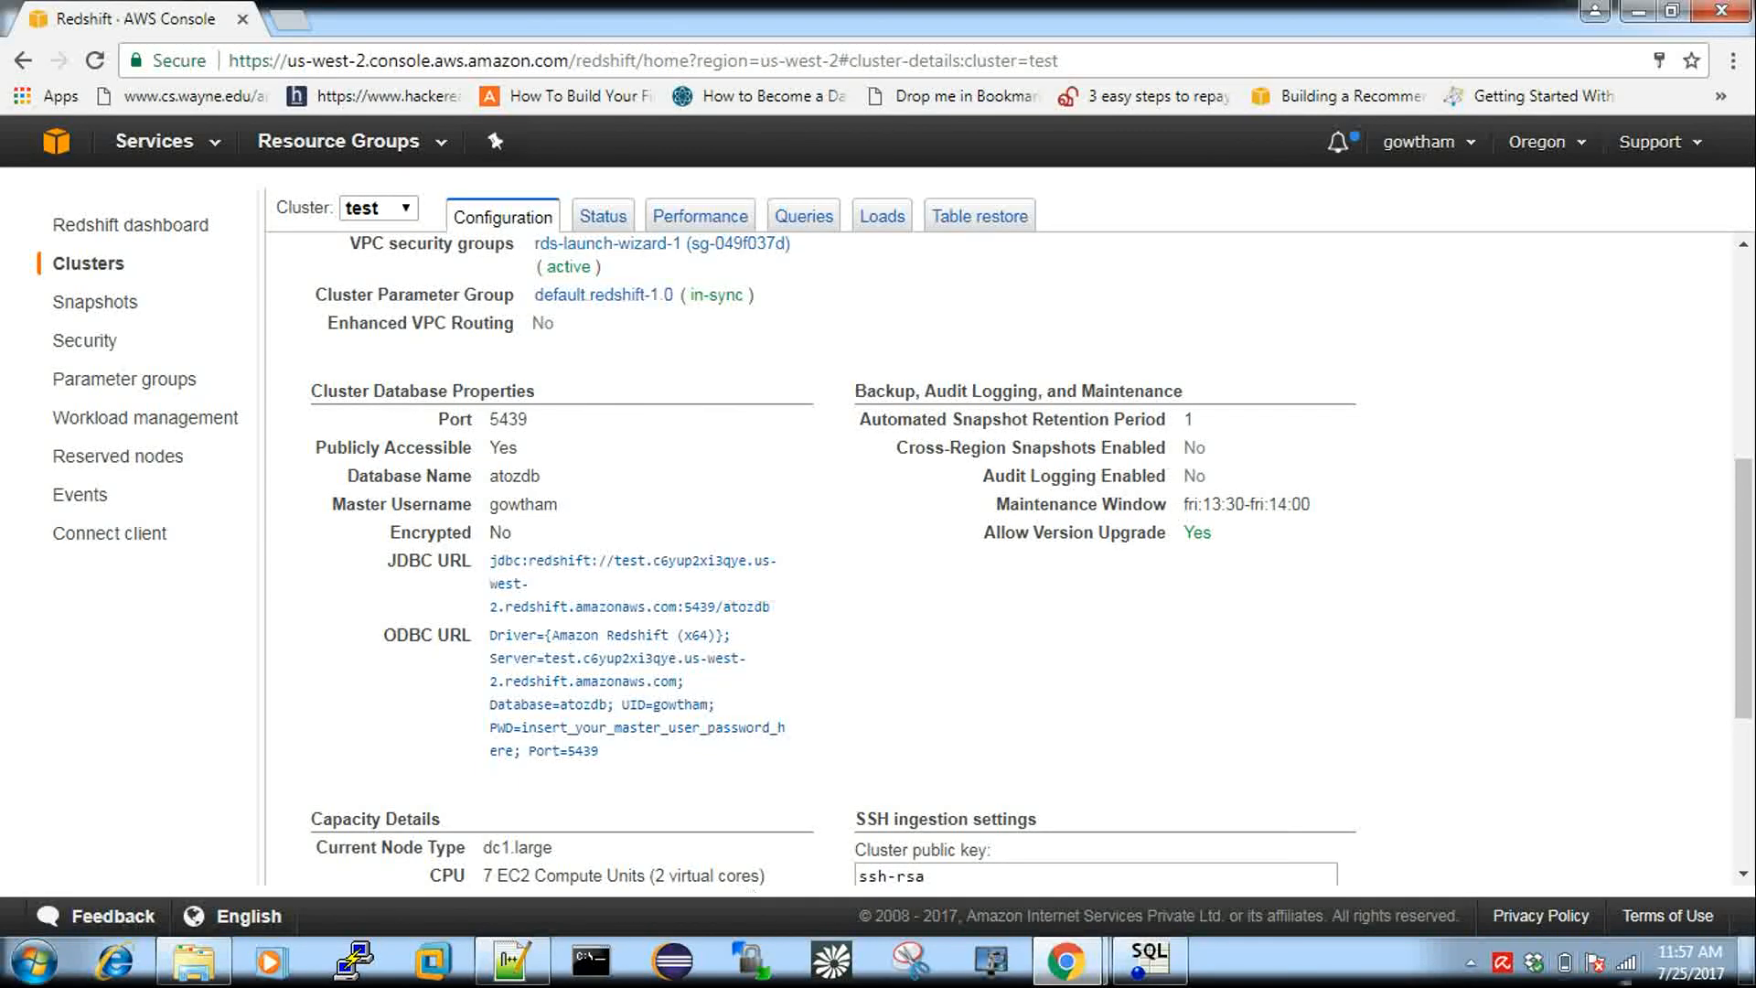
pyautogui.click(1471, 962)
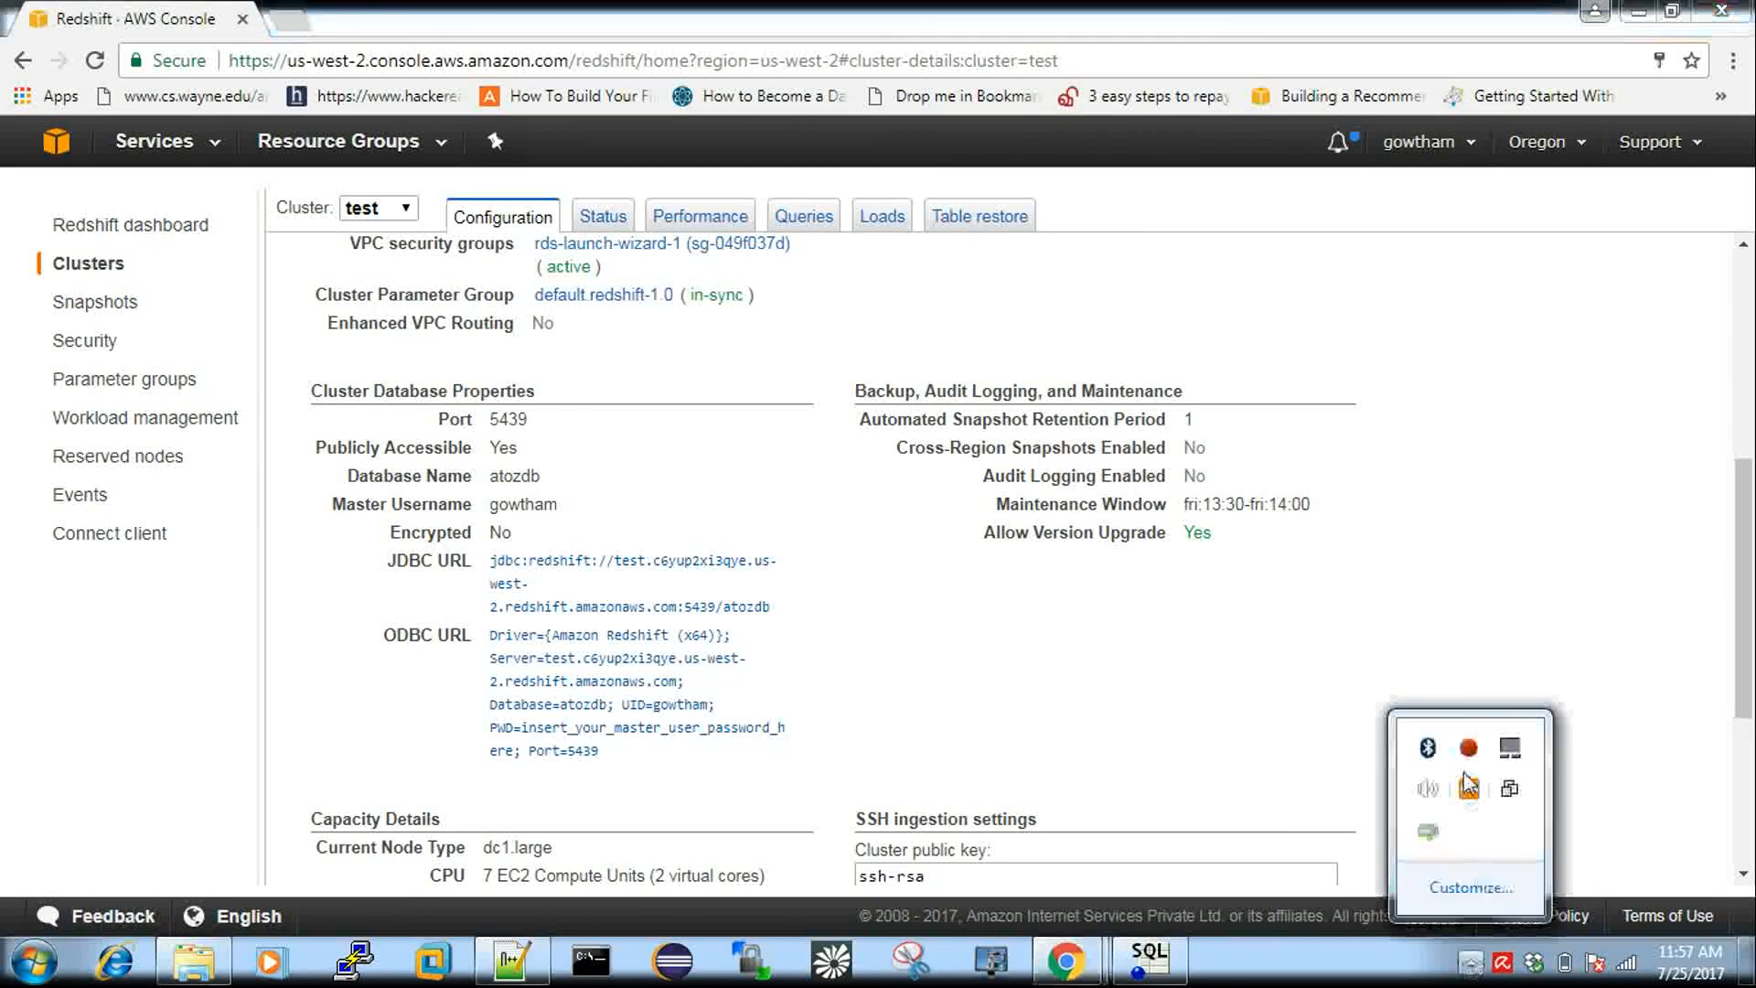